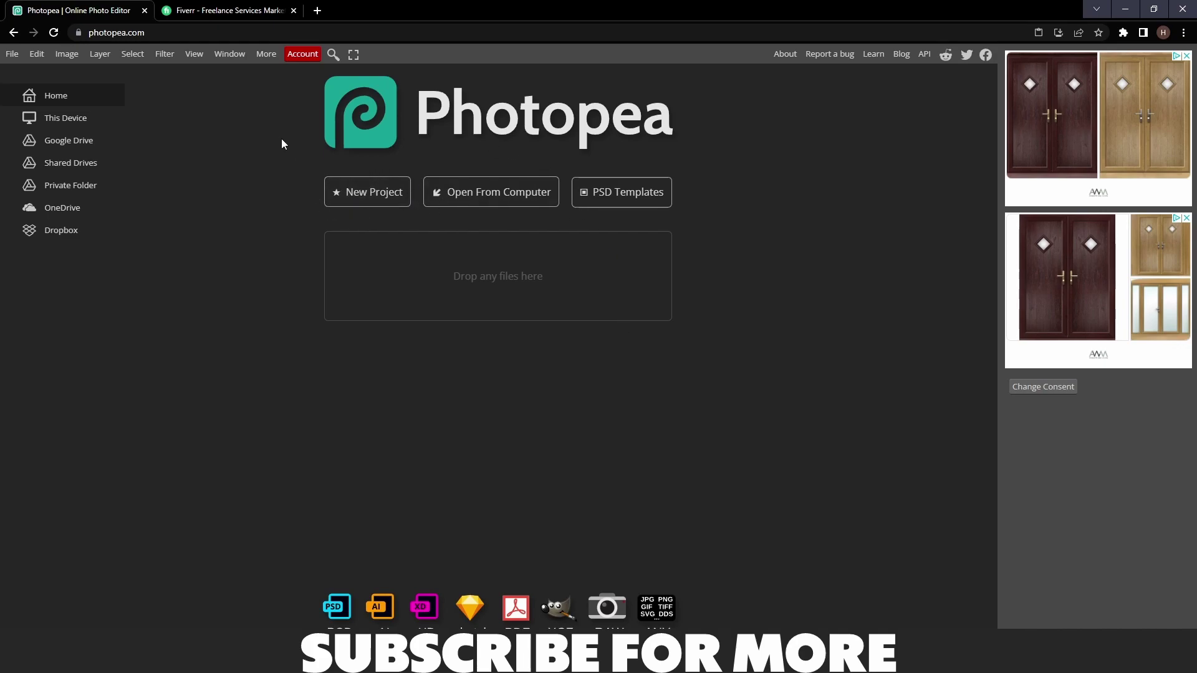
# Examine the services and starting prices listed on the designer's Fiverr business profile
pyautogui.click(228, 9)
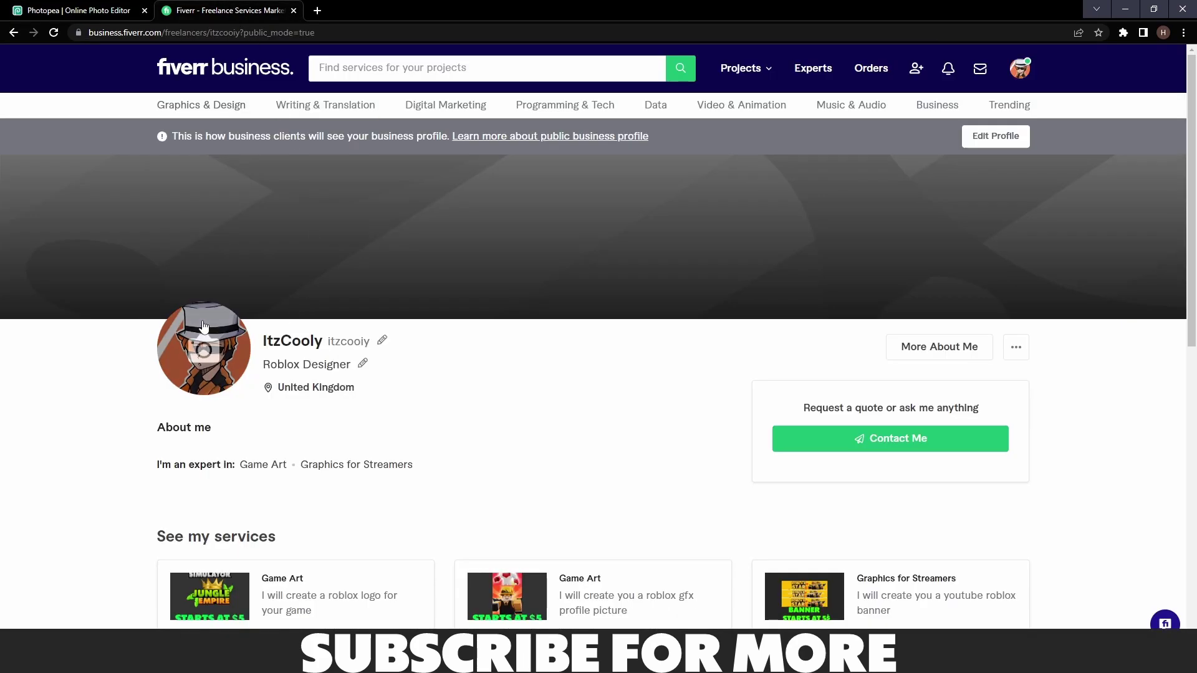
pyautogui.scroll(-4, 123, 304)
pyautogui.scroll(-1, 108, 328)
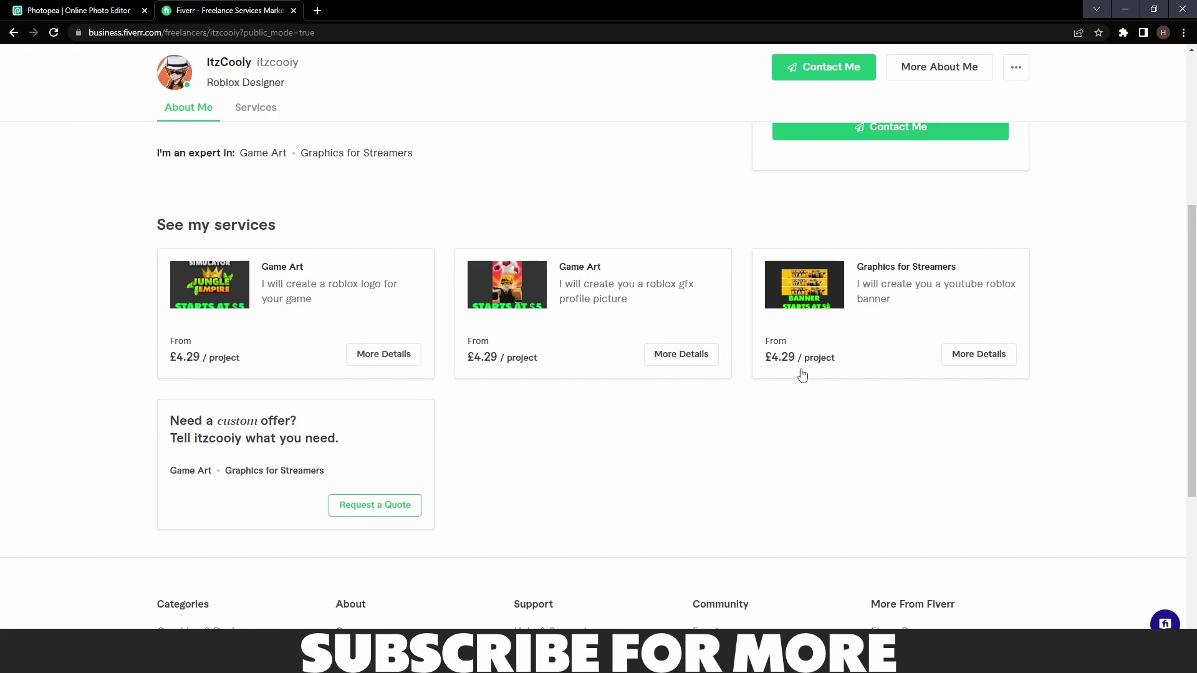
pyautogui.scroll(4, 854, 376)
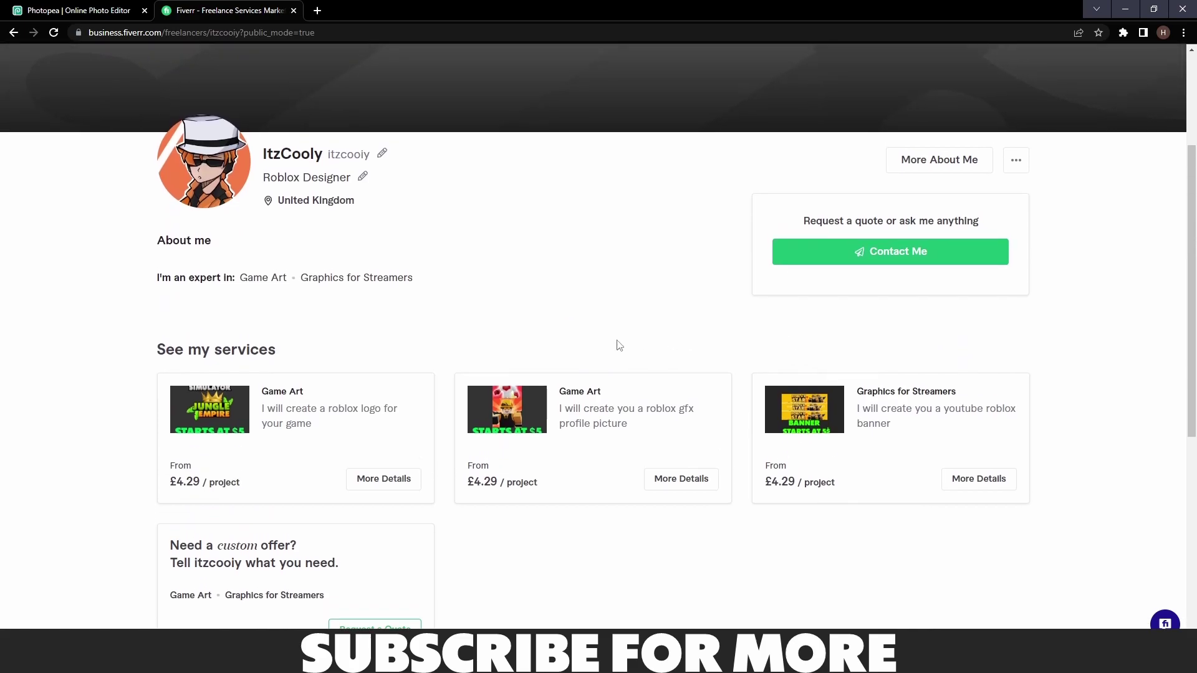
pyautogui.scroll(1, 382, 364)
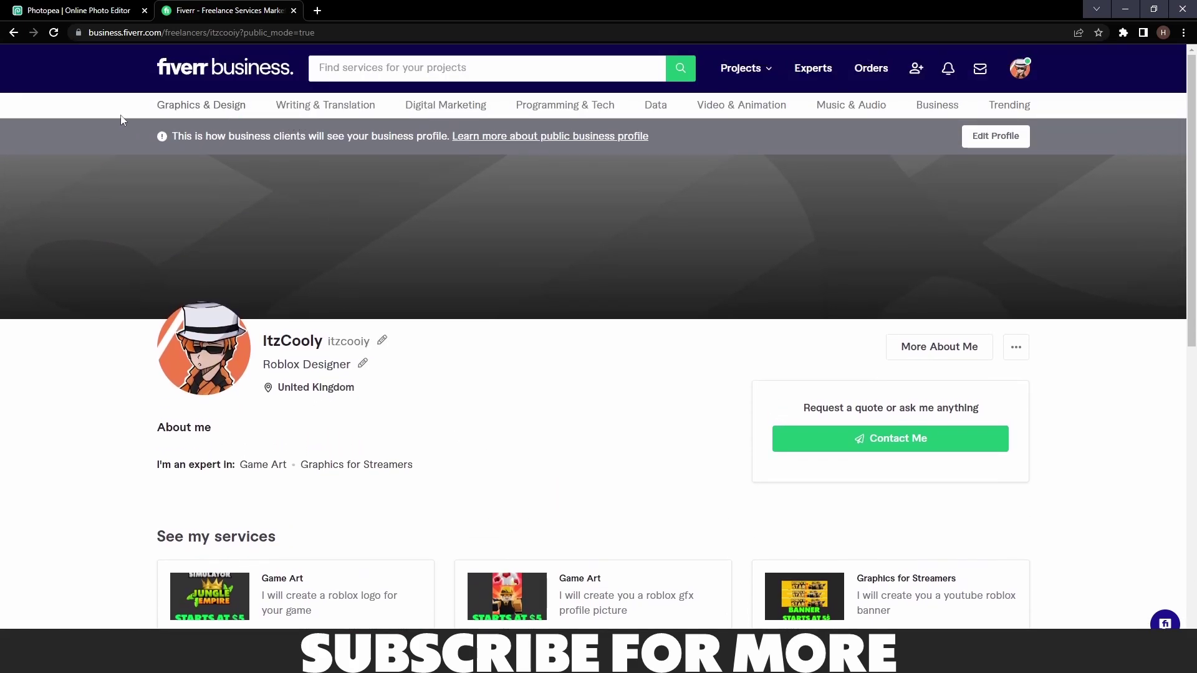
# Switch back to Photopea and create a new 1920 x 1080 pixel project with a white background
pyautogui.click(80, 7)
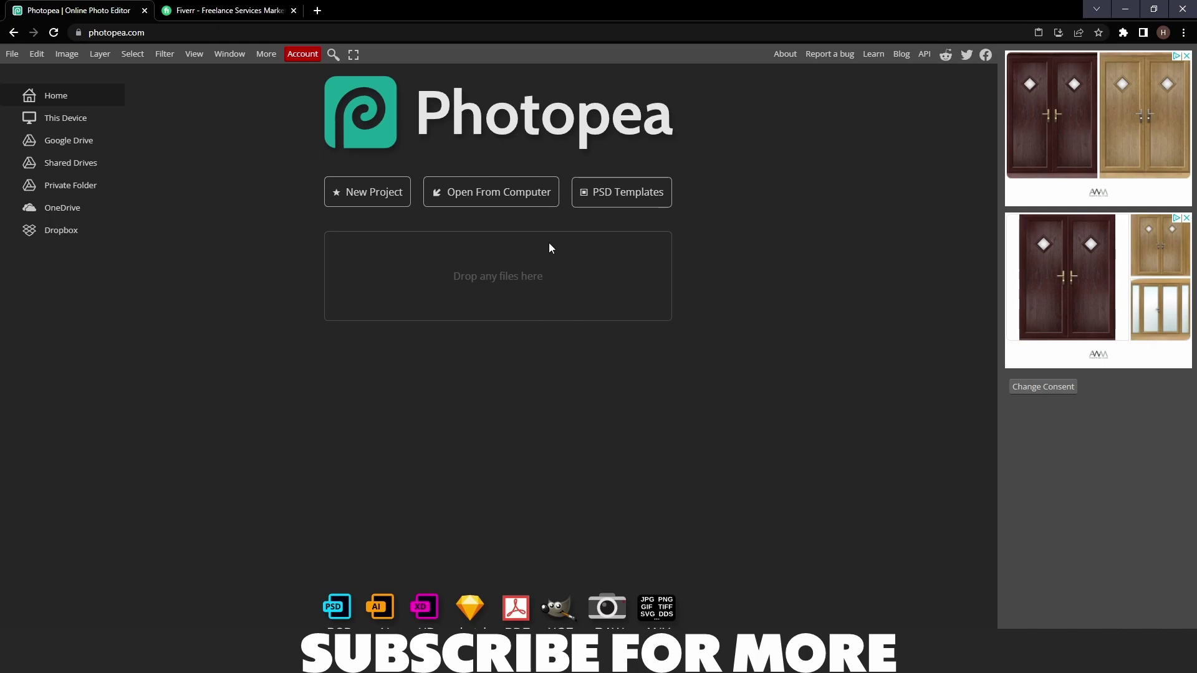
pyautogui.click(357, 190)
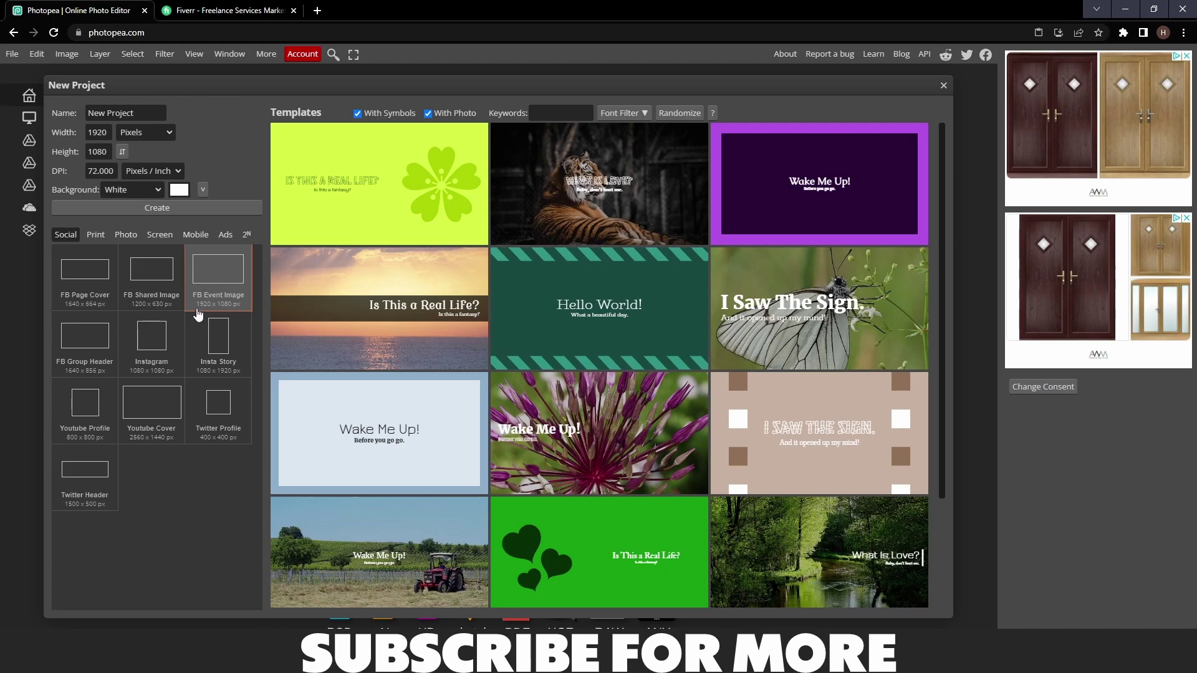
pyautogui.click(166, 211)
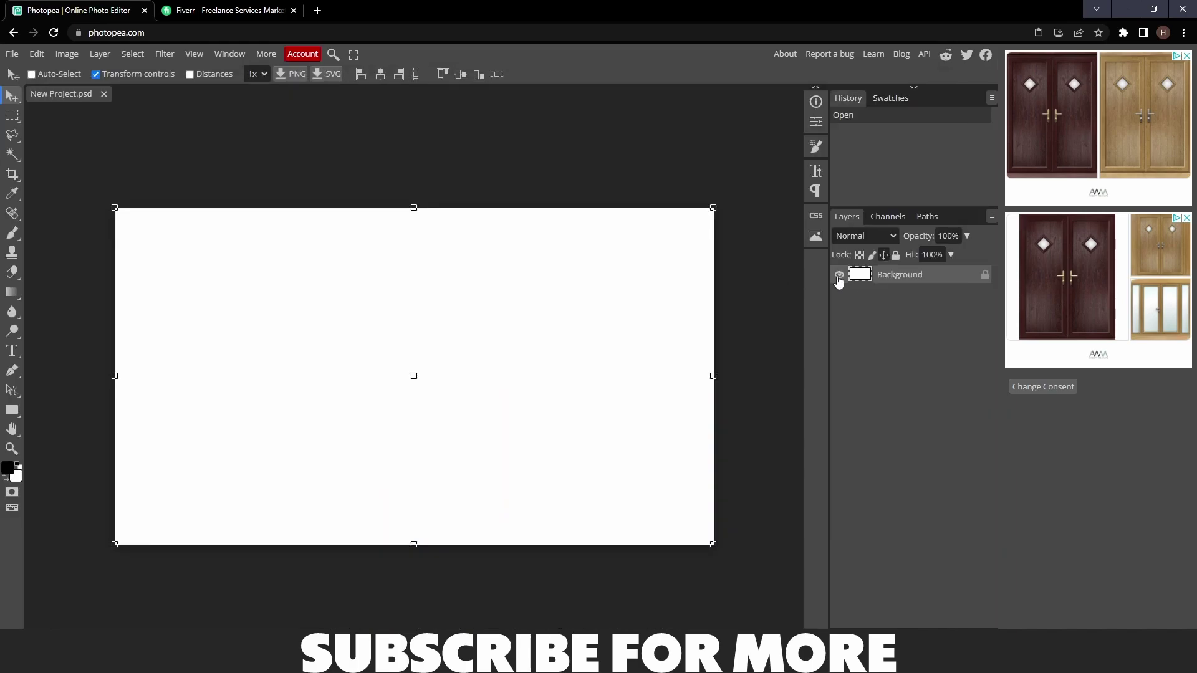
# Apply a dark grey Color Overlay to the Background layer through its blending options
pyautogui.rightClick(910, 274)
pyautogui.click(916, 278)
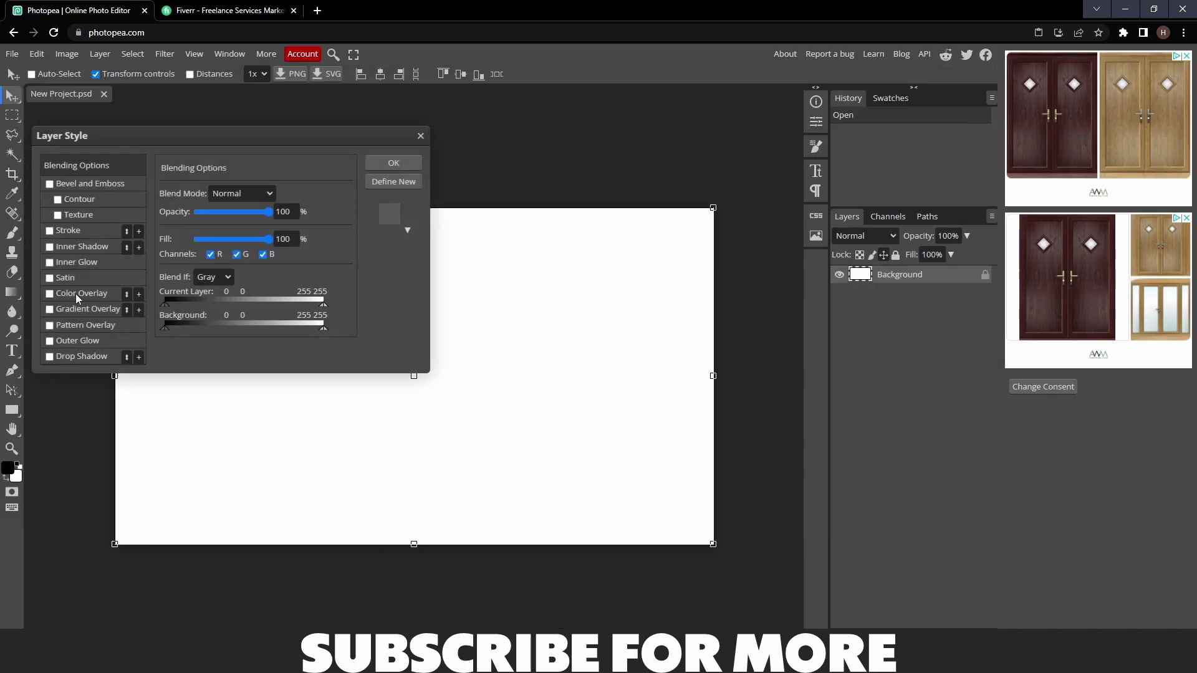
pyautogui.click(76, 293)
pyautogui.click(318, 213)
pyautogui.moveTo(109, 299); pyautogui.dragTo(56, 293)
pyautogui.click(327, 319)
pyautogui.click(390, 164)
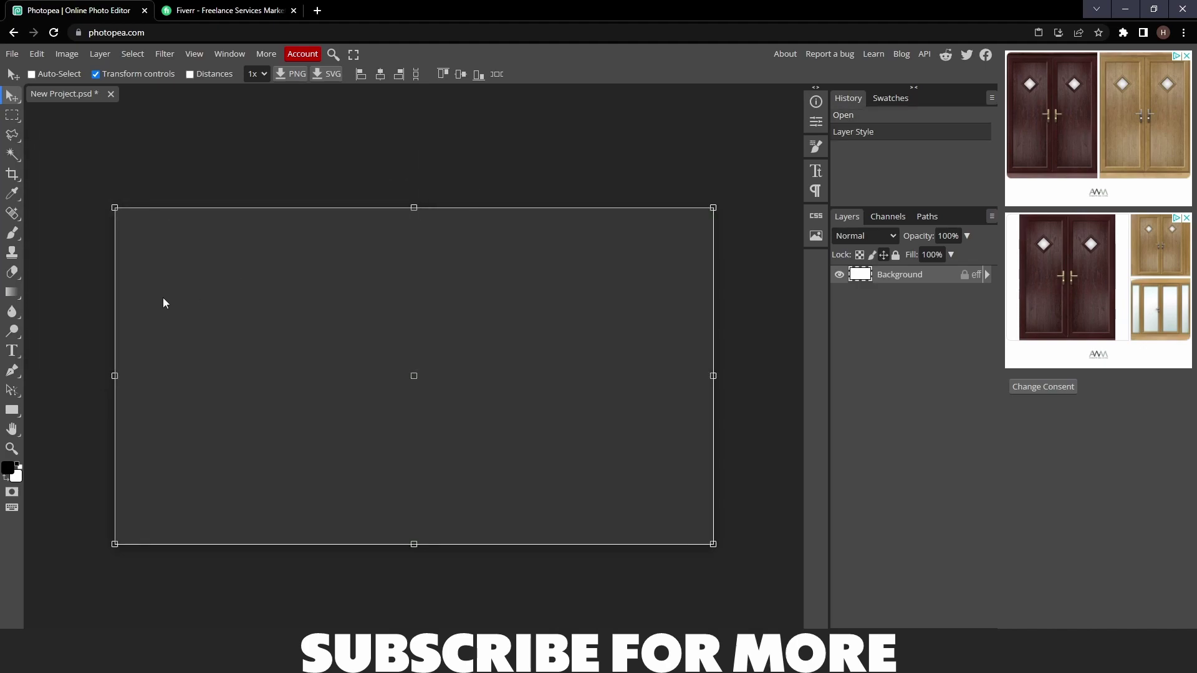
# Add the text BIRTHDAY in the Boldstrom font at 240 px, centred horizontally just above the middle of the canvas
pyautogui.click(10, 350)
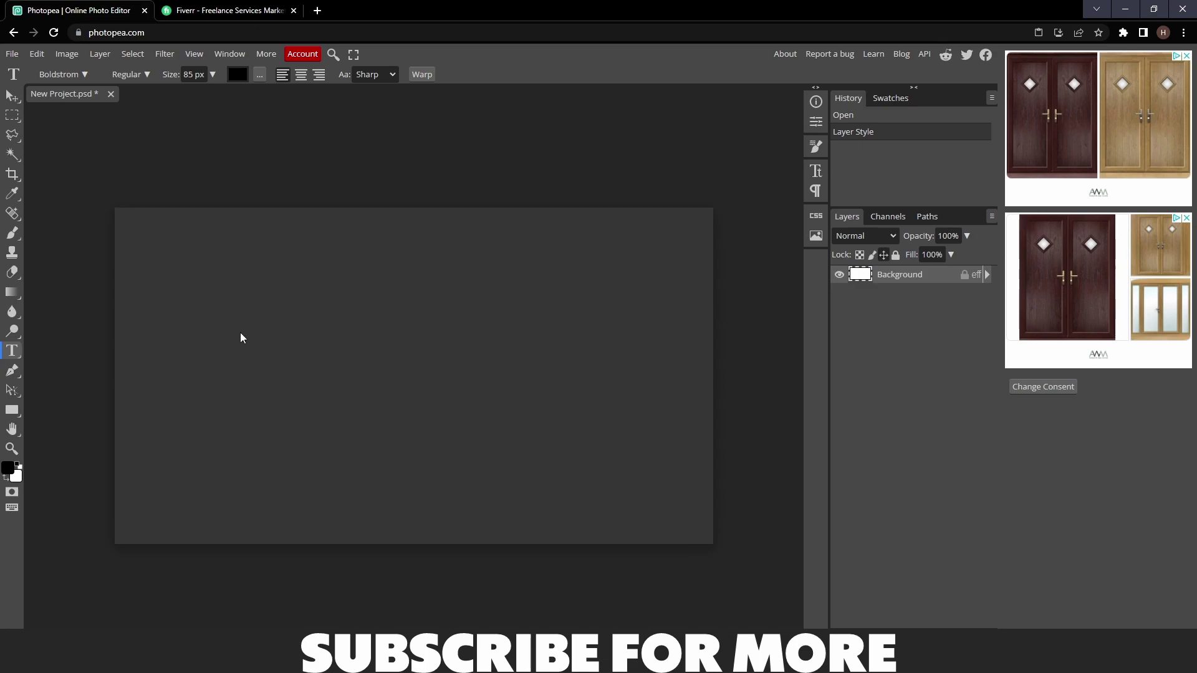
pyautogui.click(241, 331)
pyautogui.click(192, 74)
pyautogui.write('240 p')
pyautogui.click(190, 337)
pyautogui.click(62, 74)
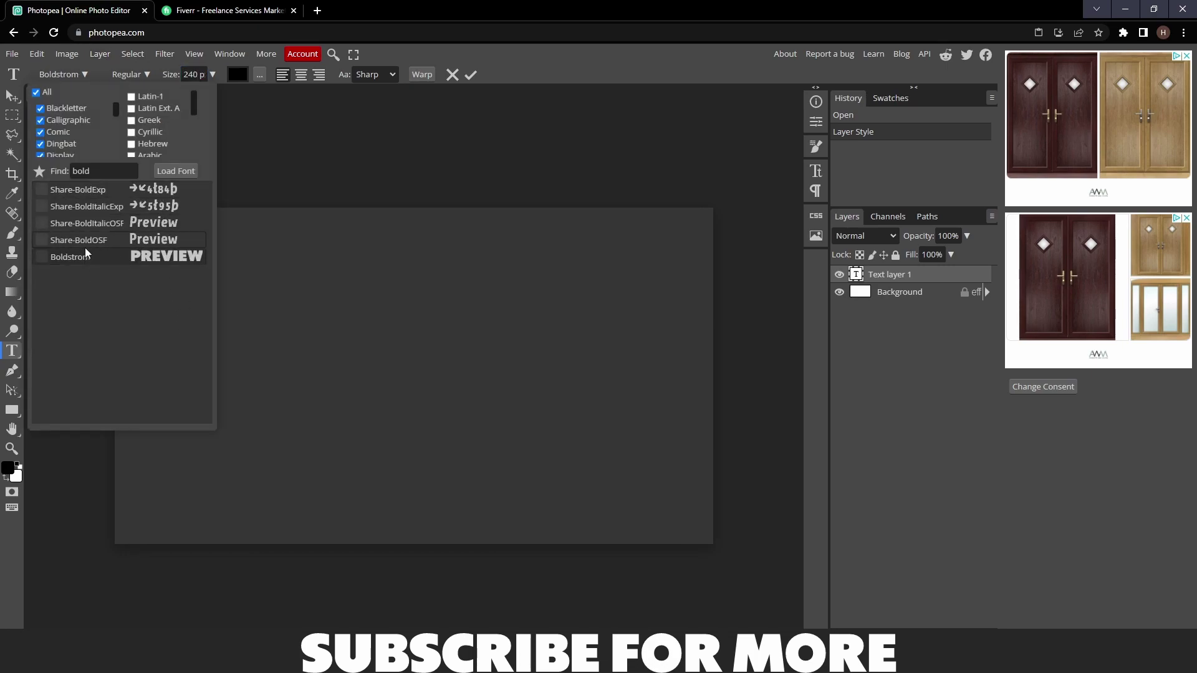
pyautogui.click(129, 262)
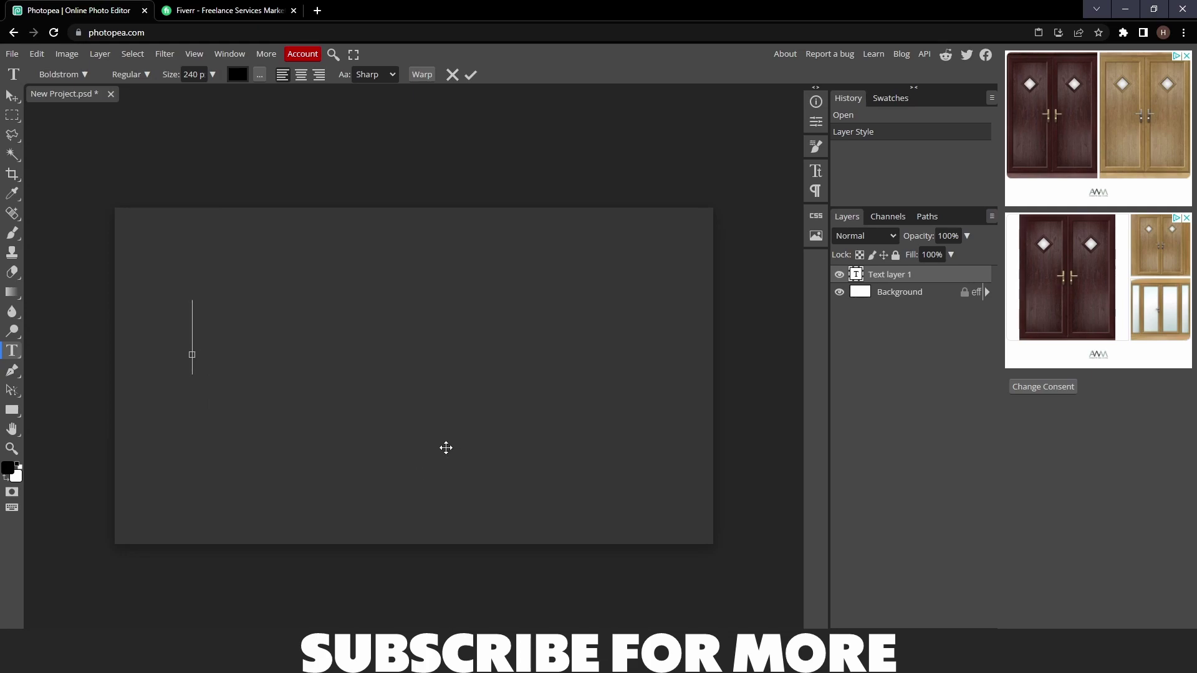
pyautogui.moveTo(441, 446); pyautogui.dragTo(479, 447)
pyautogui.write('BIRTHDAY')
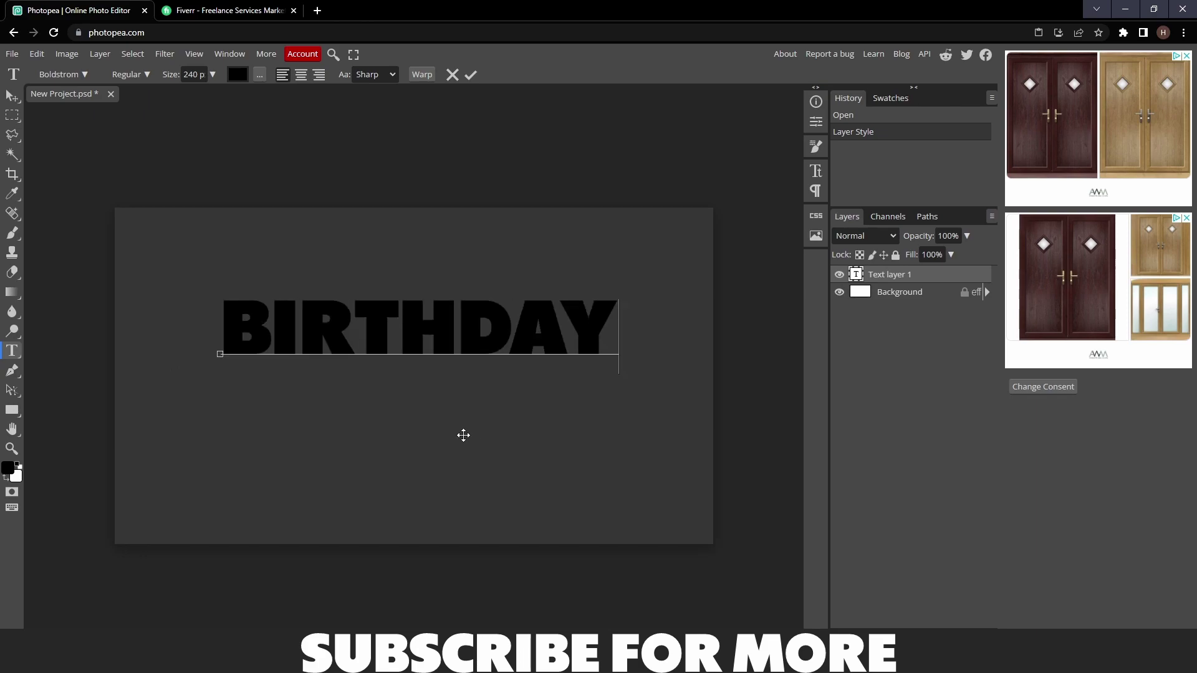
pyautogui.moveTo(463, 435); pyautogui.dragTo(454, 442)
pyautogui.click(12, 95)
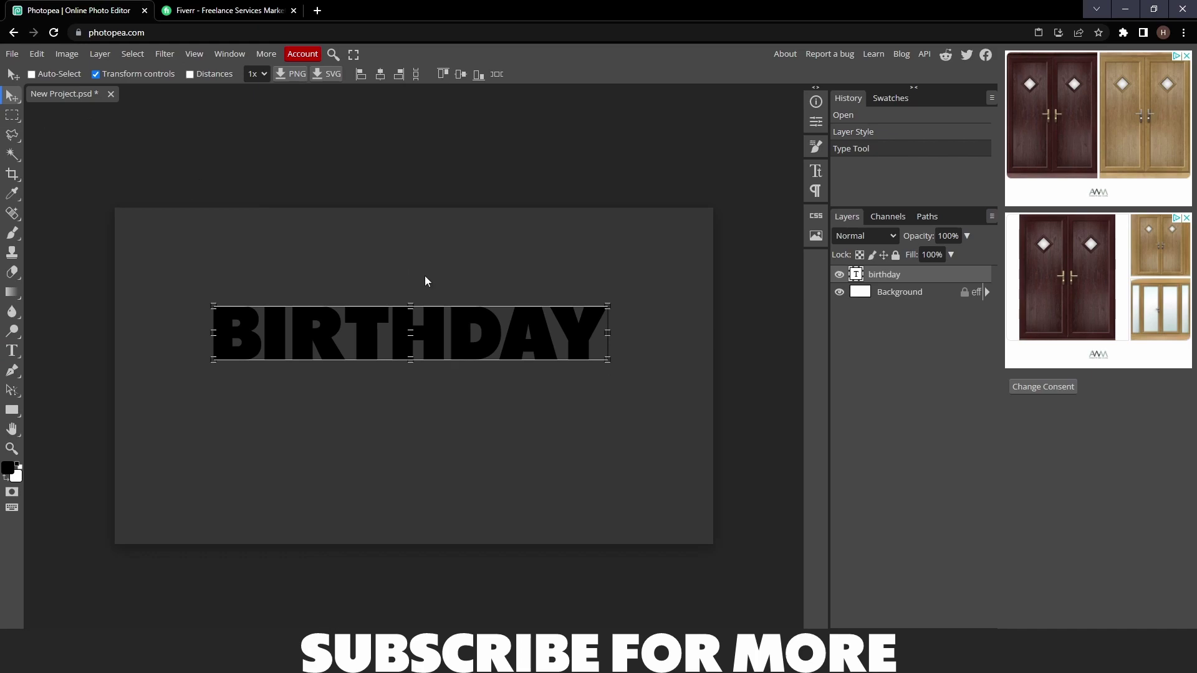
# Duplicate the BIRTHDAY text directly below the original and change the copy's wording to SIMULATOR
pyautogui.moveTo(443, 313); pyautogui.dragTo(450, 391)
pyautogui.hotkey('ctrl', 'j')
pyautogui.press('t')
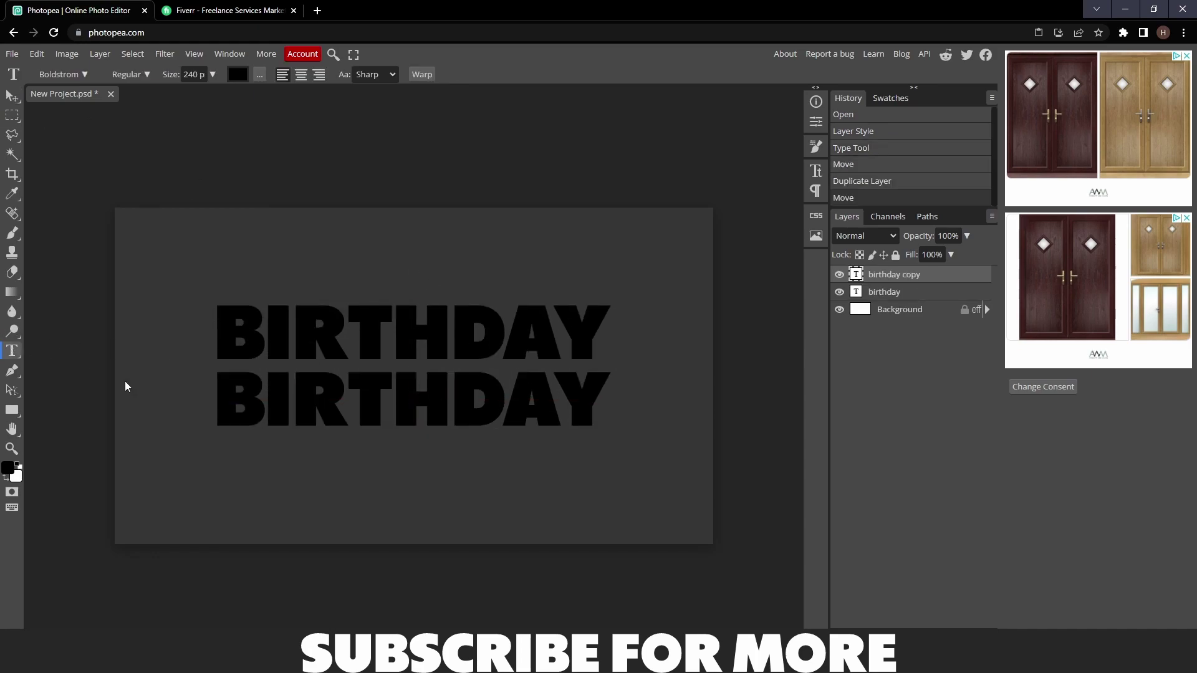
pyautogui.doubleClick(450, 393)
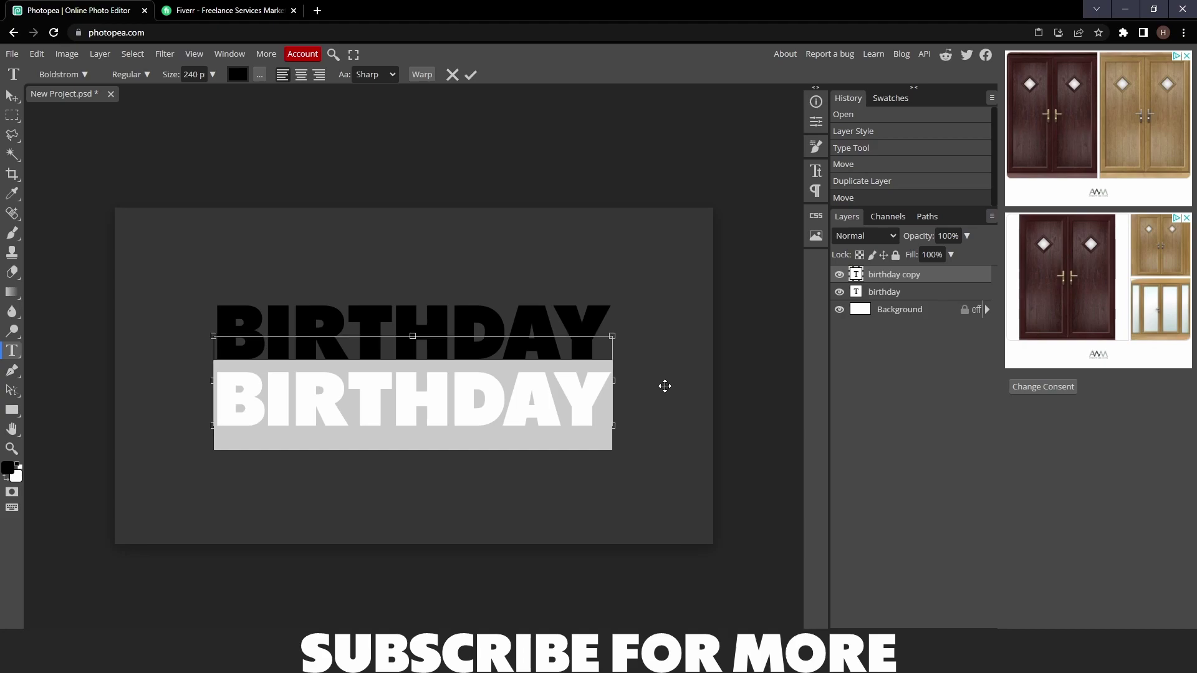
pyautogui.hotkey('ctrl', 's')
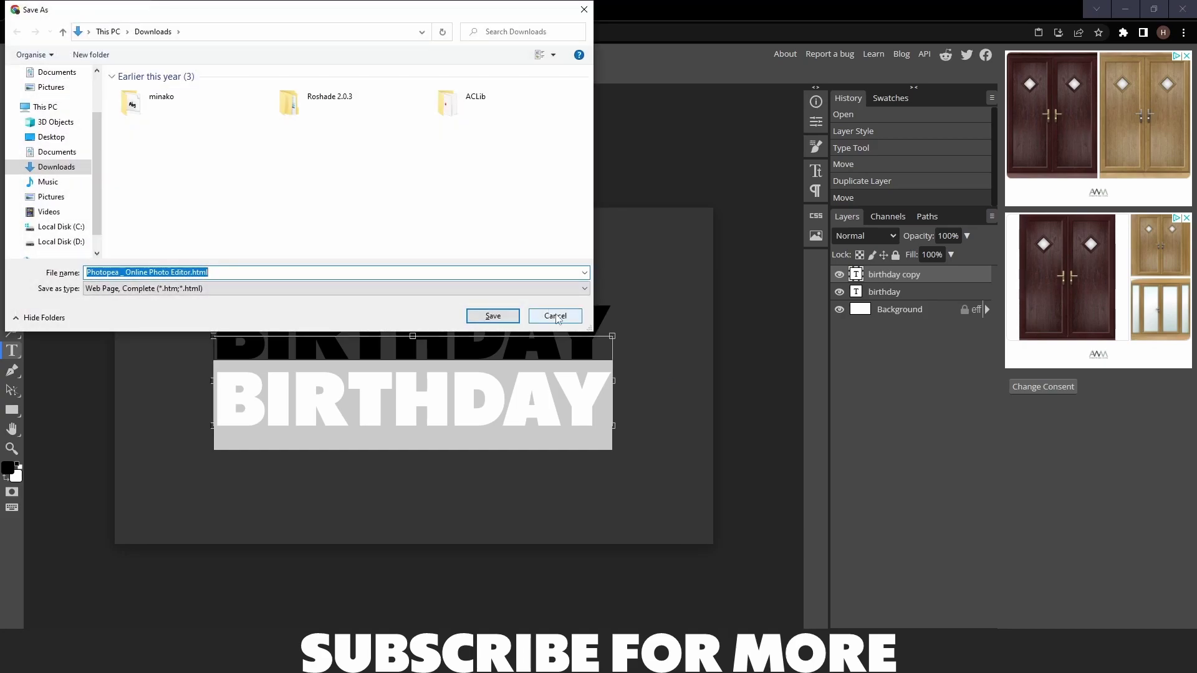
pyautogui.click(555, 316)
pyautogui.write('SIMUALTOR')
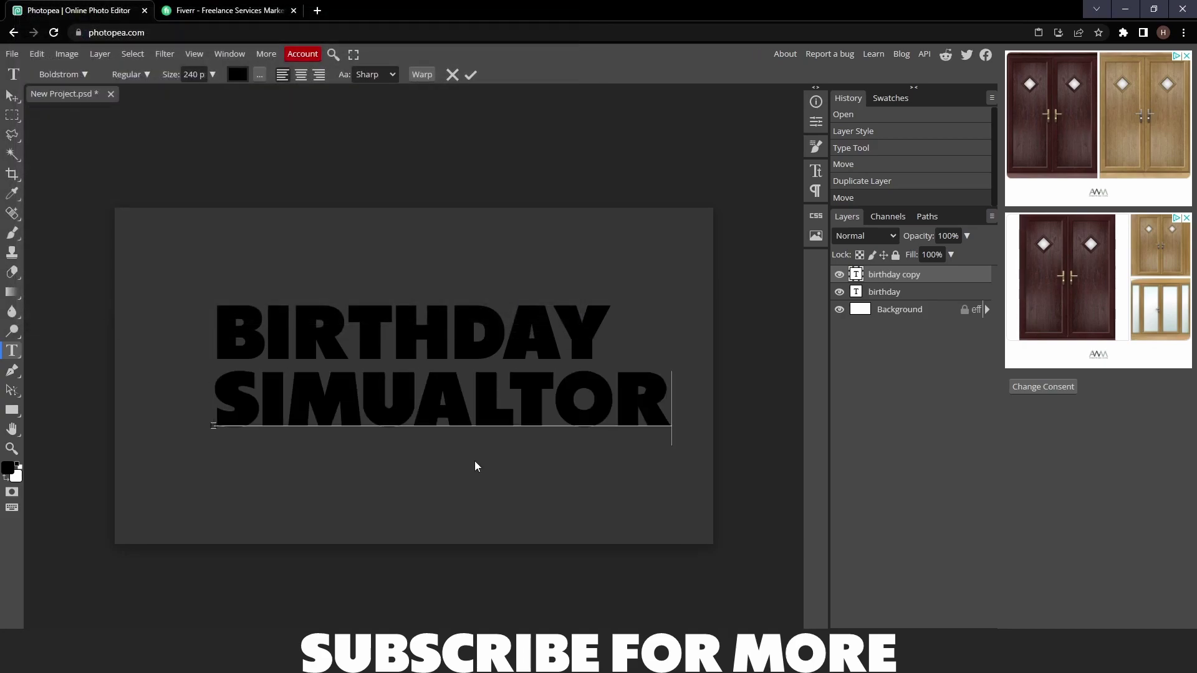
pyautogui.press('BackSpace')
pyautogui.press('BackSpace')
pyautogui.press('BackSpace')
pyautogui.press('BackSpace')
pyautogui.press('BackSpace')
pyautogui.write('LATOR')
# Centre SIMULATOR beneath BIRTHDAY at a slightly larger size, and make Background the active layer
pyautogui.click(12, 95)
pyautogui.moveTo(558, 408); pyautogui.dragTo(526, 407)
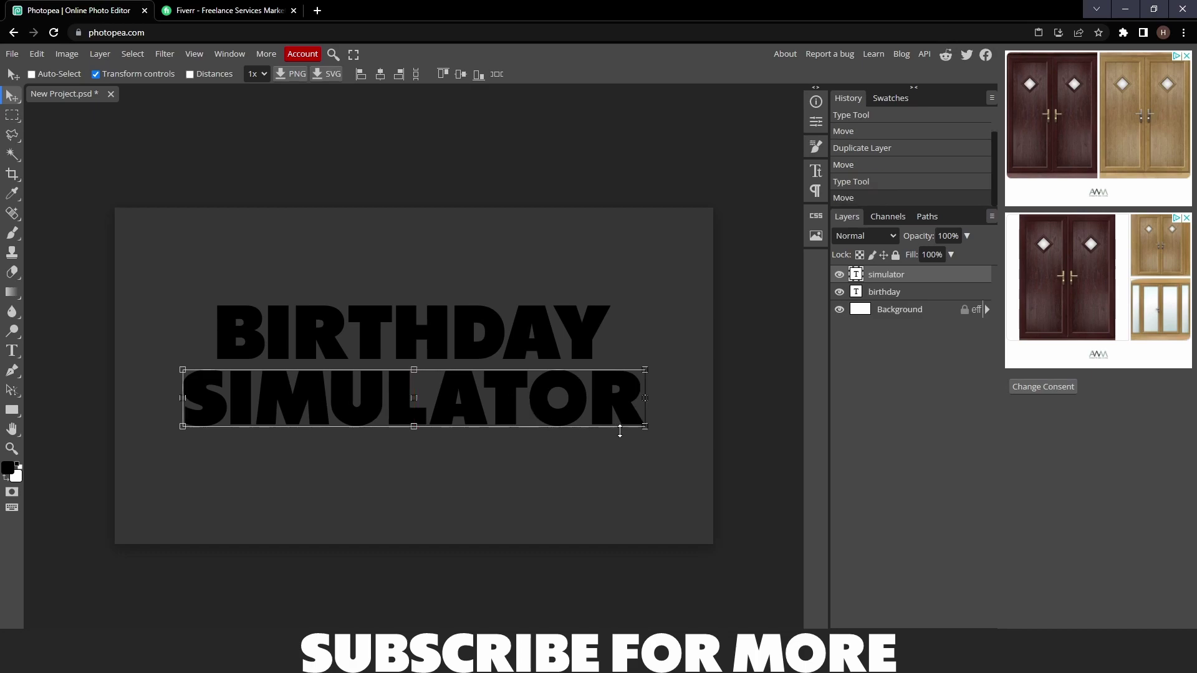
pyautogui.moveTo(643, 426); pyautogui.dragTo(649, 429)
pyautogui.click(898, 312)
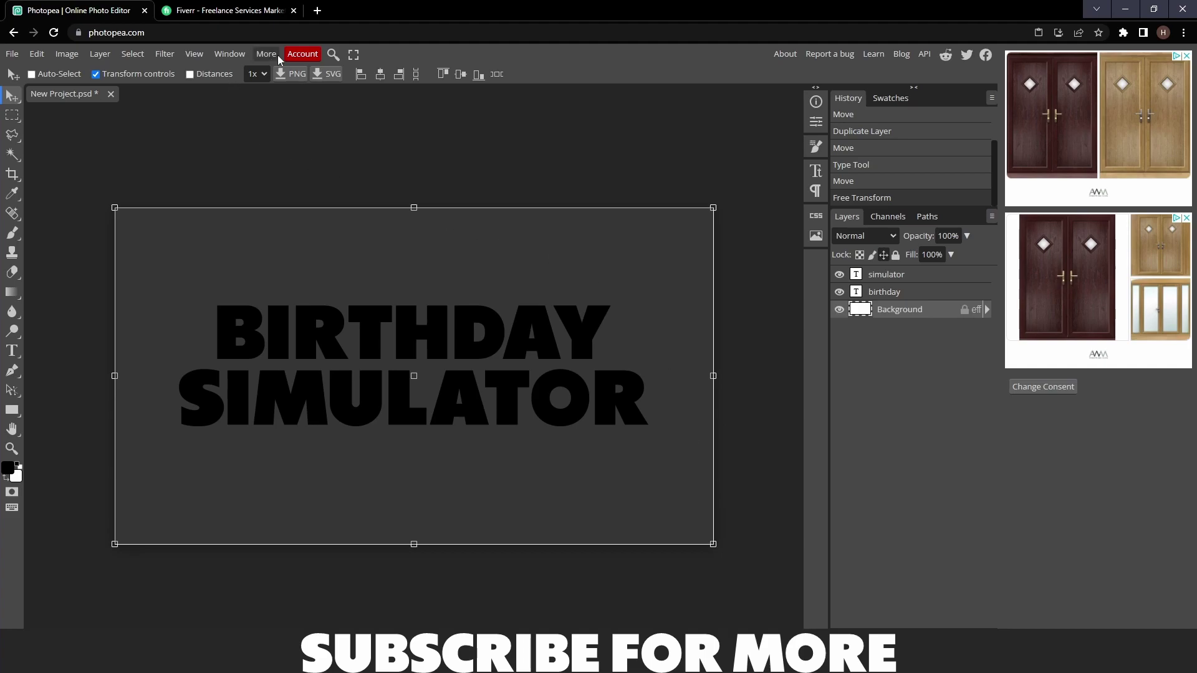
# Open flaticon.com in a new browser tab and search its icons for "birthday"
pyautogui.click(317, 11)
pyautogui.write('fl')
pyautogui.press('Return')
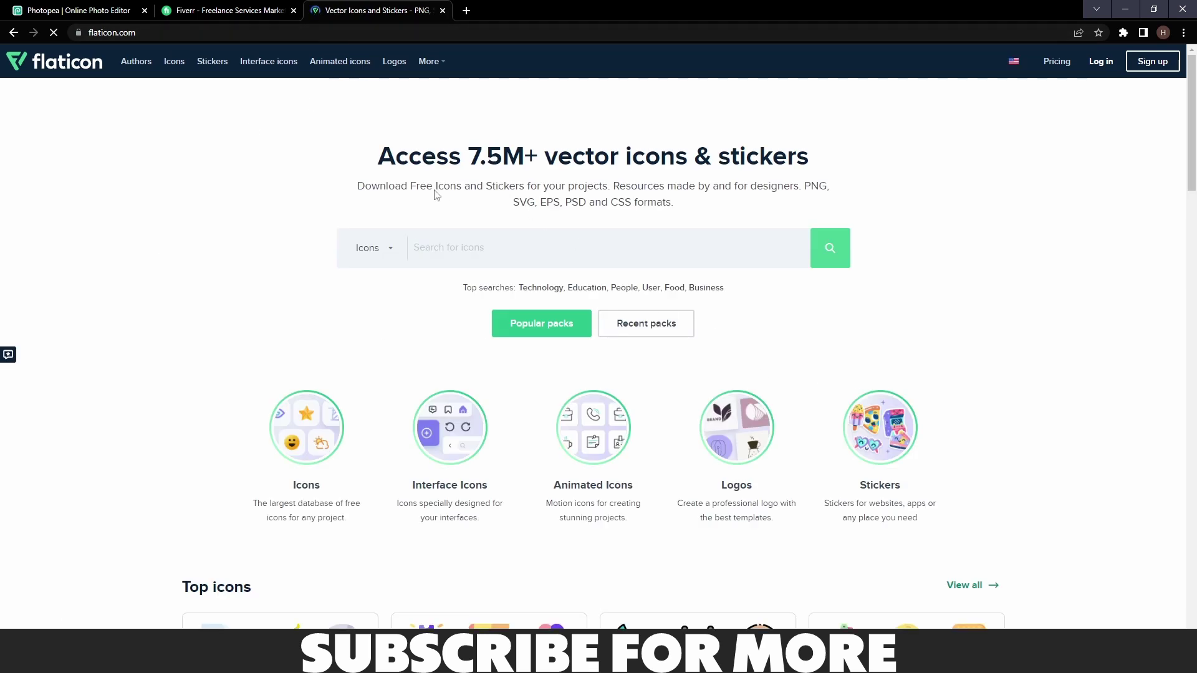
pyautogui.click(102, 11)
pyautogui.click(374, 10)
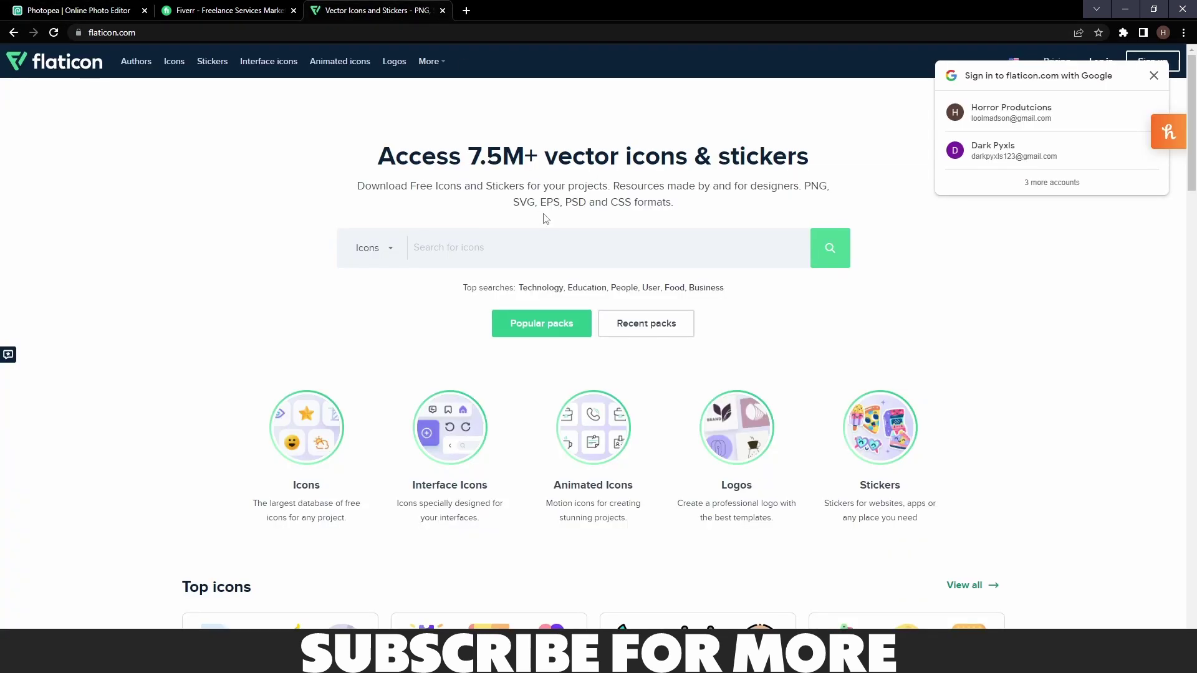
pyautogui.click(560, 250)
pyautogui.write('birth')
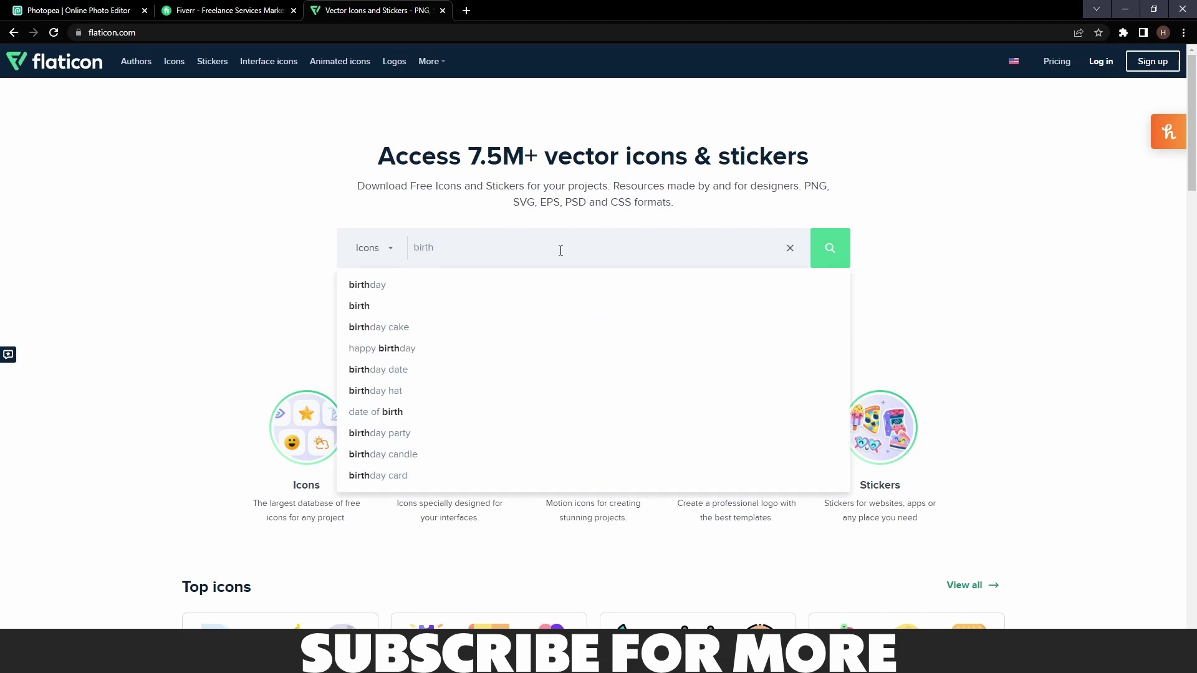
pyautogui.write('day')
pyautogui.press('Return')
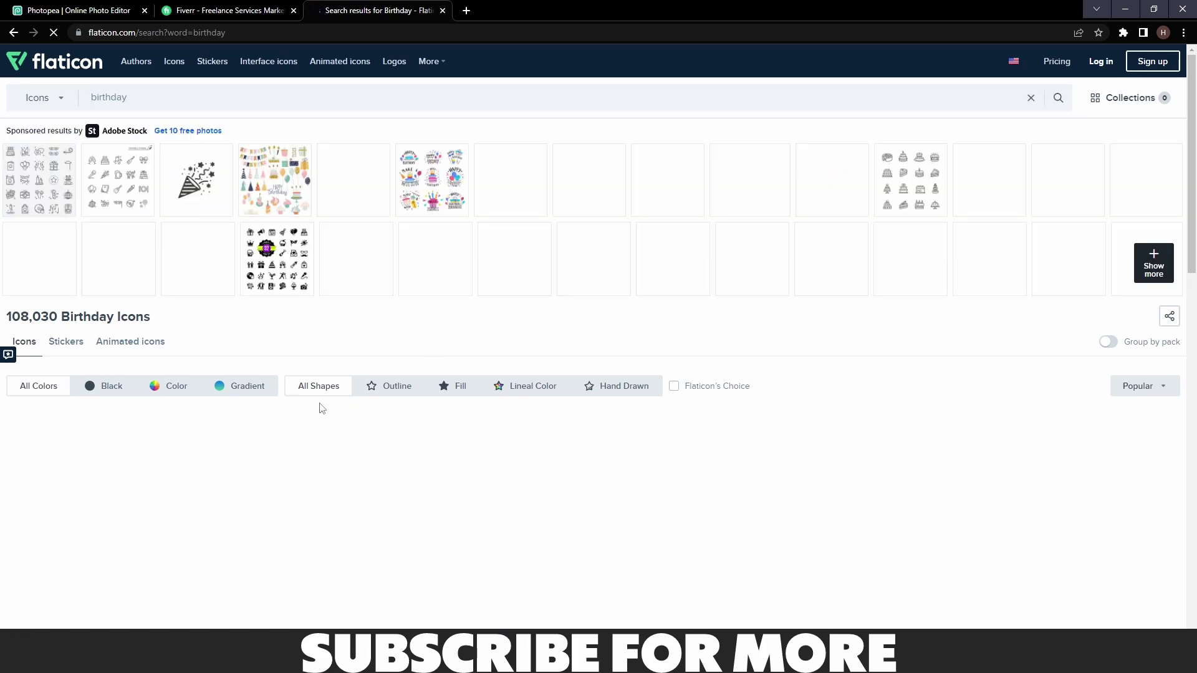
# Download the pink and yellow single-candle cake icon from the birthday results using the free option
pyautogui.scroll(-1, 3, 525)
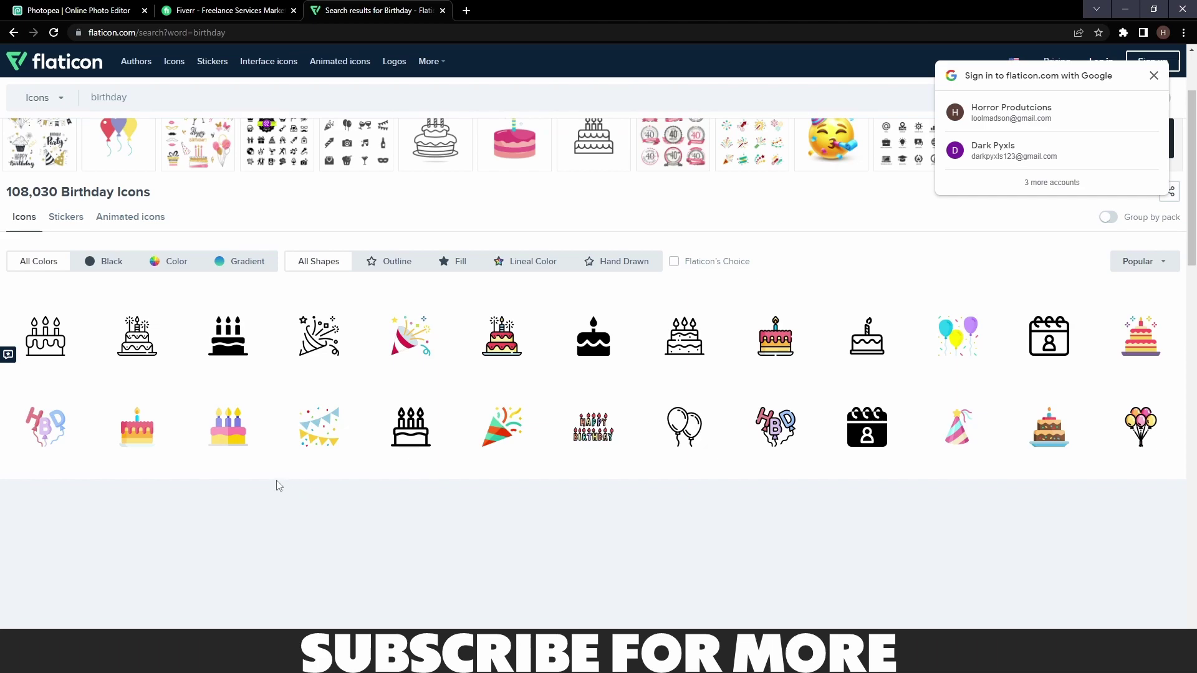
pyautogui.click(167, 446)
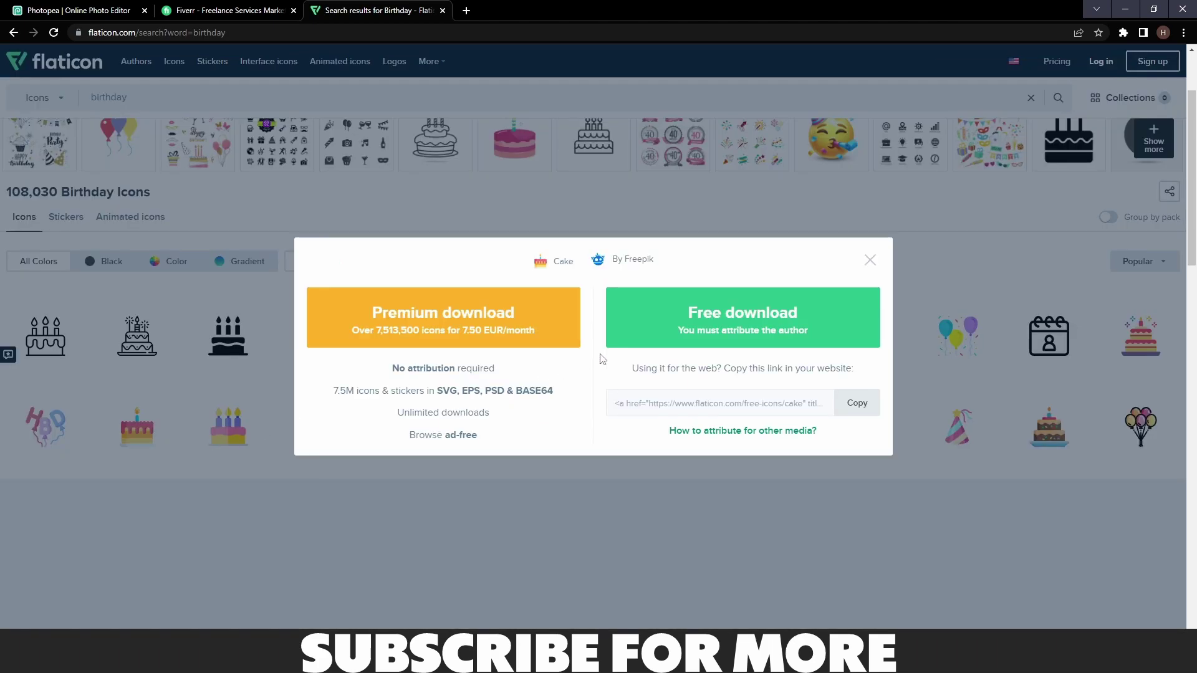
pyautogui.click(748, 318)
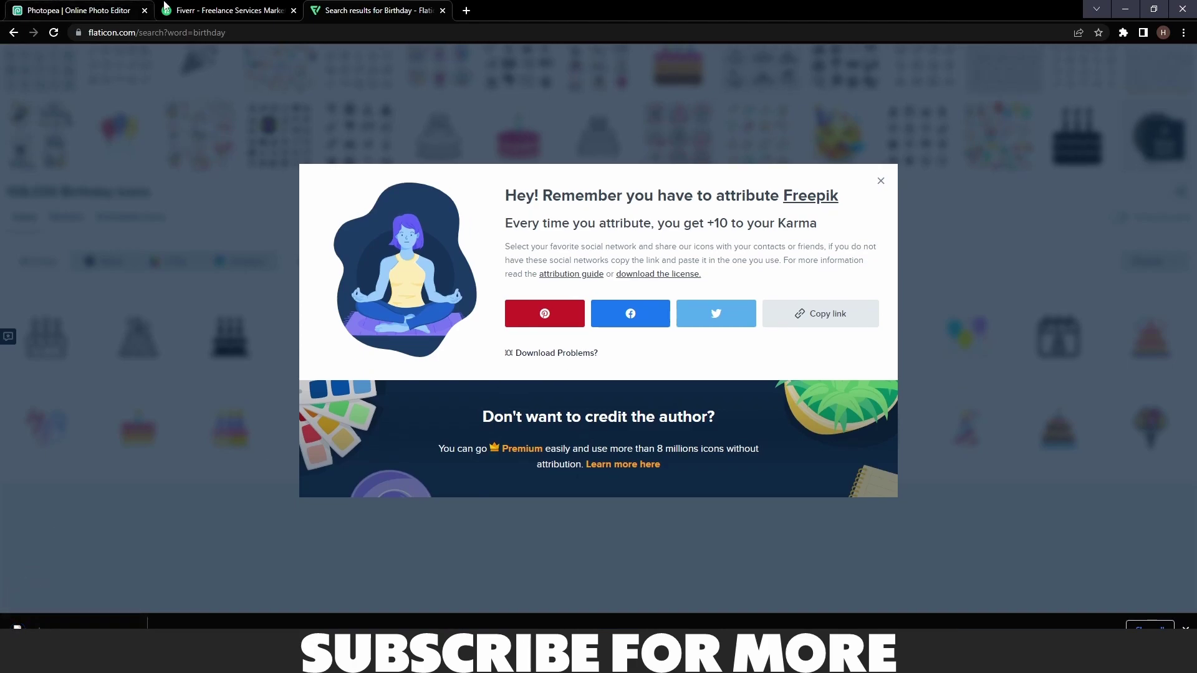
# Place the downloaded cake image in the Photopea project above the Background layer, at the canvas's upper-right corner
pyautogui.click(87, 10)
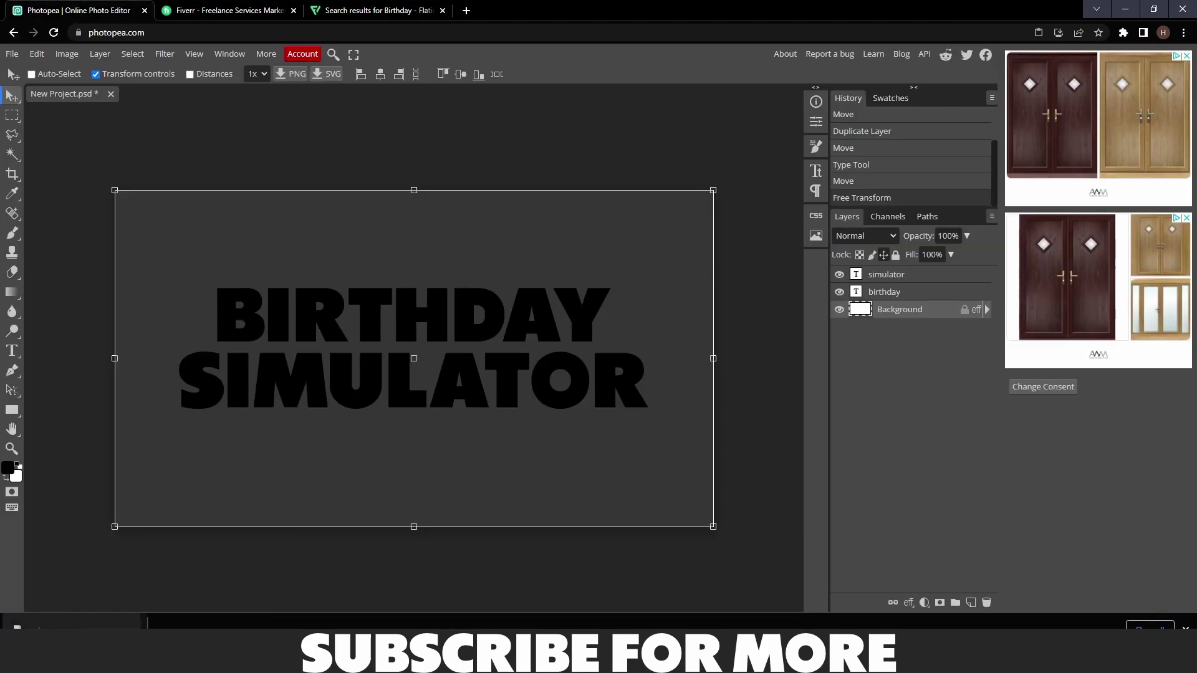
pyautogui.moveTo(75, 624); pyautogui.dragTo(236, 397)
pyautogui.moveTo(219, 278); pyautogui.dragTo(703, 259)
# Add a Gradient Overlay to the birthday text layer and open its gradient for editing
pyautogui.click(898, 276)
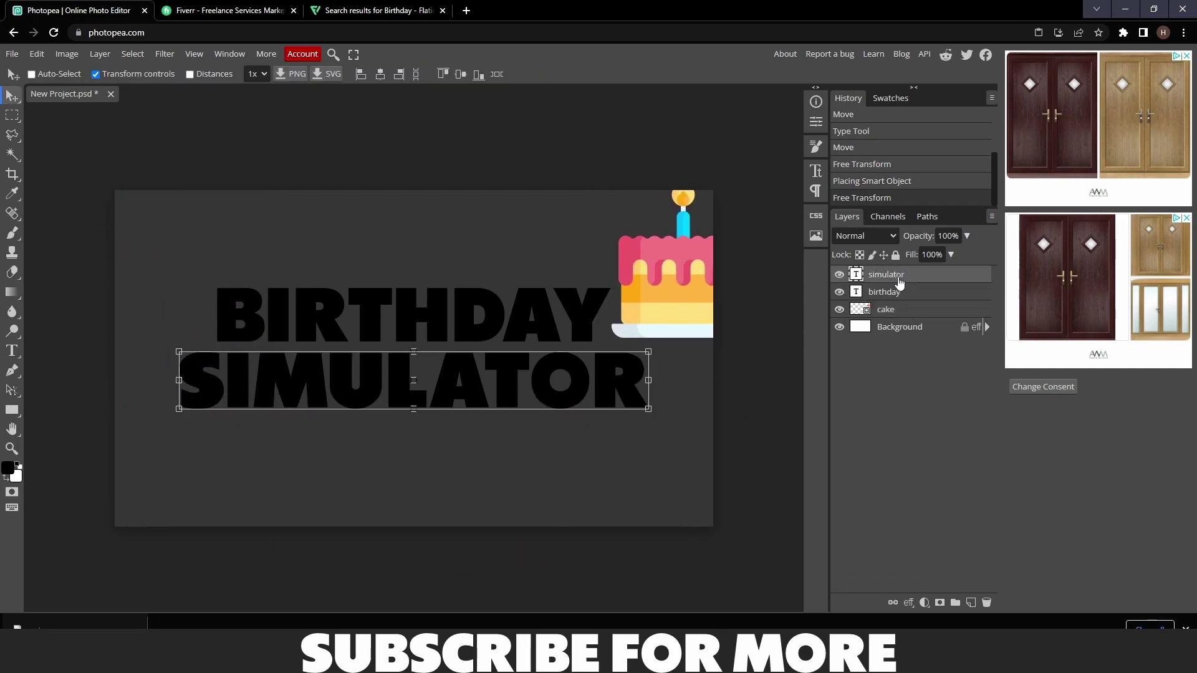
pyautogui.click(887, 292)
pyautogui.rightClick(885, 292)
pyautogui.click(866, 278)
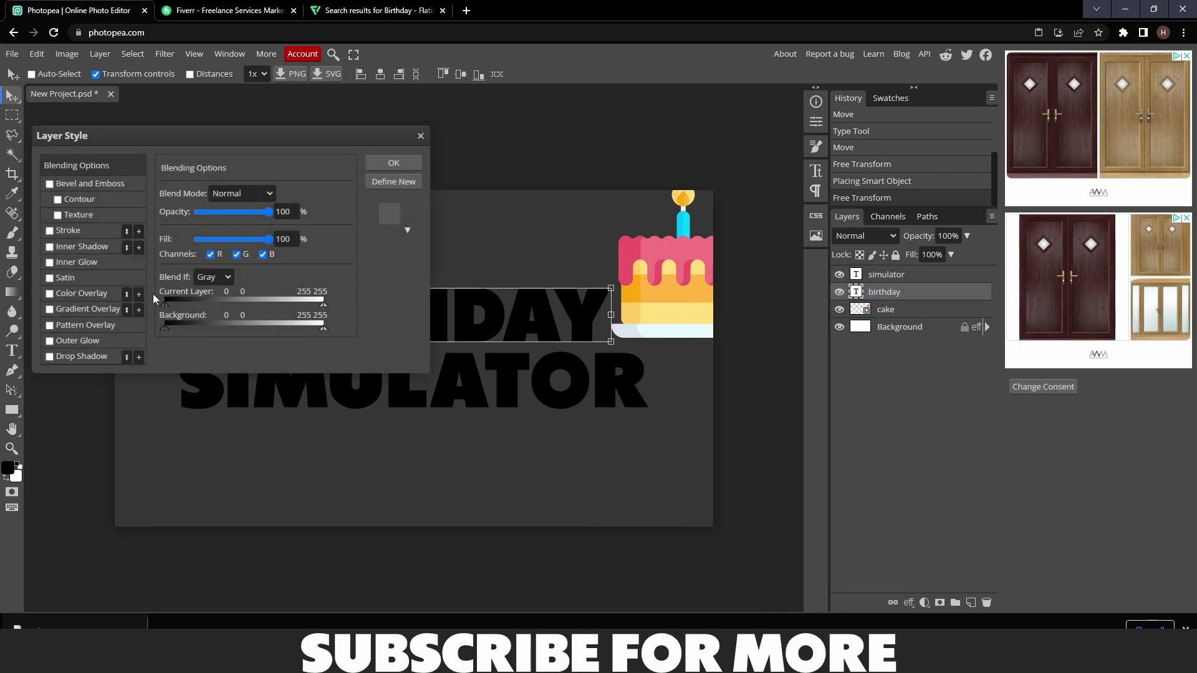
pyautogui.click(50, 310)
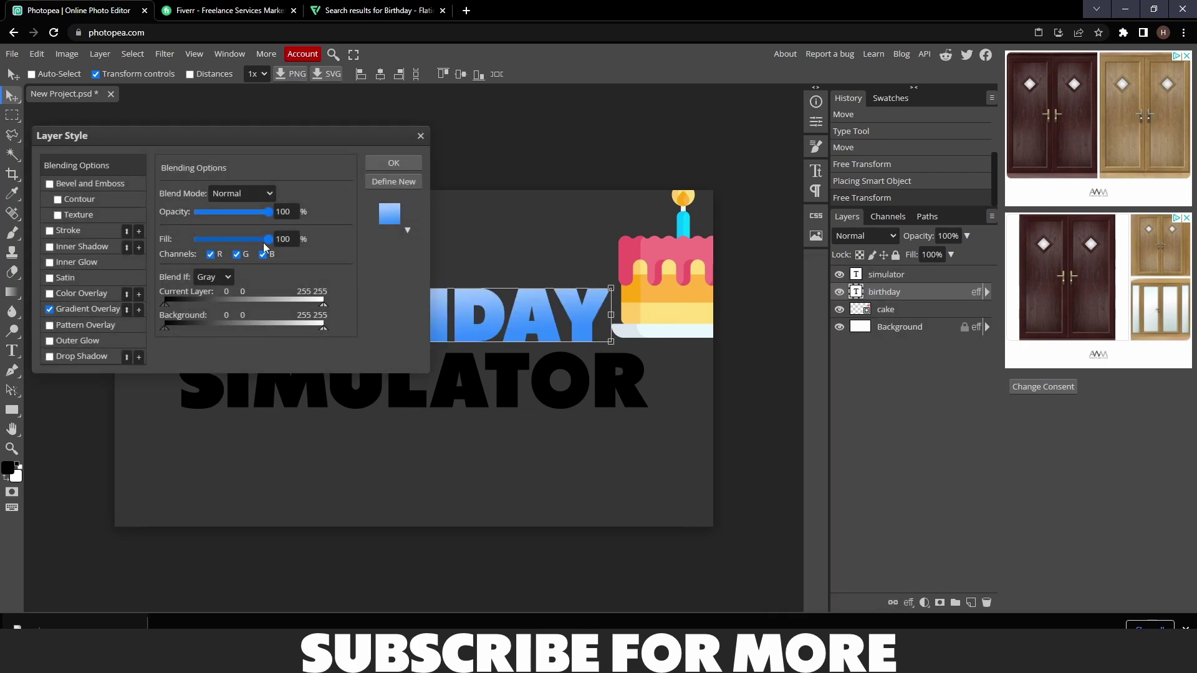
pyautogui.click(84, 309)
pyautogui.click(223, 228)
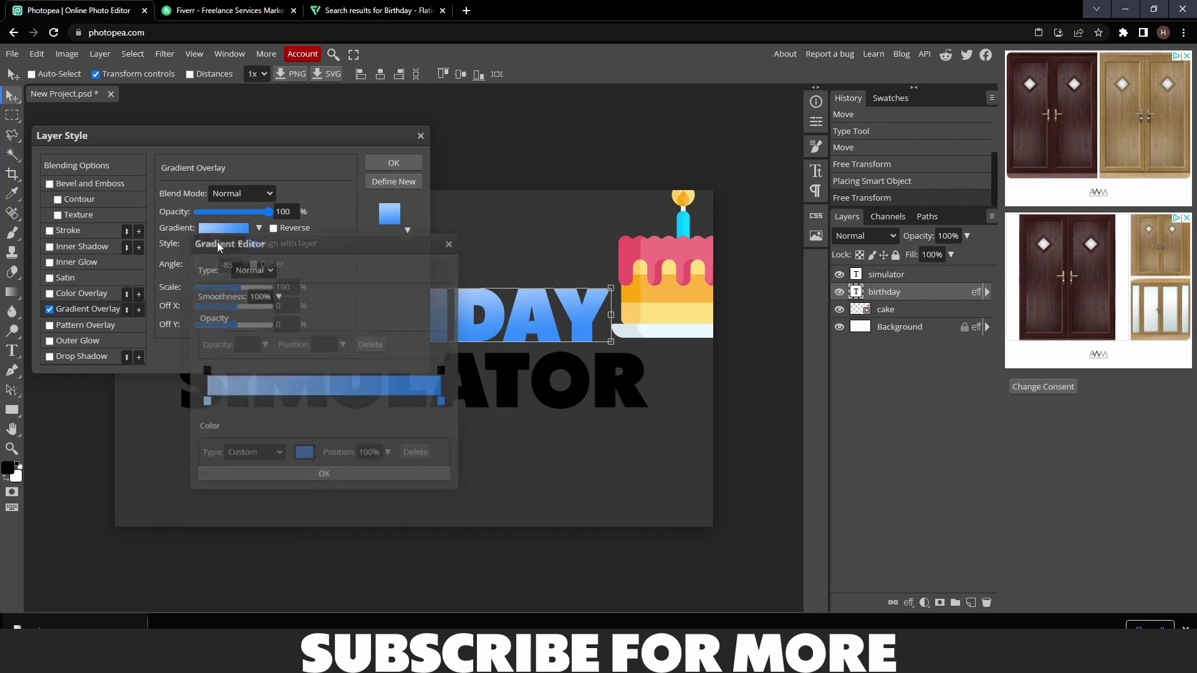
# Set the birthday gradient's start to the cake icing's light pink f27182 and its end to the darker pink ed5469
pyautogui.doubleClick(206, 401)
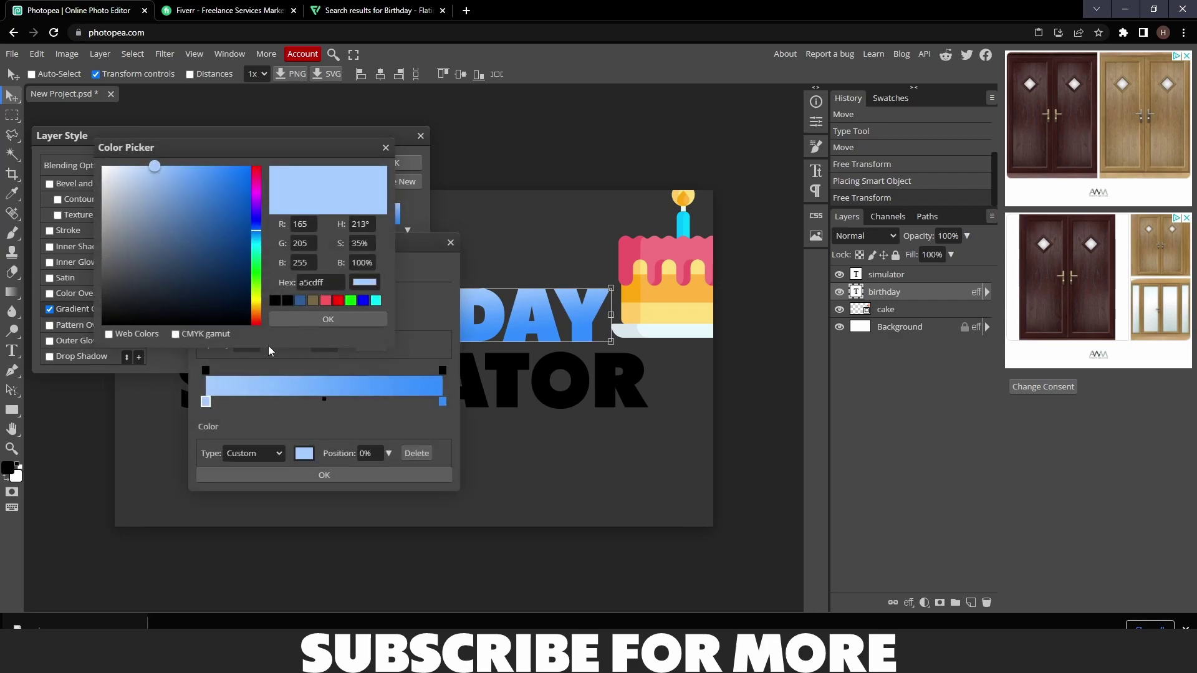
pyautogui.click(659, 252)
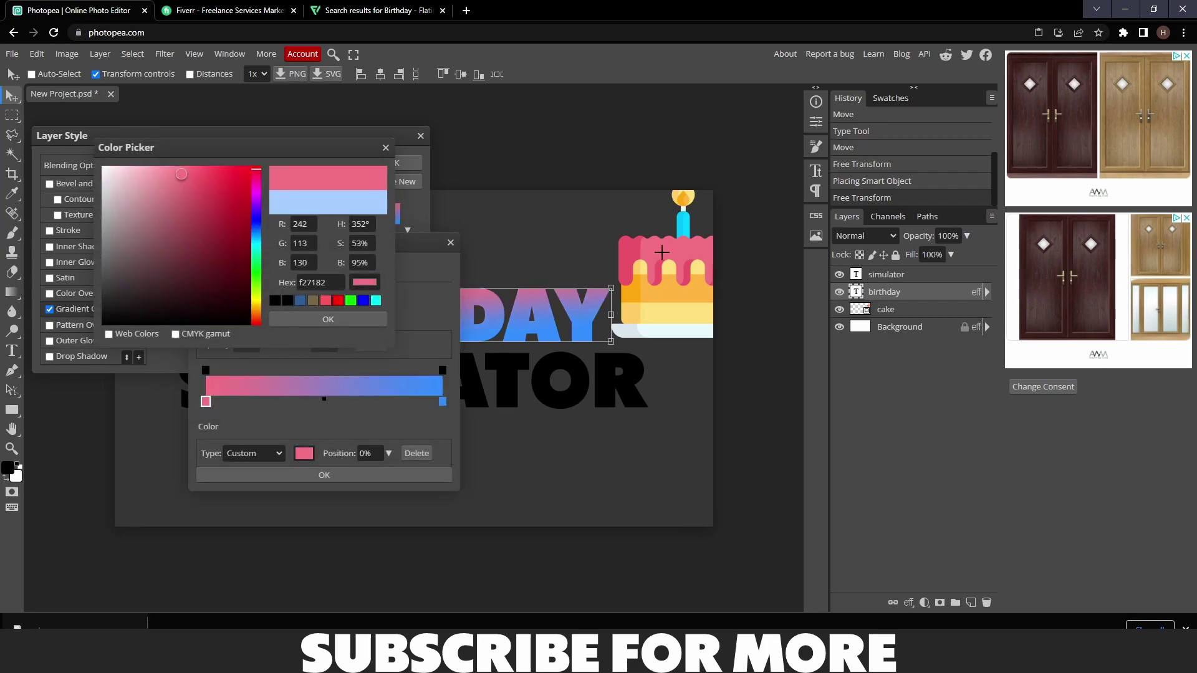
pyautogui.click(380, 315)
pyautogui.doubleClick(441, 402)
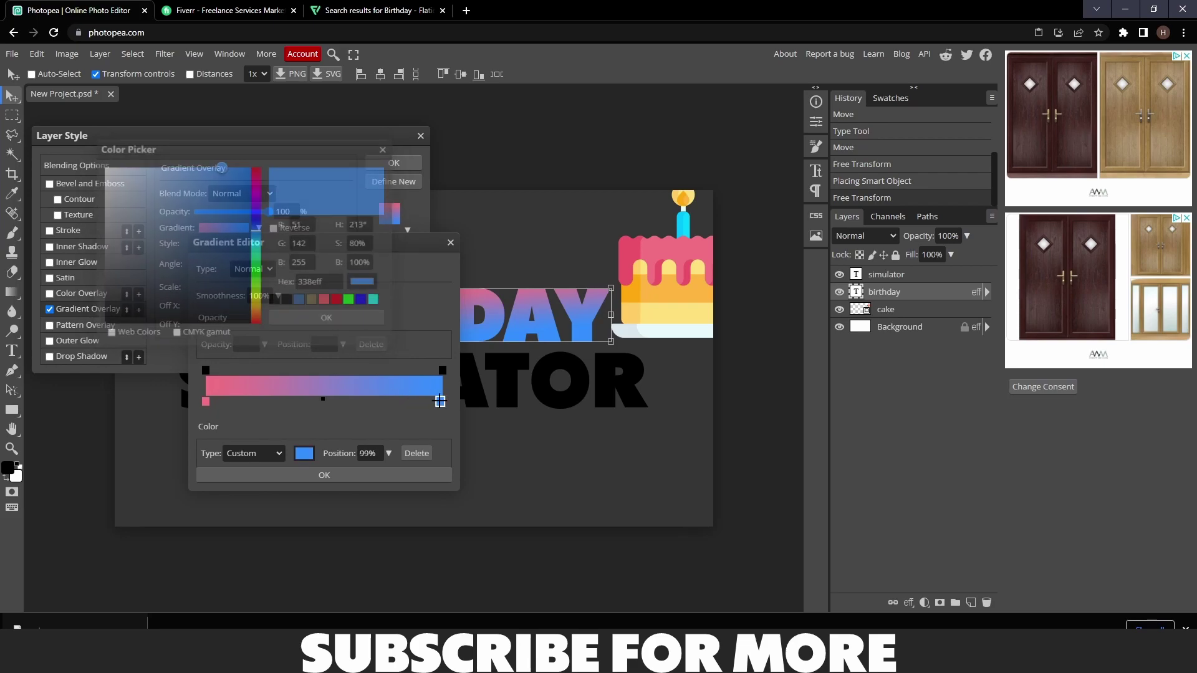
pyautogui.click(625, 248)
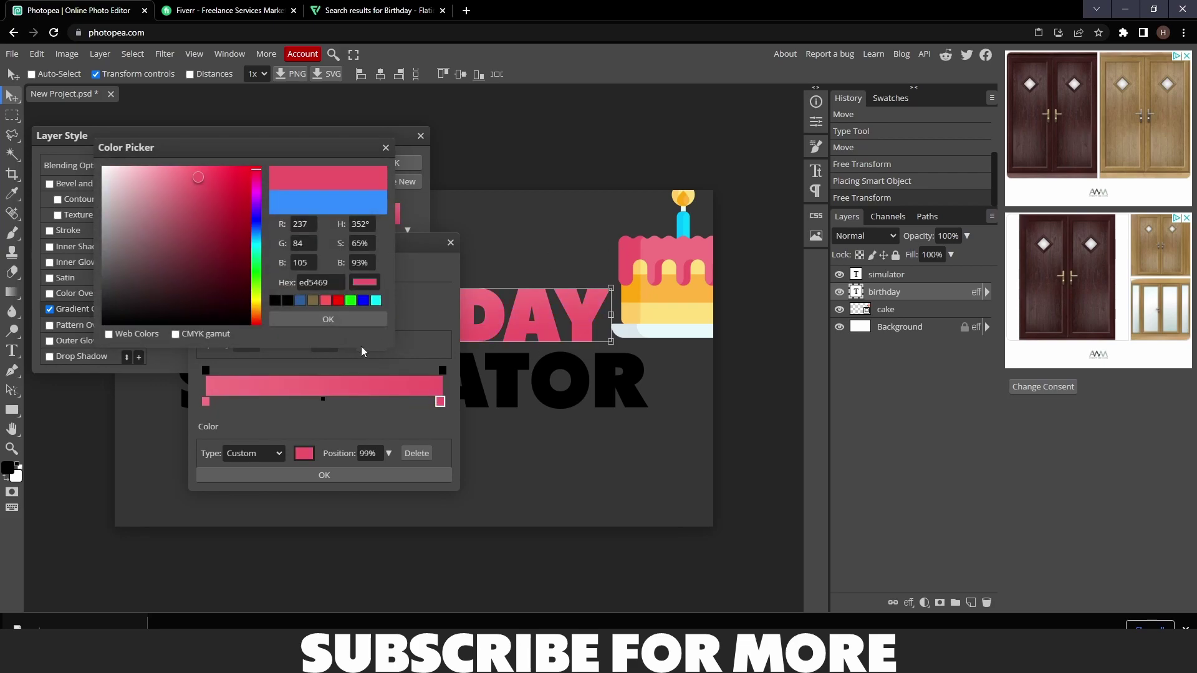
pyautogui.click(339, 321)
pyautogui.click(391, 476)
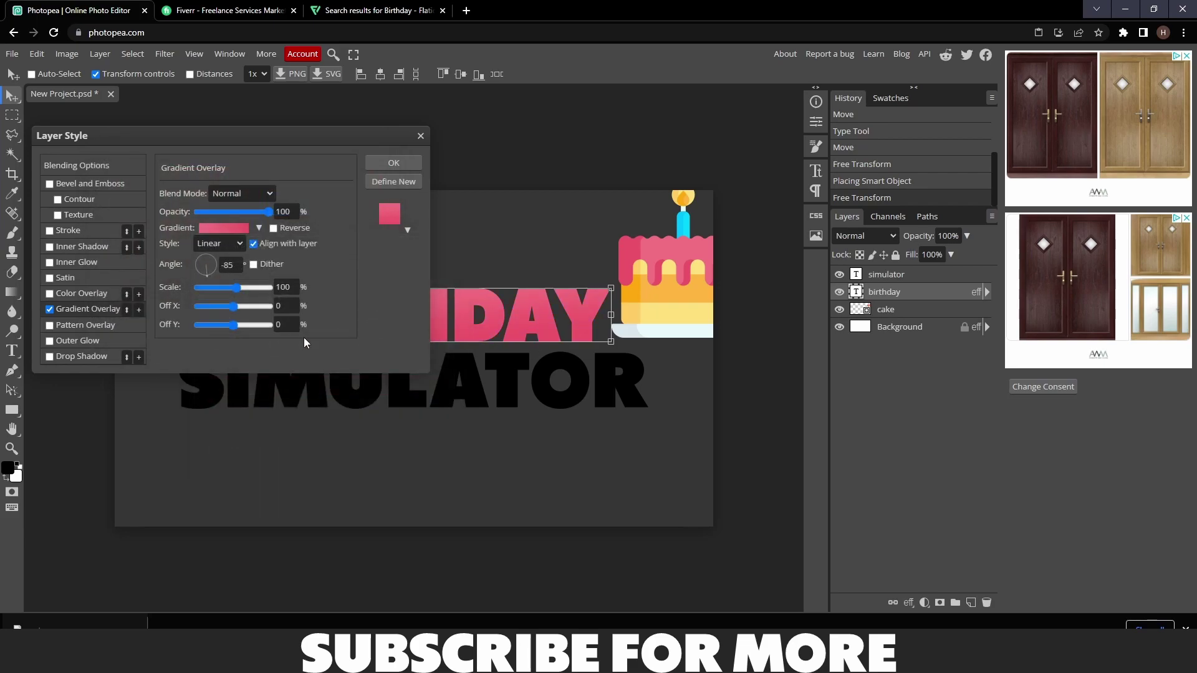
# Set the birthday text's Gradient Overlay angle to -96 degrees and apply the layer style
pyautogui.click(211, 261)
pyautogui.moveTo(233, 233); pyautogui.dragTo(215, 206)
pyautogui.moveTo(242, 138); pyautogui.dragTo(808, 185)
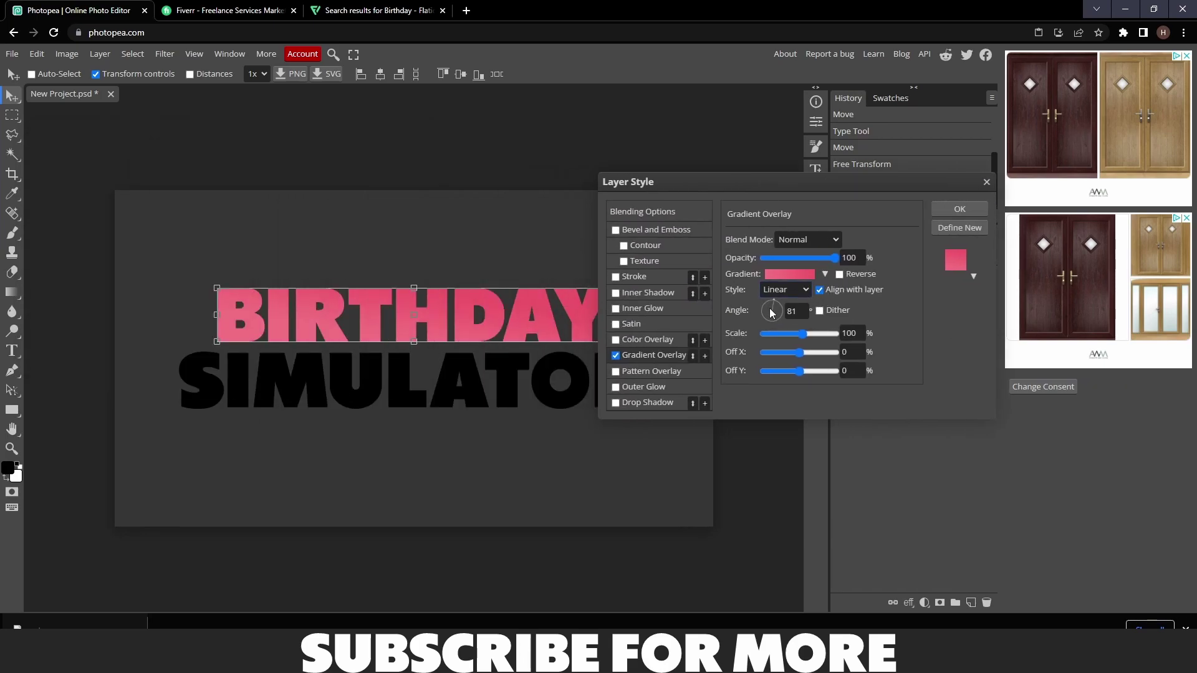
pyautogui.moveTo(771, 312); pyautogui.dragTo(770, 346)
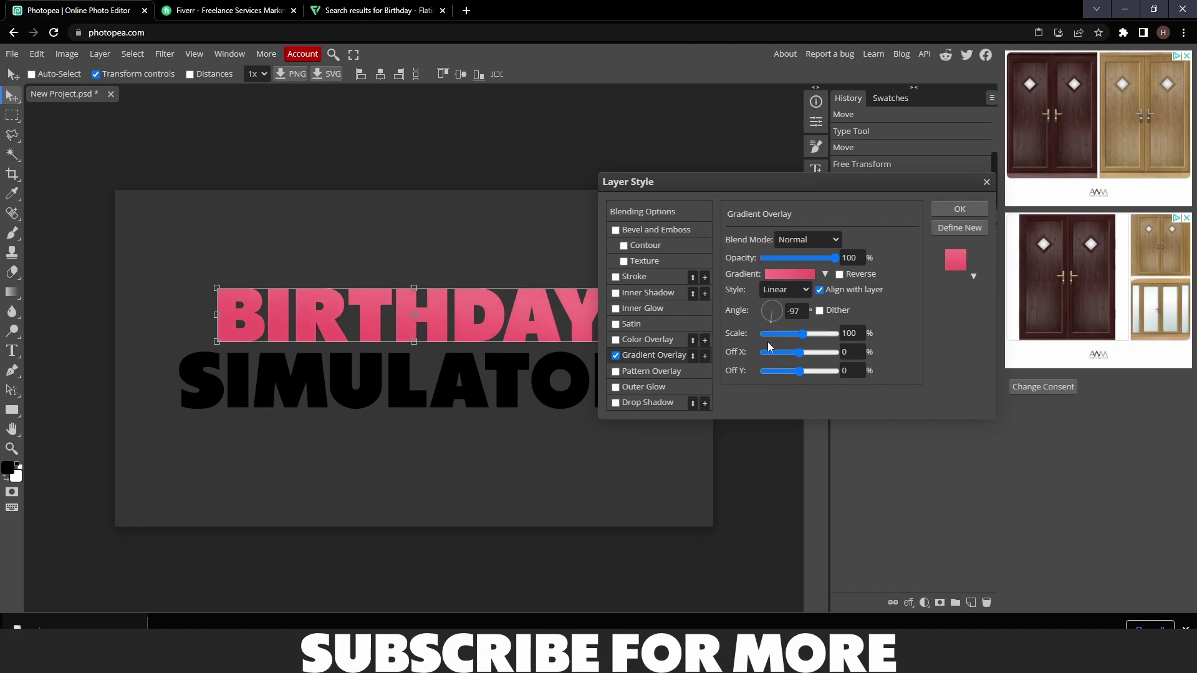
pyautogui.click(958, 212)
# Enable a Gradient Overlay, without a Color Overlay, in the simulator text layer's style
pyautogui.click(879, 275)
pyautogui.rightClick(876, 275)
pyautogui.click(876, 277)
pyautogui.click(641, 341)
pyautogui.moveTo(727, 187); pyautogui.dragTo(869, 248)
pyautogui.click(758, 402)
pyautogui.click(806, 417)
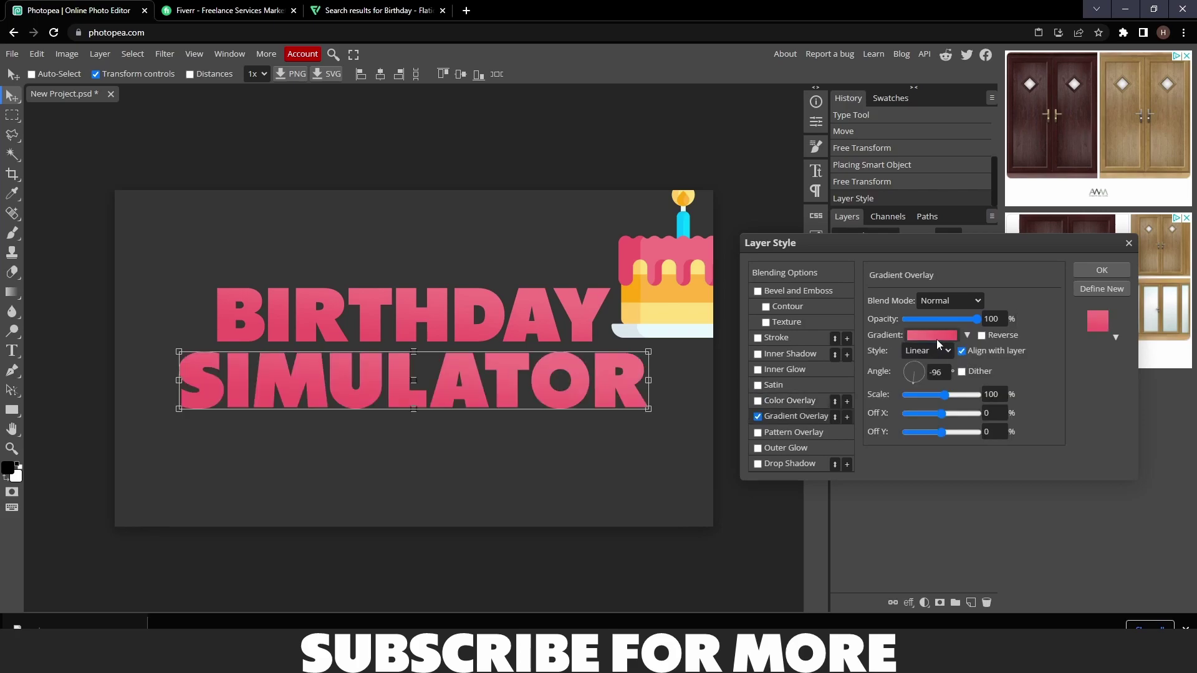
# Recolour the simulator gradient from the cake's light yellow to the sampled yellow-orange ffce65 and apply the layer style
pyautogui.click(932, 336)
pyautogui.doubleClick(206, 401)
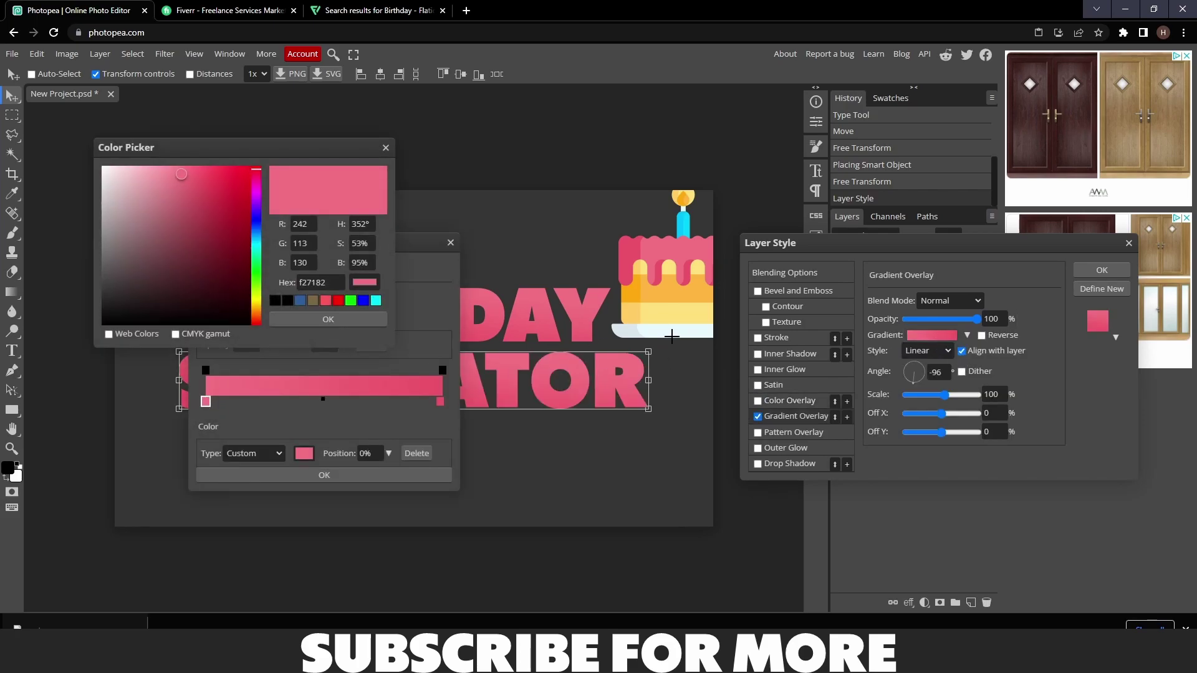
pyautogui.click(646, 321)
pyautogui.click(307, 321)
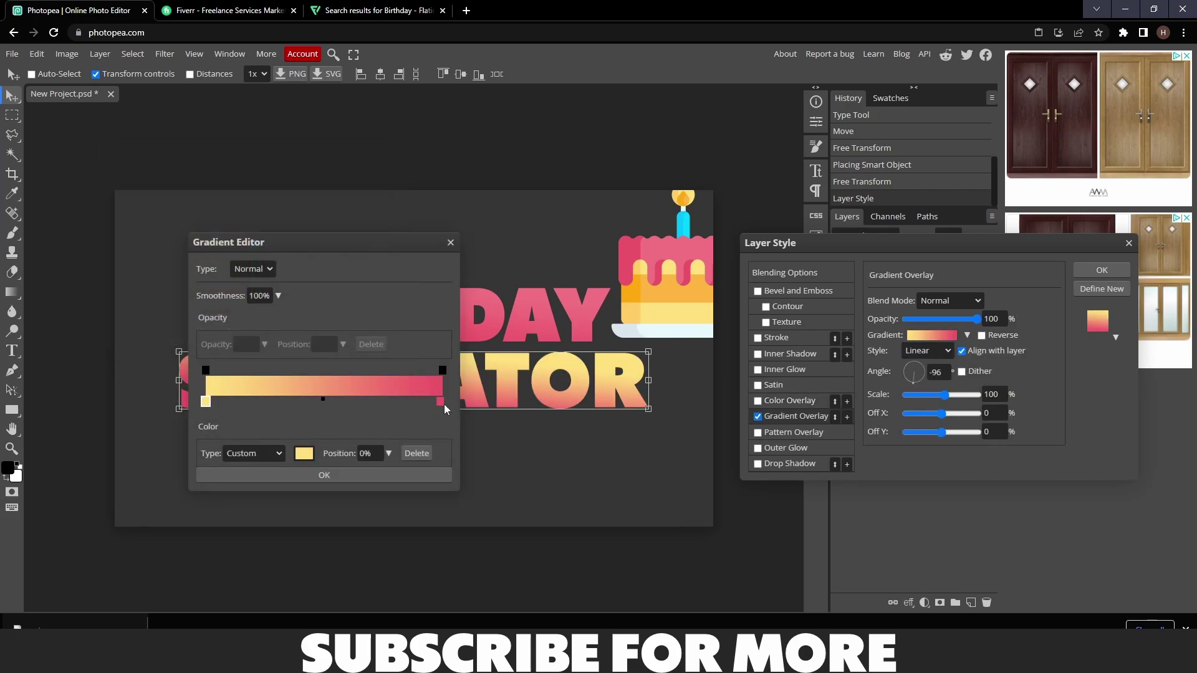
pyautogui.doubleClick(440, 402)
pyautogui.click(634, 318)
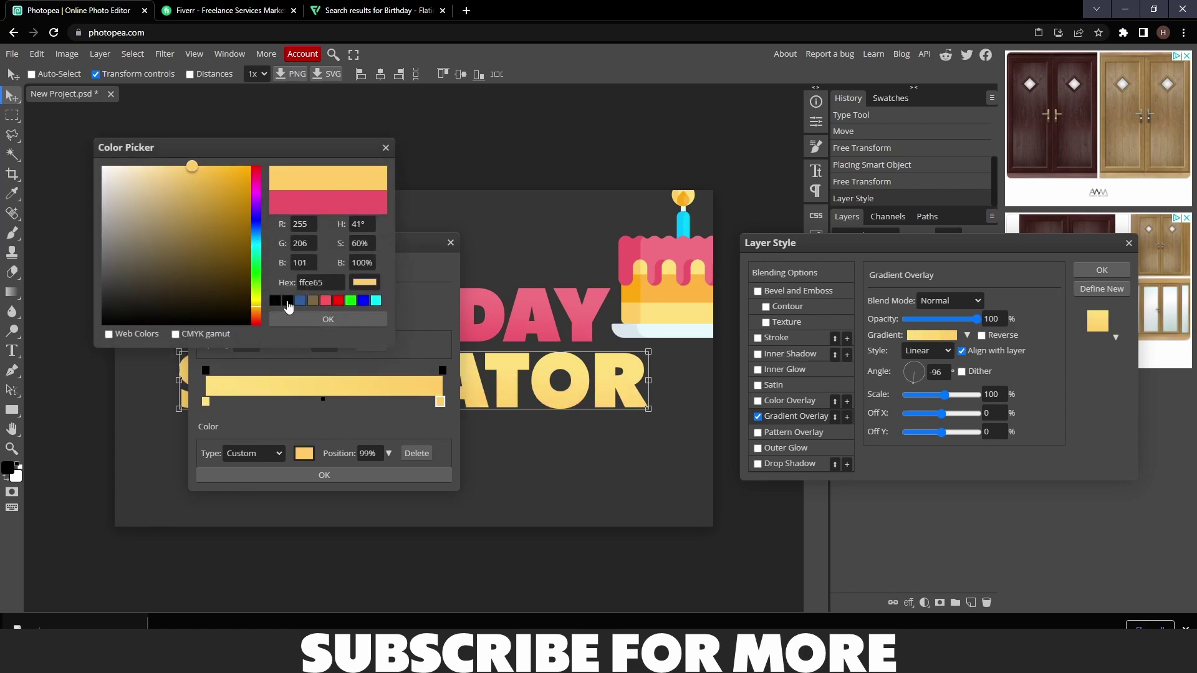
pyautogui.click(330, 319)
pyautogui.click(468, 462)
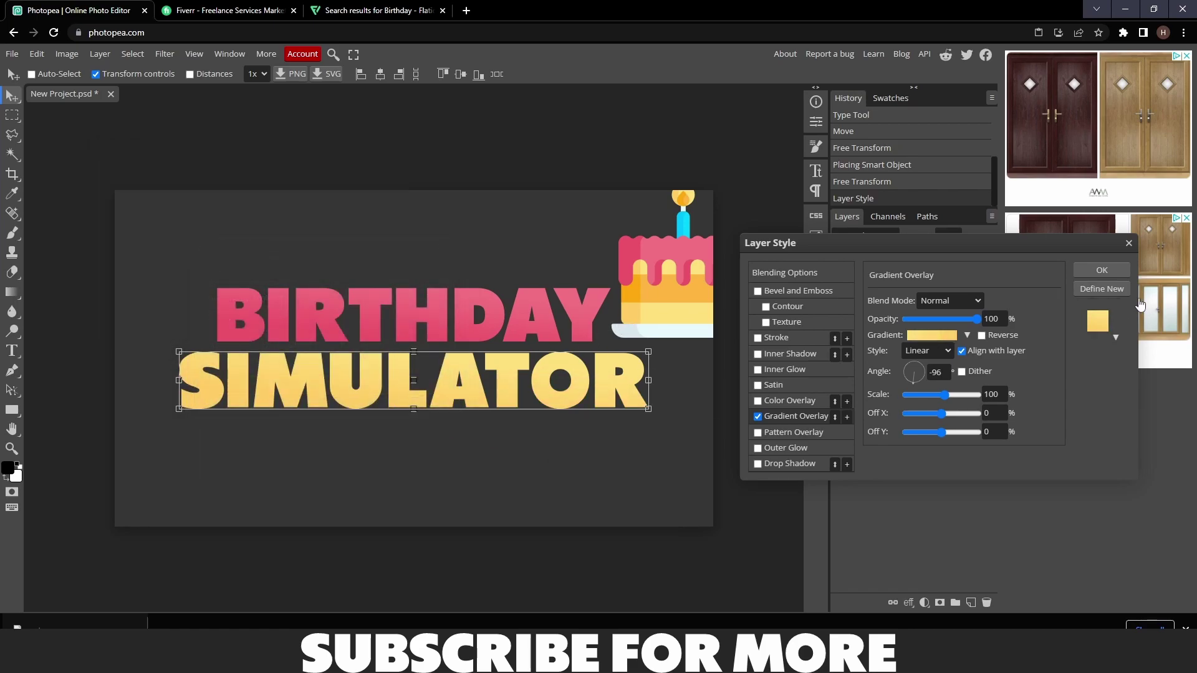
pyautogui.click(1078, 271)
# Hide the cake layer and leave its position unlocked
pyautogui.click(885, 334)
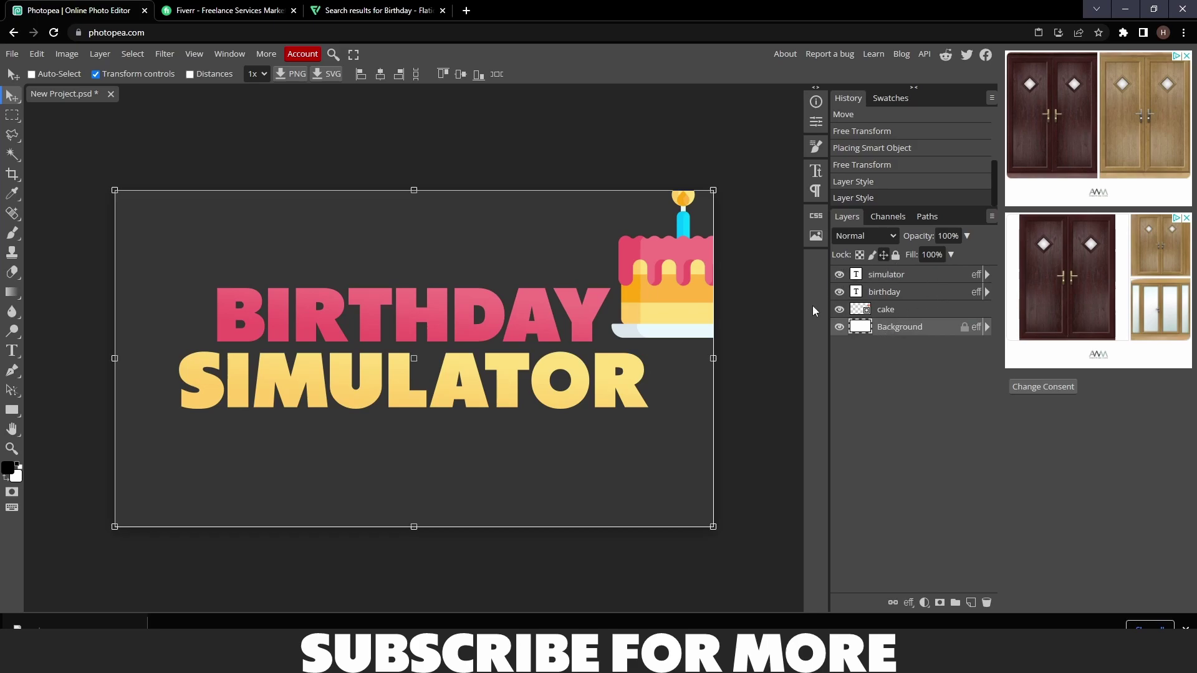
pyautogui.click(839, 309)
pyautogui.click(923, 311)
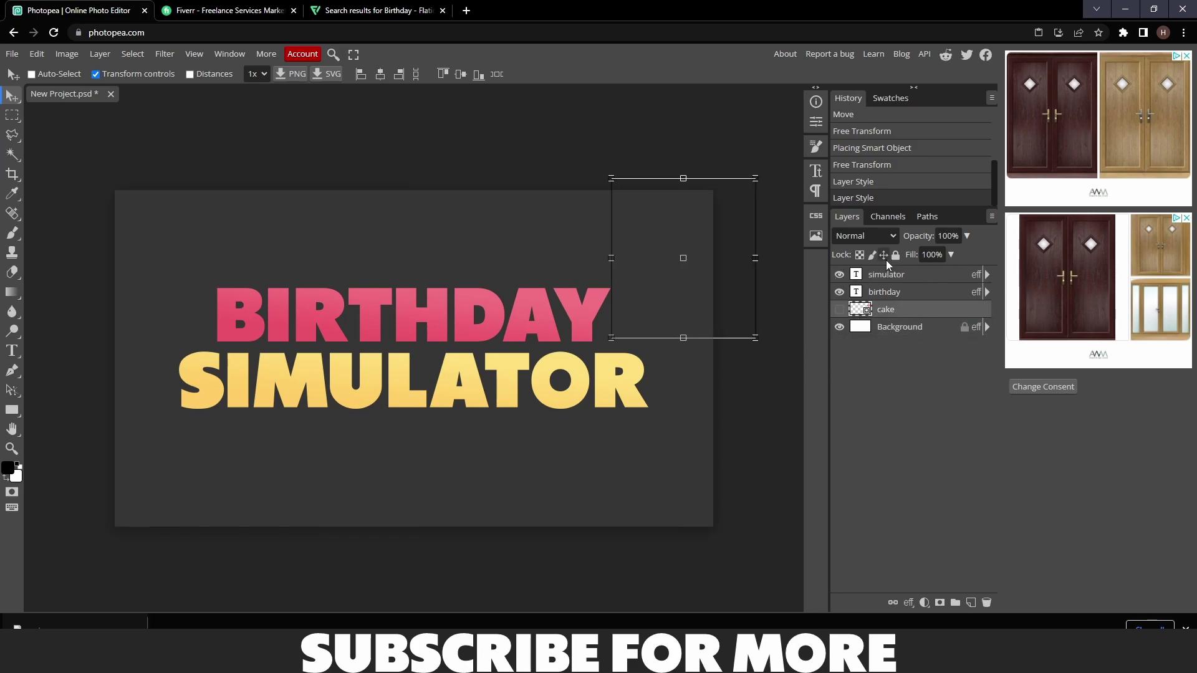
pyautogui.click(883, 255)
pyautogui.click(881, 255)
# Duplicate the birthday text layer and shift the copy slightly straight down
pyautogui.click(883, 293)
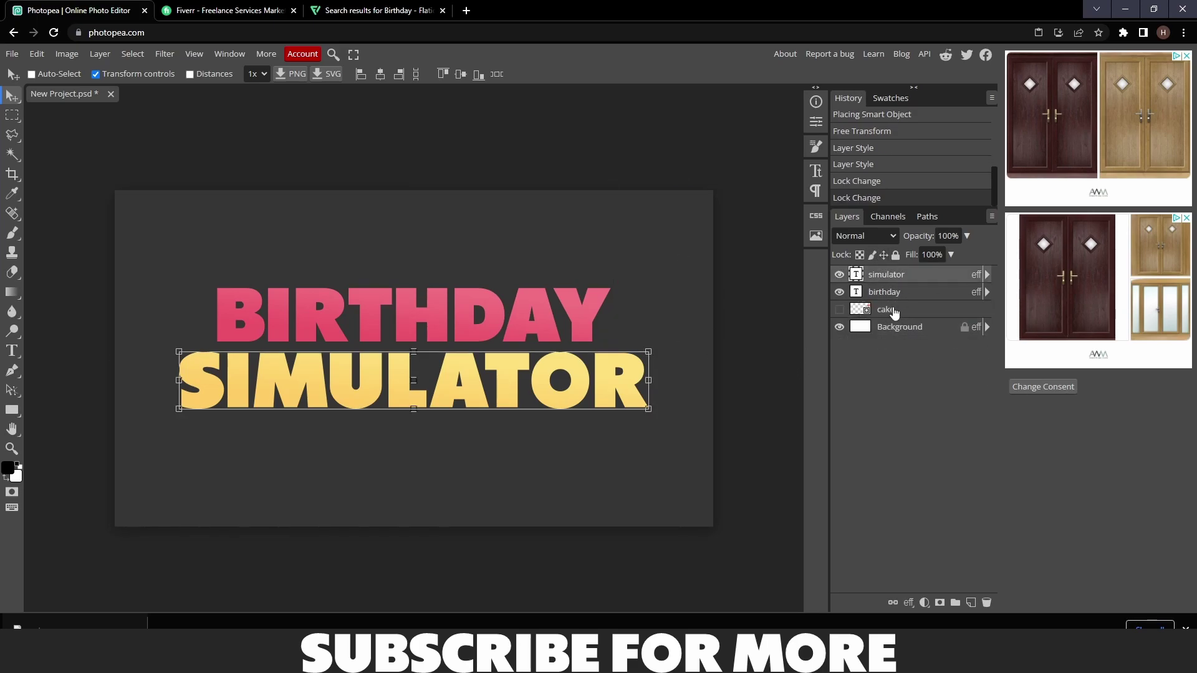
pyautogui.press('ctrl')
pyautogui.hotkey('ctrl', 'j')
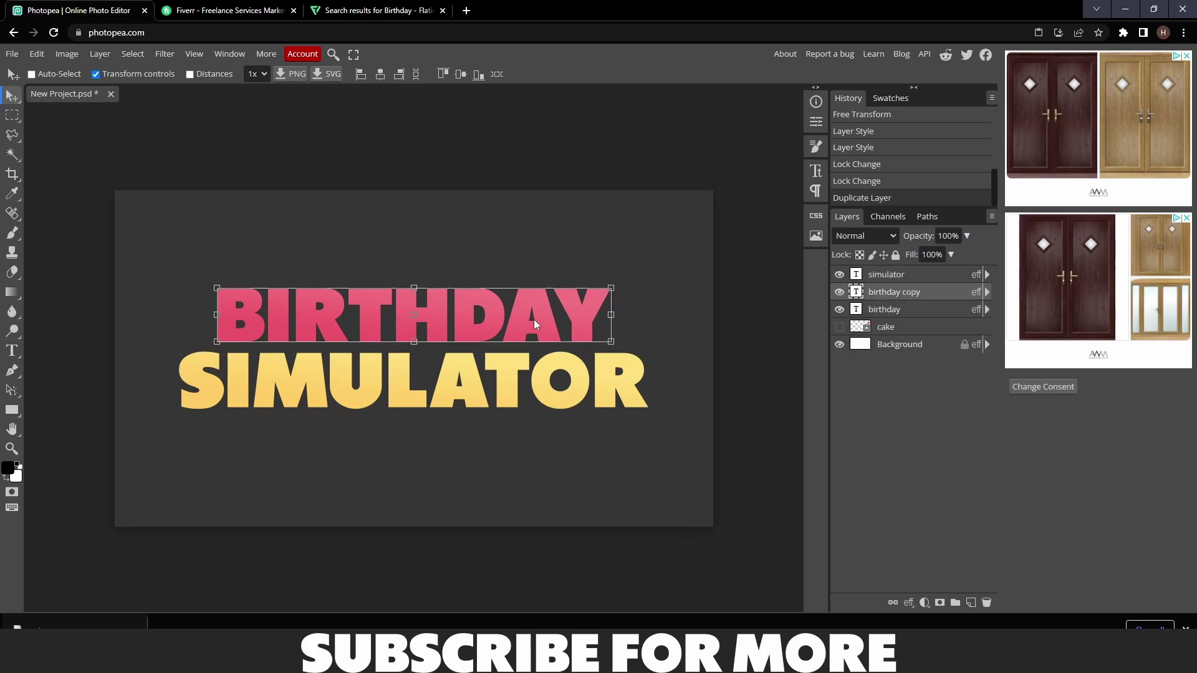
pyautogui.moveTo(533, 319); pyautogui.dragTo(535, 331)
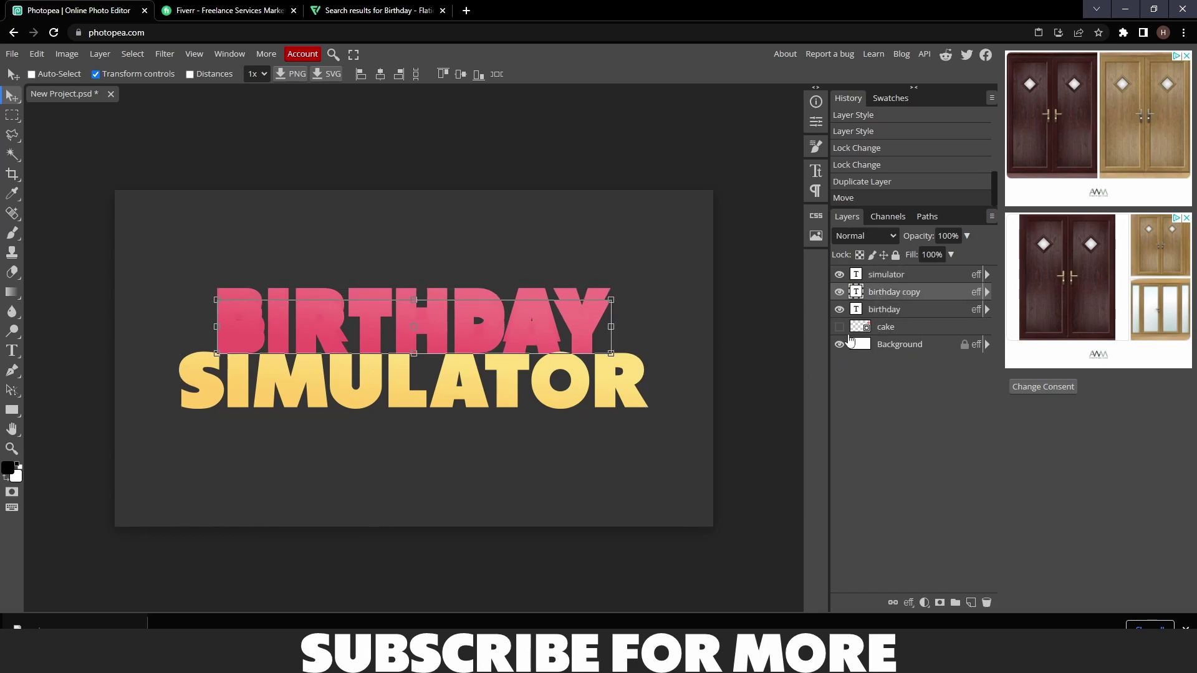
# Move the simulator text slightly lower and reorder the birthday copy layer beneath the original birthday layer
pyautogui.click(896, 274)
pyautogui.moveTo(508, 391); pyautogui.dragTo(507, 409)
pyautogui.click(894, 291)
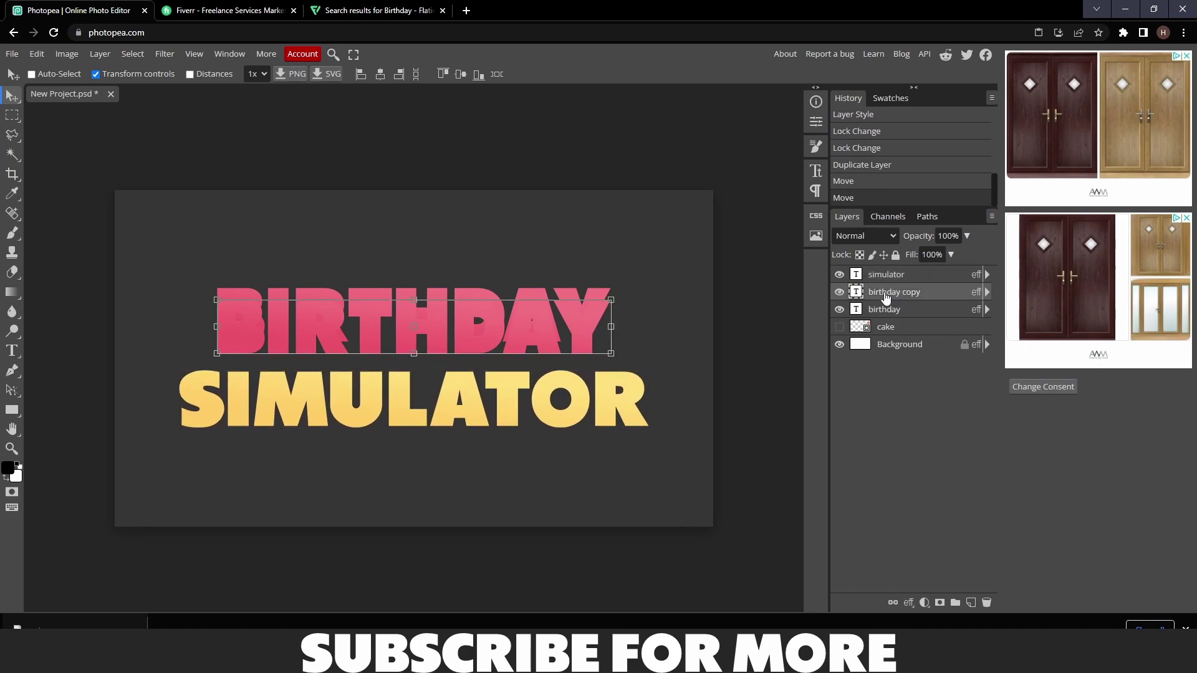
pyautogui.moveTo(916, 294); pyautogui.dragTo(931, 320)
# Replace the birthday copy's Gradient Overlay with a dark red a83242 Color Overlay based on the text's sampled pink
pyautogui.rightClick(910, 312)
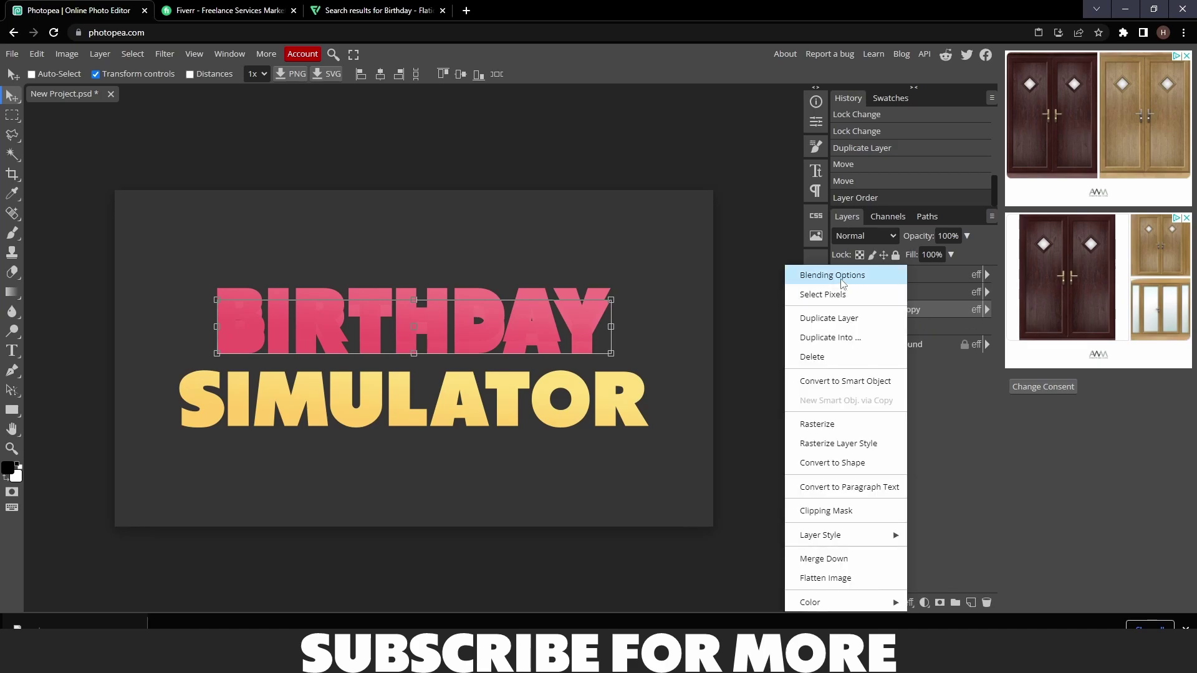
pyautogui.click(804, 276)
pyautogui.click(758, 416)
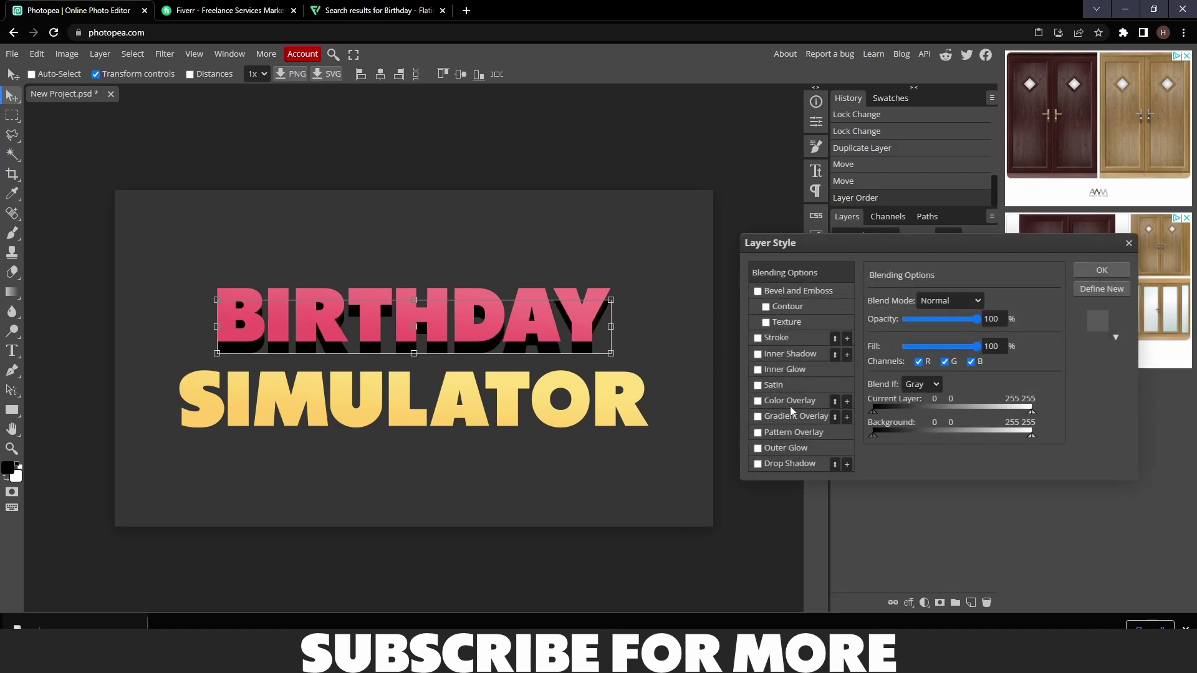
pyautogui.click(791, 400)
pyautogui.click(1022, 321)
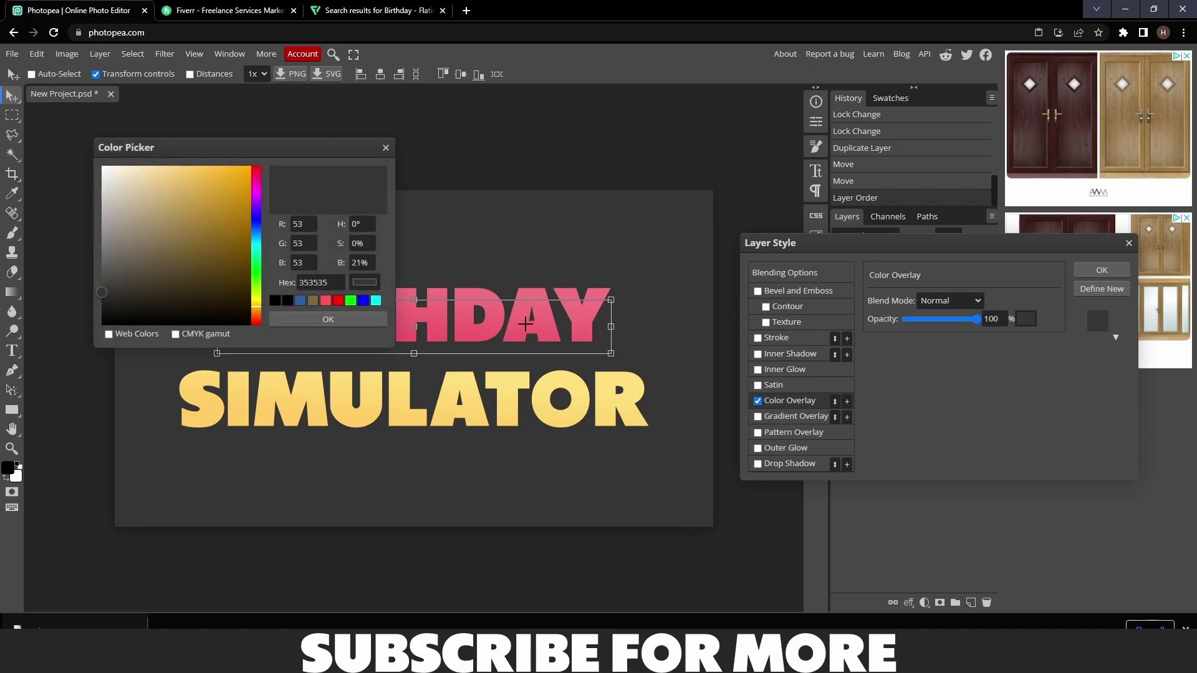
pyautogui.click(552, 335)
pyautogui.moveTo(228, 222)
pyautogui.mouseDown()
pyautogui.moveTo(213, 218)
pyautogui.moveTo(212, 246)
pyautogui.moveTo(215, 221)
pyautogui.mouseUp()
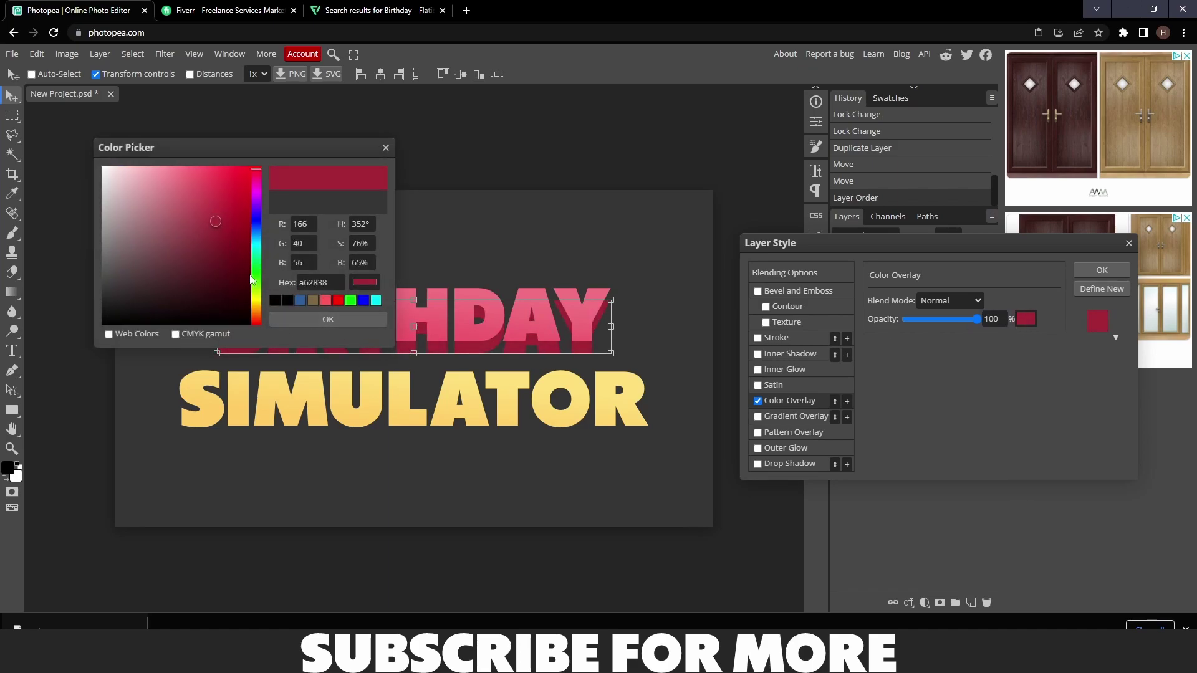
pyautogui.click(208, 216)
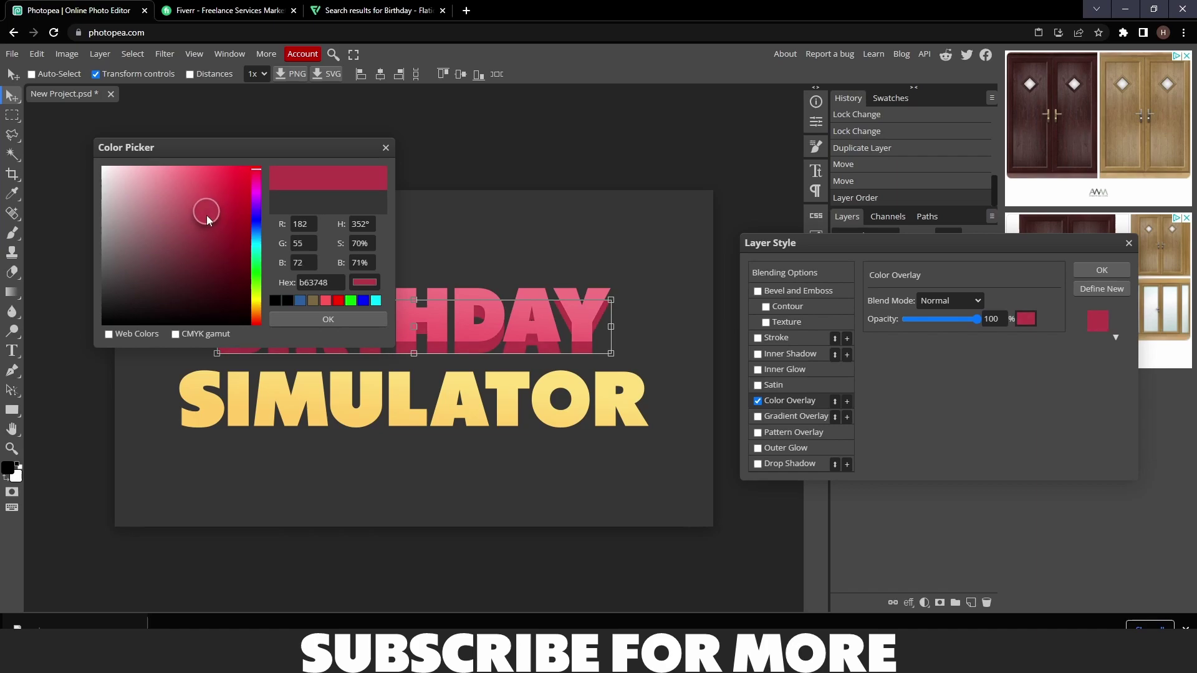
pyautogui.click(324, 320)
pyautogui.click(1101, 270)
# Nudge the birthday copy upward in small moves to make the dark red depth under the letters shallower
pyautogui.scroll(6, 466, 348)
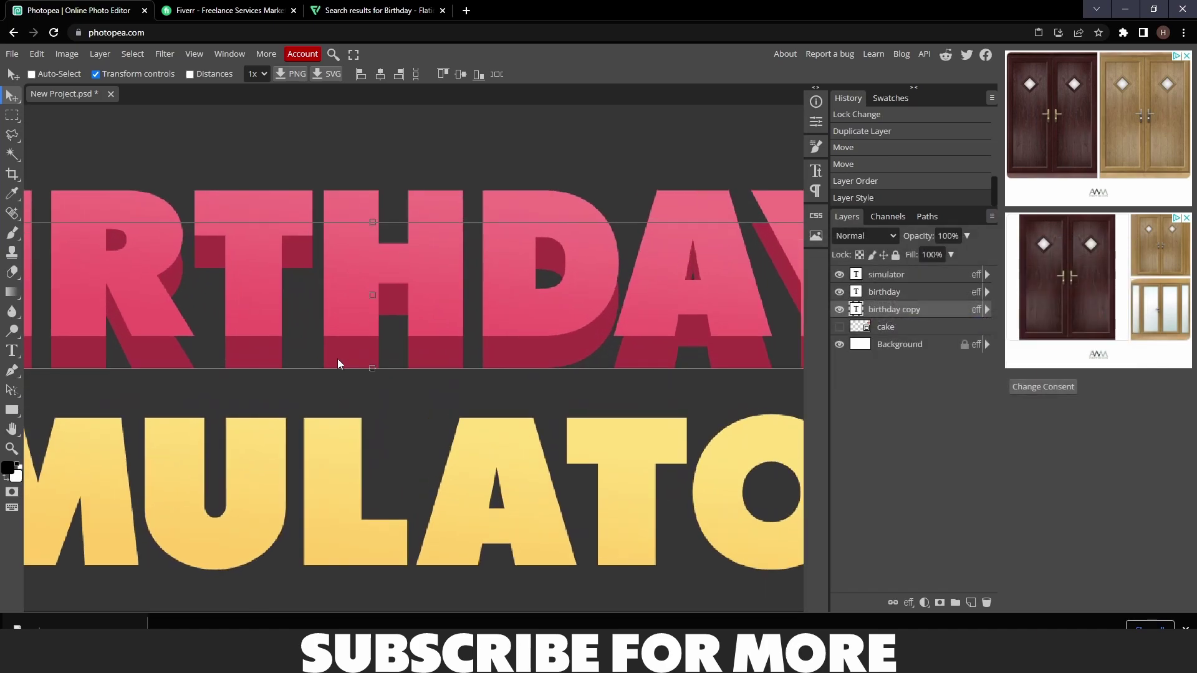
pyautogui.moveTo(351, 356); pyautogui.dragTo(351, 349)
pyautogui.scroll(-6, 352, 349)
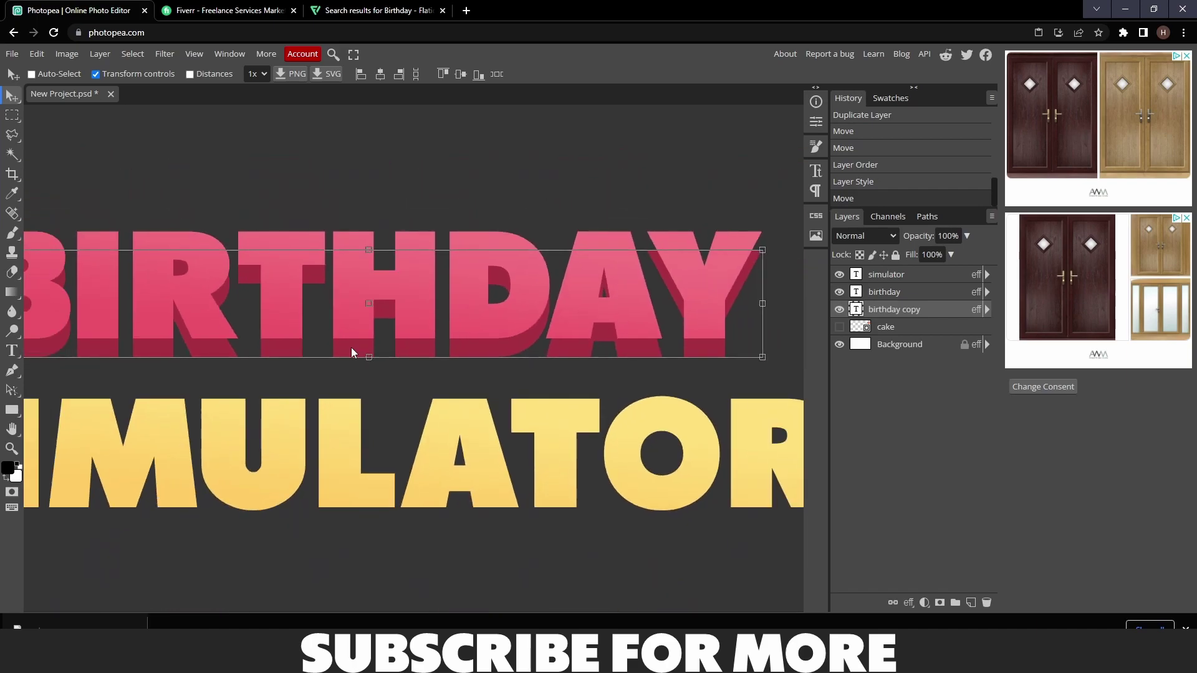
pyautogui.scroll(2, 351, 349)
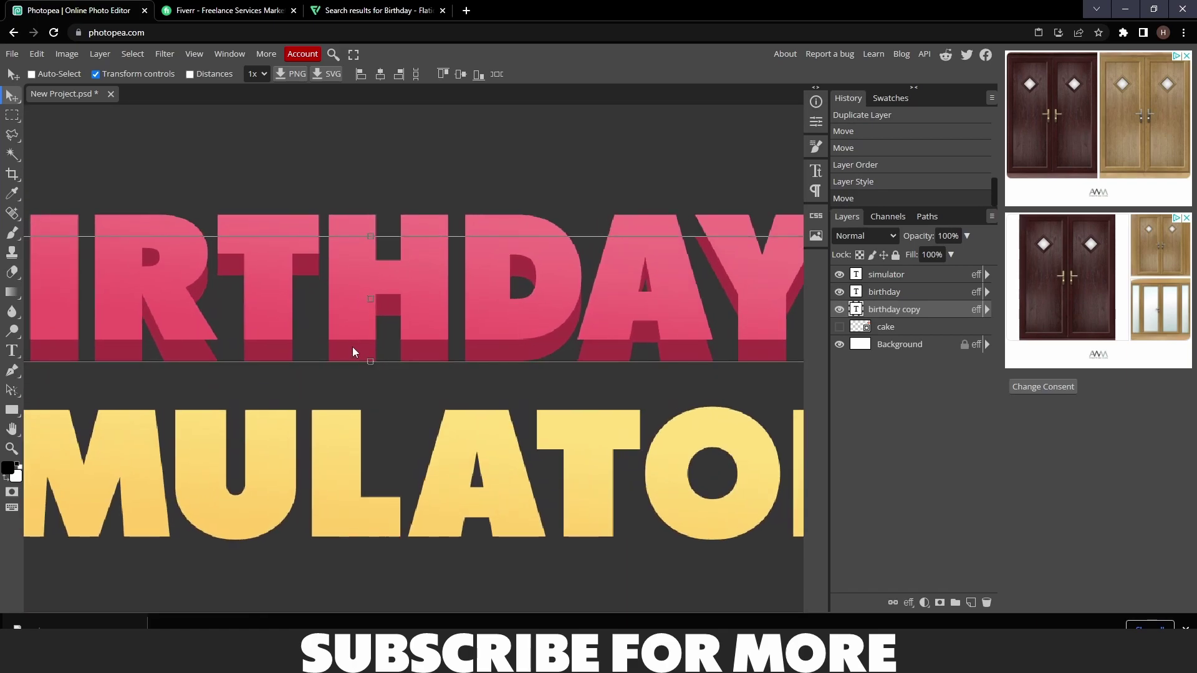
pyautogui.moveTo(353, 348); pyautogui.dragTo(354, 343)
# Select the triangular gap between the R's slanted leg and its dark red depth with the Polygonal Lasso
pyautogui.press('ctrl')
pyautogui.hscroll(-5, 321, 369)
pyautogui.click(15, 143)
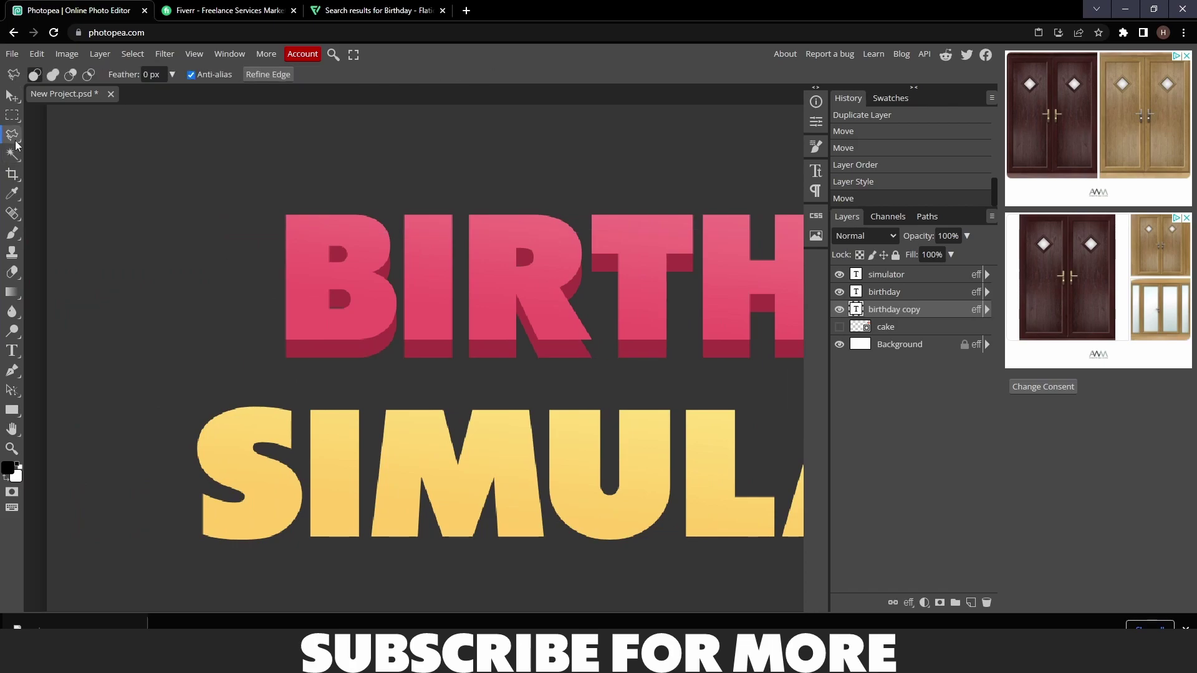
pyautogui.rightClick(13, 142)
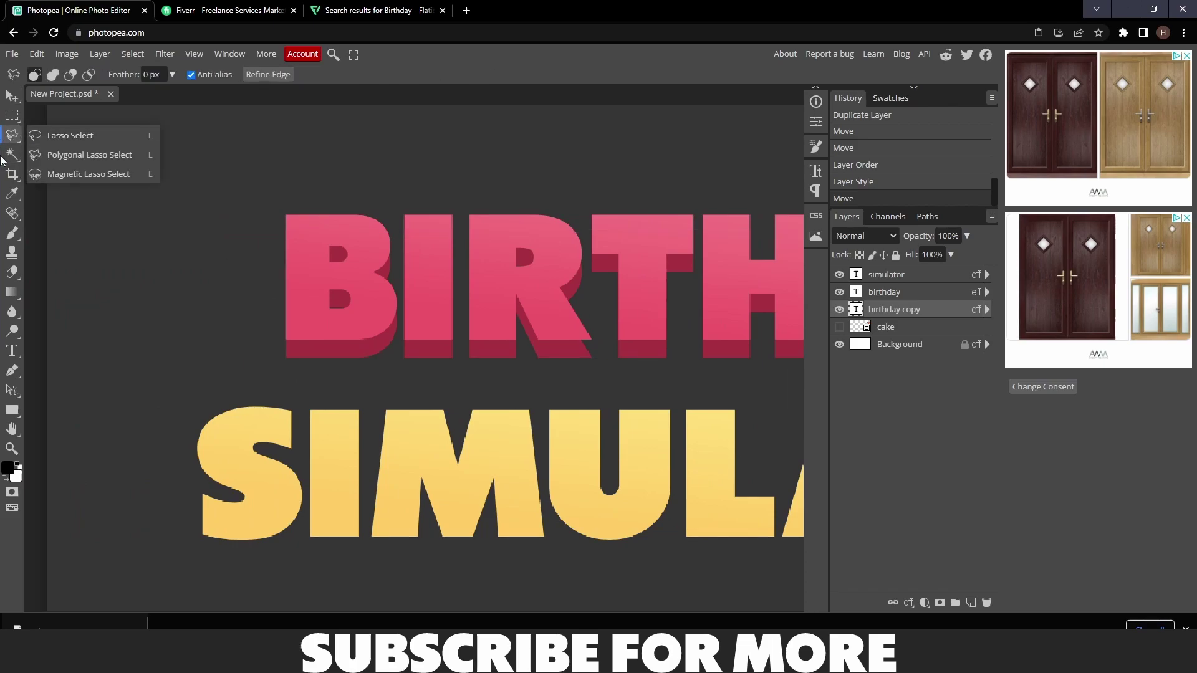
pyautogui.click(73, 156)
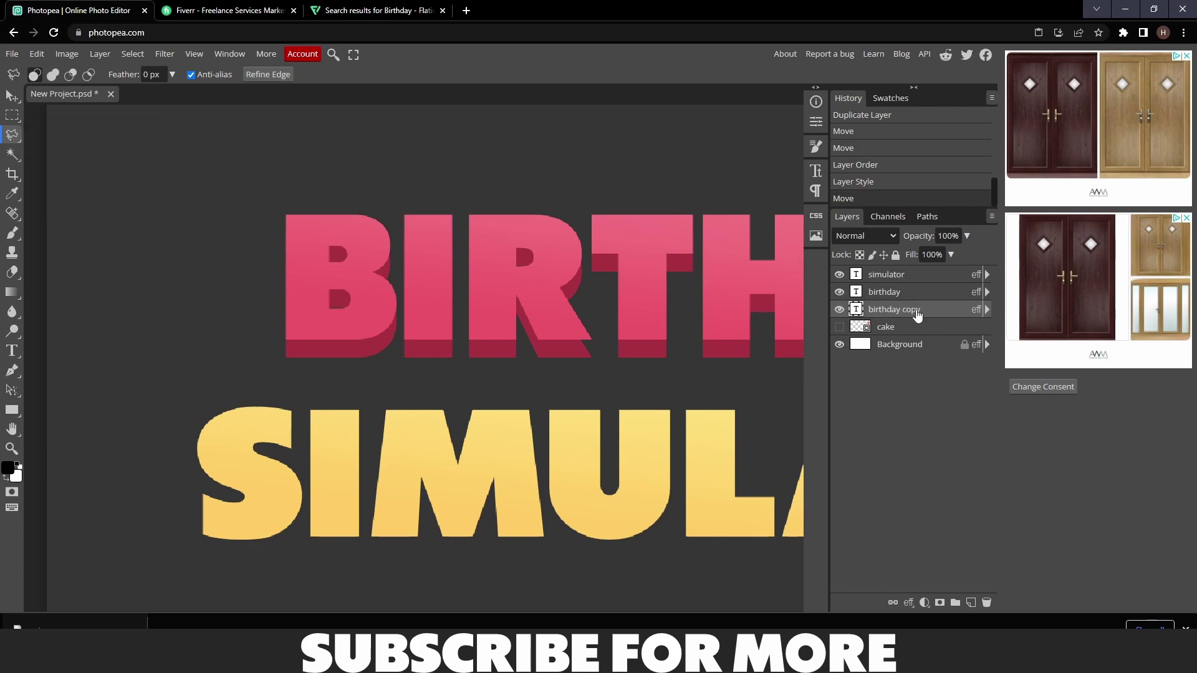
pyautogui.scroll(6, 437, 349)
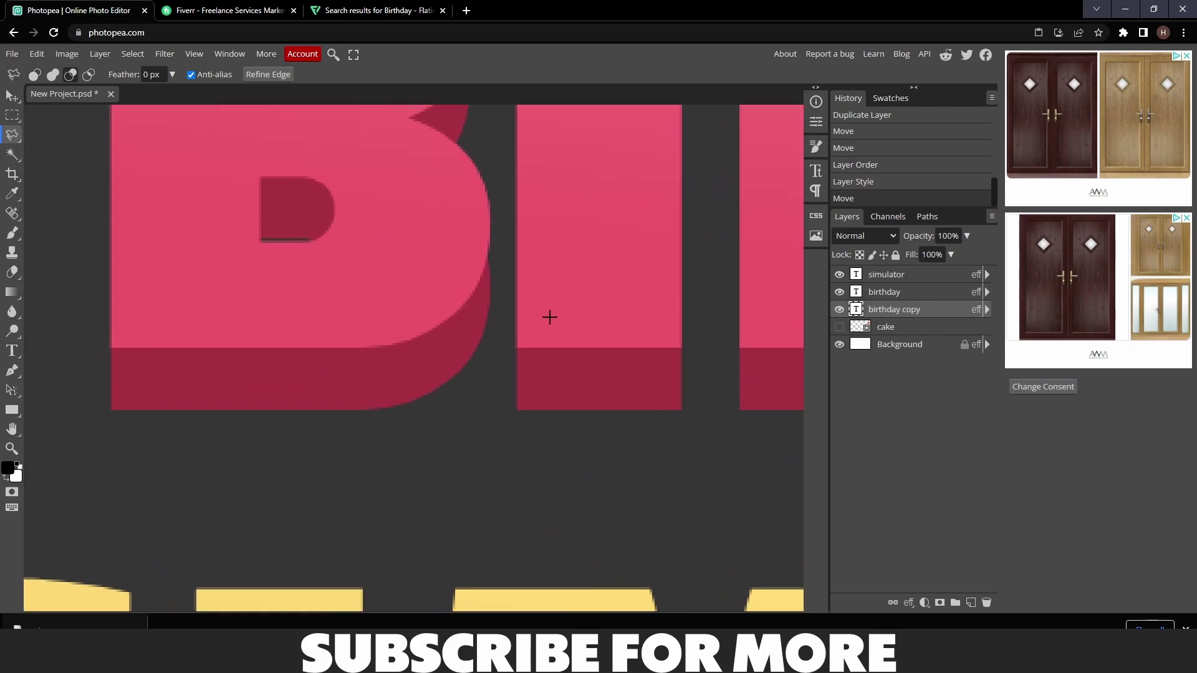
pyautogui.hscroll(10, 737, 455)
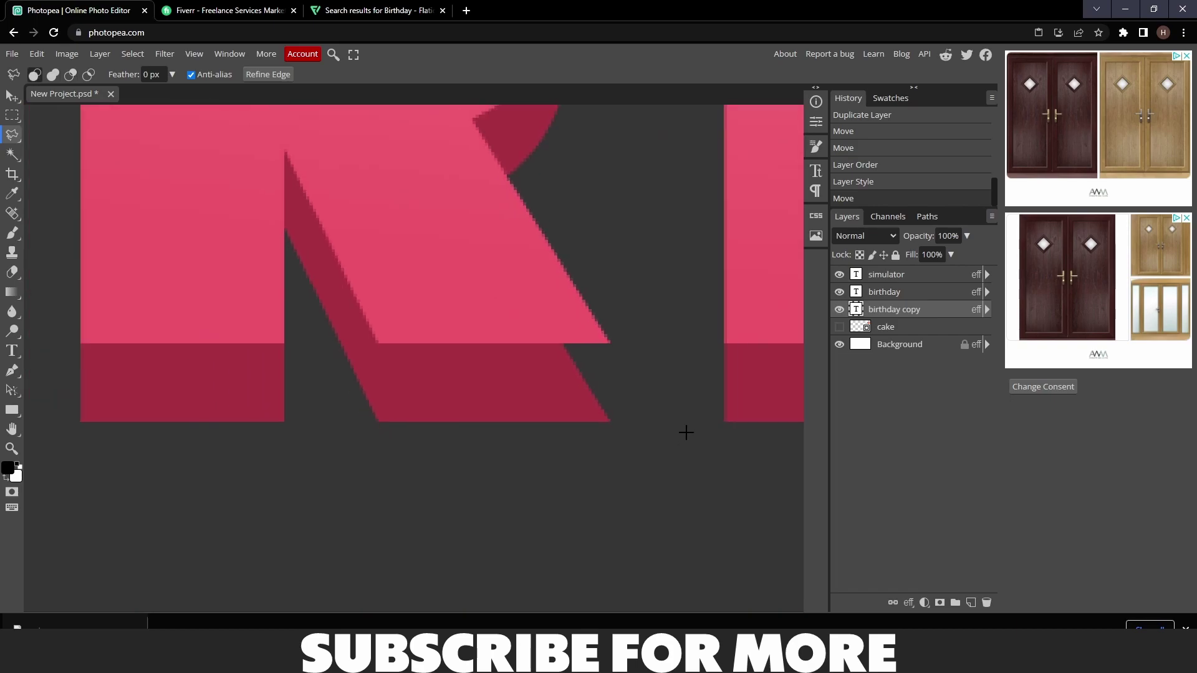
pyautogui.hscroll(5, 694, 433)
pyautogui.scroll(4, 712, 448)
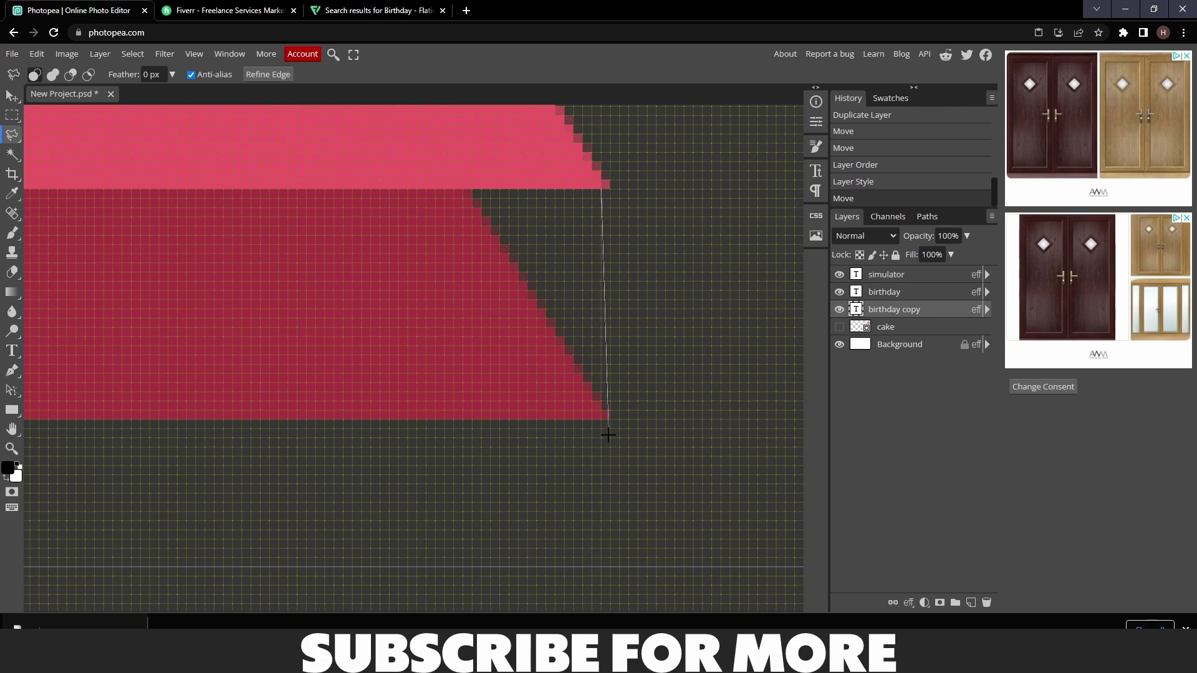
pyautogui.click(606, 420)
pyautogui.click(377, 167)
pyautogui.doubleClick(600, 188)
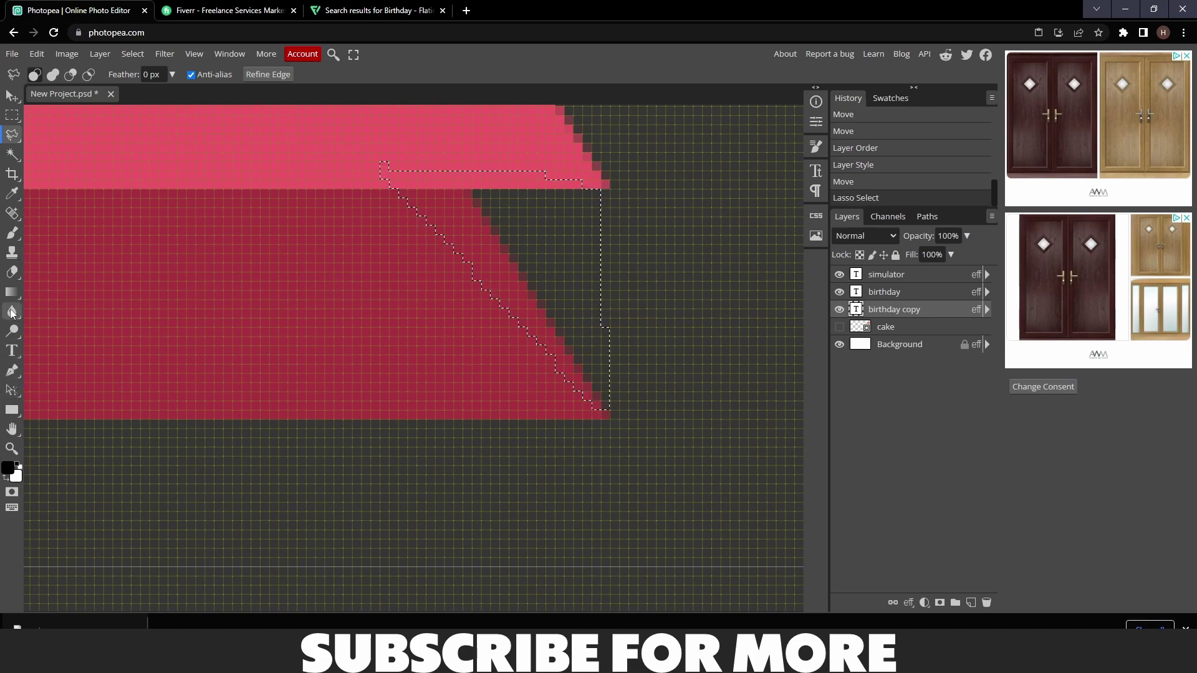
# Set the brush's foreground colour to the dark red a83242 sampled from the letters' depth
pyautogui.press('b')
pyautogui.click(8, 468)
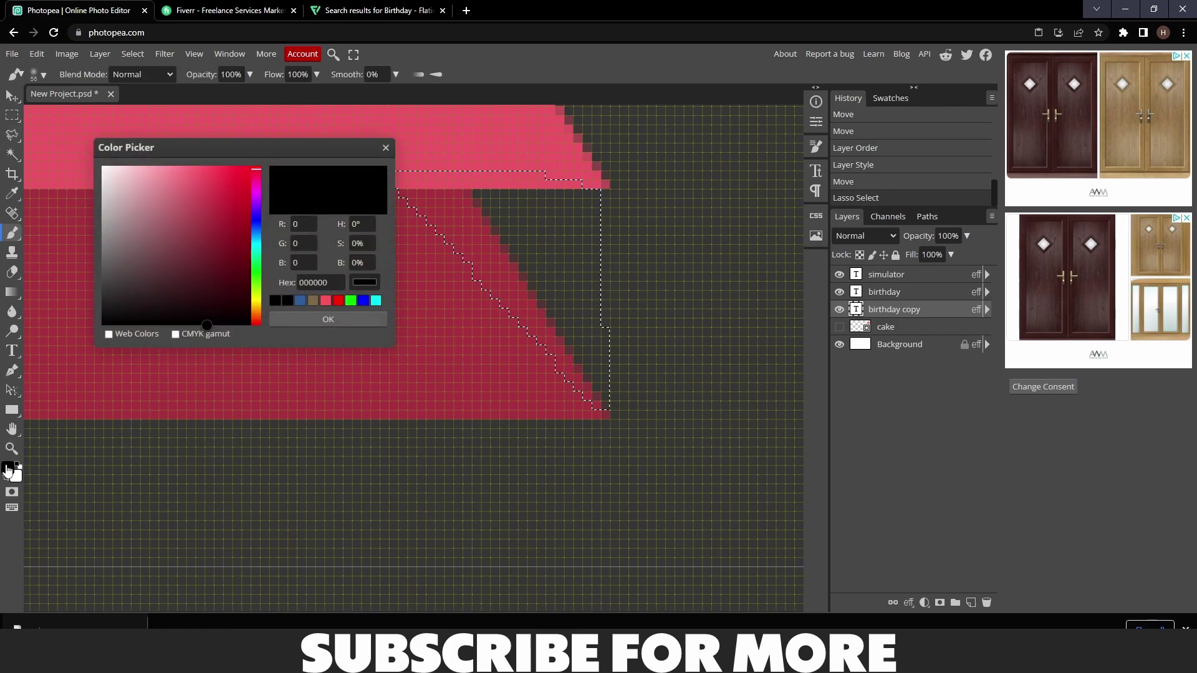
pyautogui.click(325, 320)
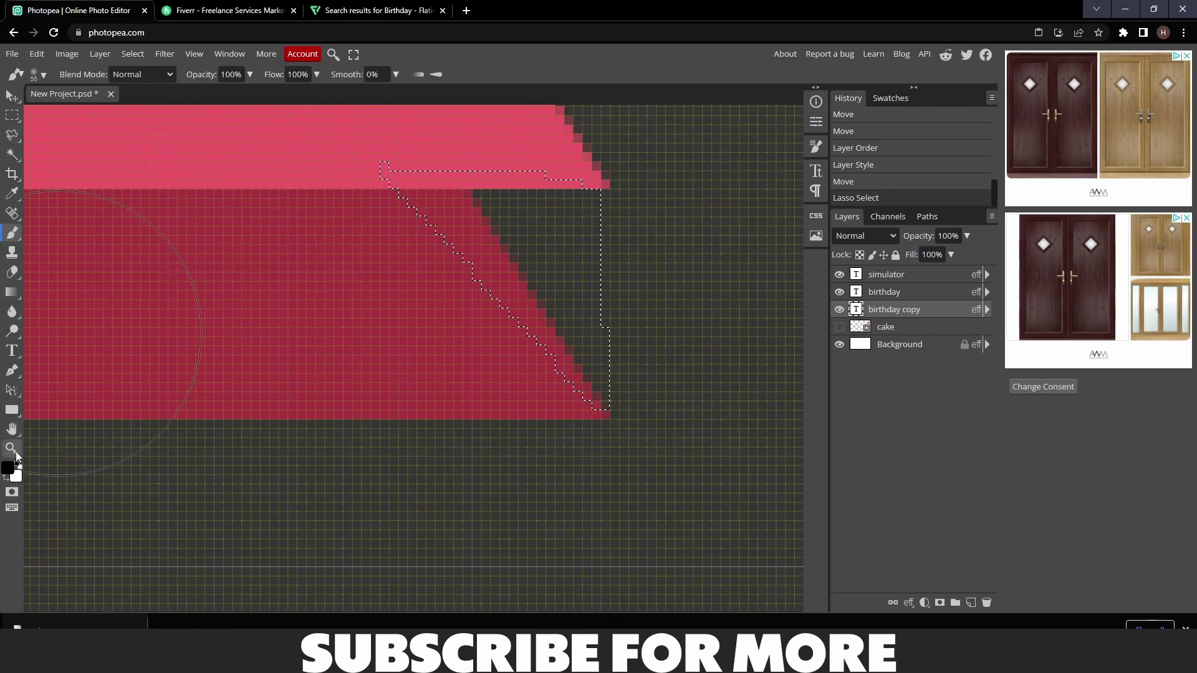
pyautogui.click(8, 474)
pyautogui.click(345, 387)
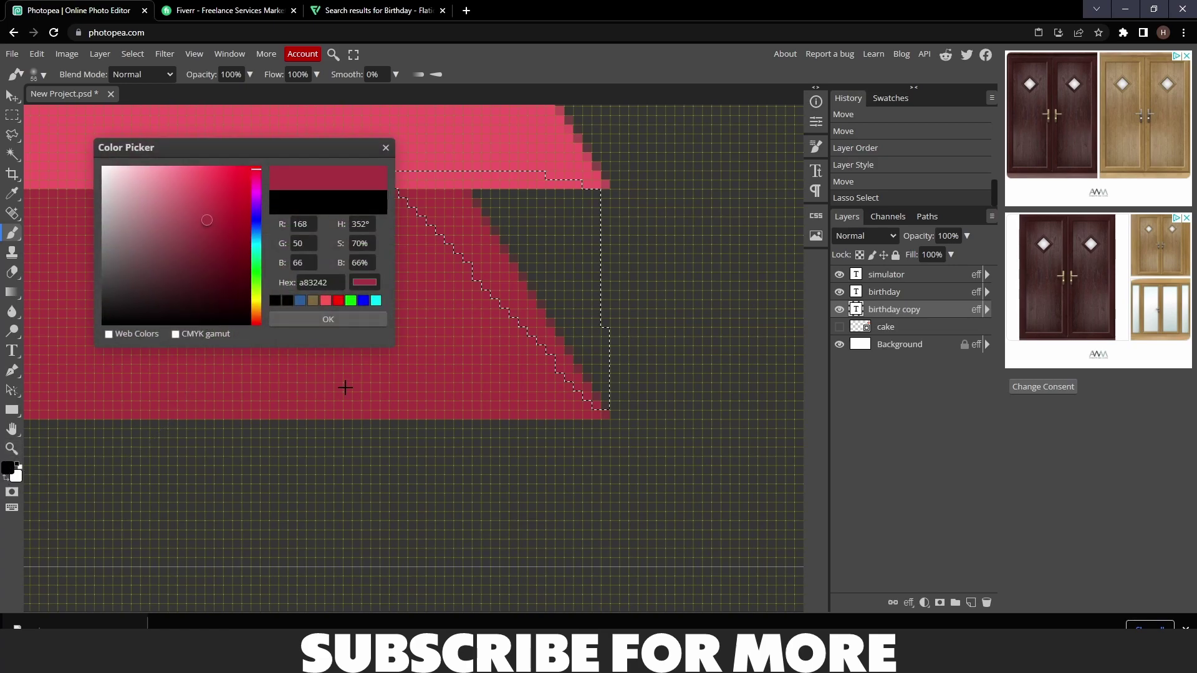
pyautogui.click(336, 326)
# Rasterize the birthday copy layer and fill the selected gap beside the R's leg with dark red using a smaller brush
pyautogui.click(39, 74)
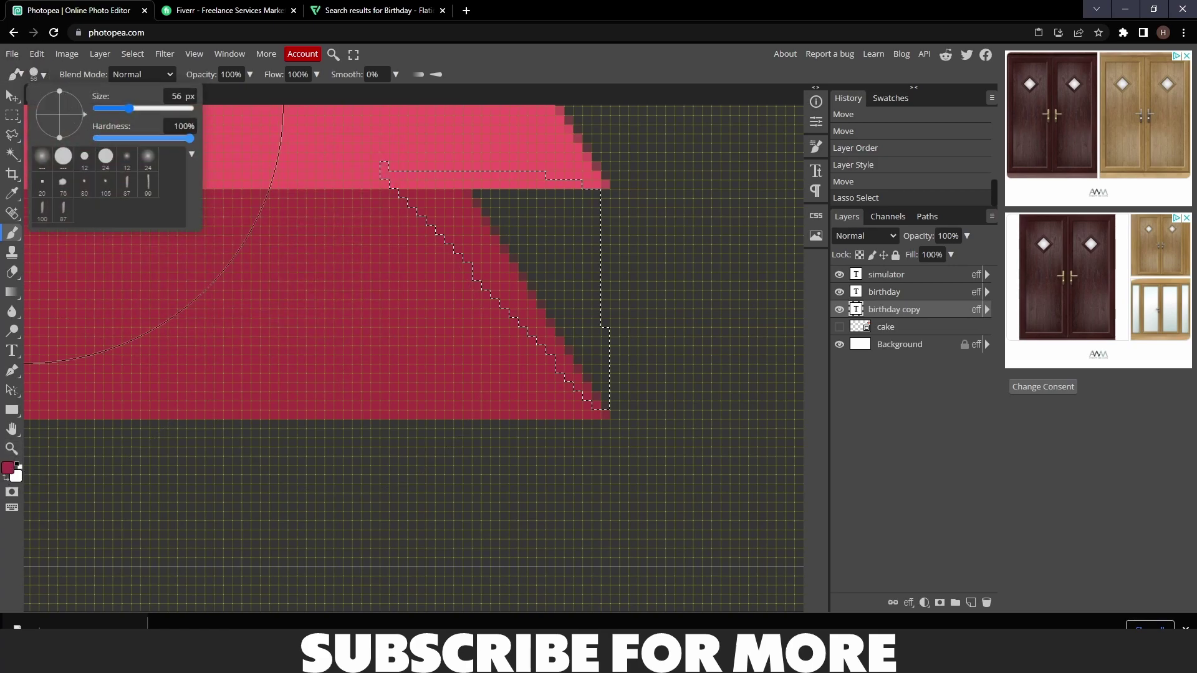
pyautogui.click(651, 231)
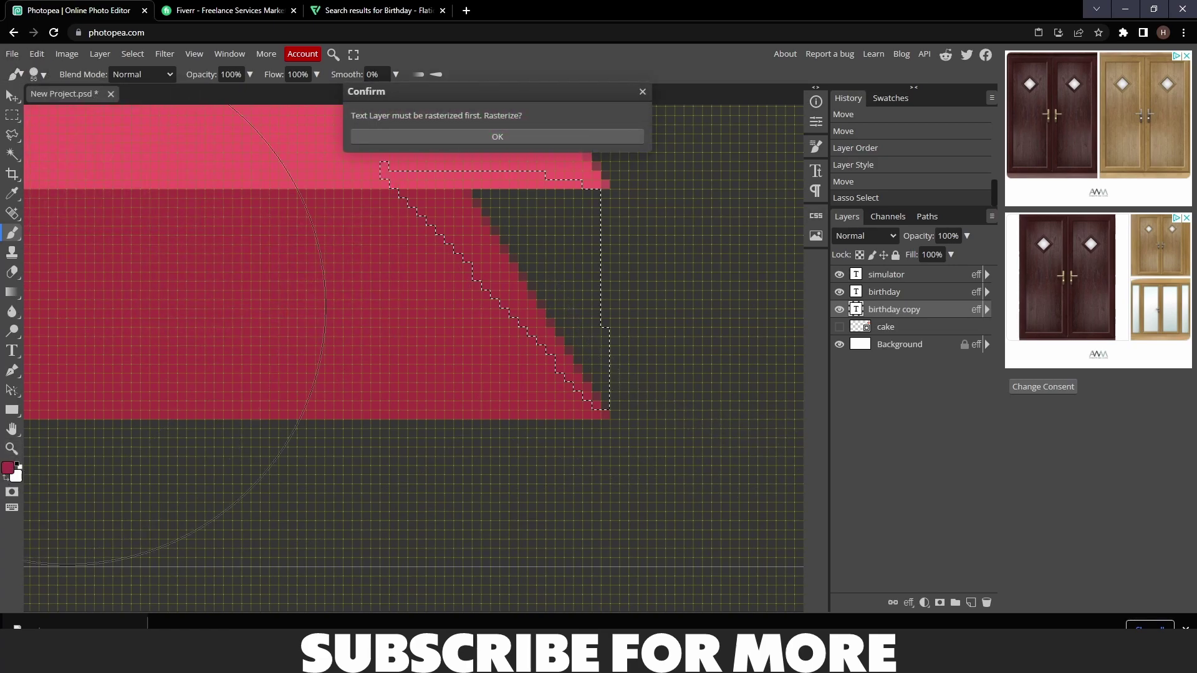
pyautogui.click(489, 139)
pyautogui.click(35, 74)
pyautogui.click(120, 110)
pyautogui.moveTo(534, 256)
pyautogui.mouseDown()
pyautogui.moveTo(462, 264)
pyautogui.moveTo(543, 378)
pyautogui.mouseUp()
pyautogui.scroll(-5, 743, 466)
pyautogui.scroll(-3, 744, 465)
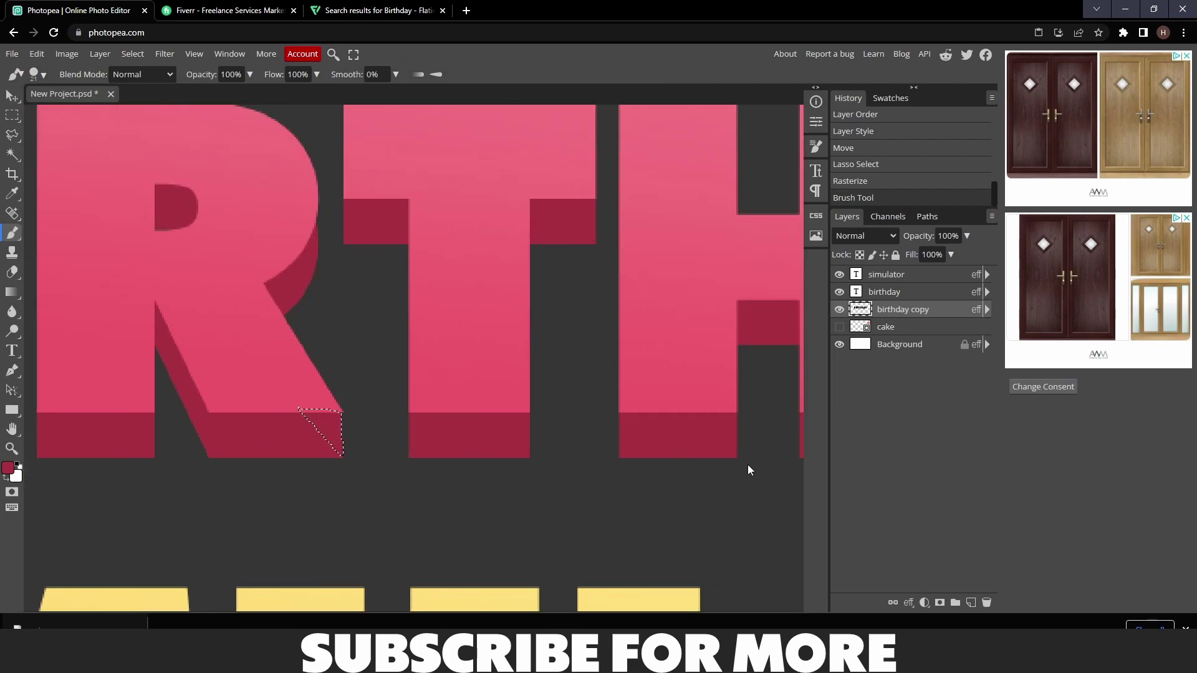
# Select the outer edge of the R's bowl with the lasso and paint the gap to its depth dark red
pyautogui.press('l')
pyautogui.scroll(5, 353, 342)
pyautogui.scroll(-1, 335, 508)
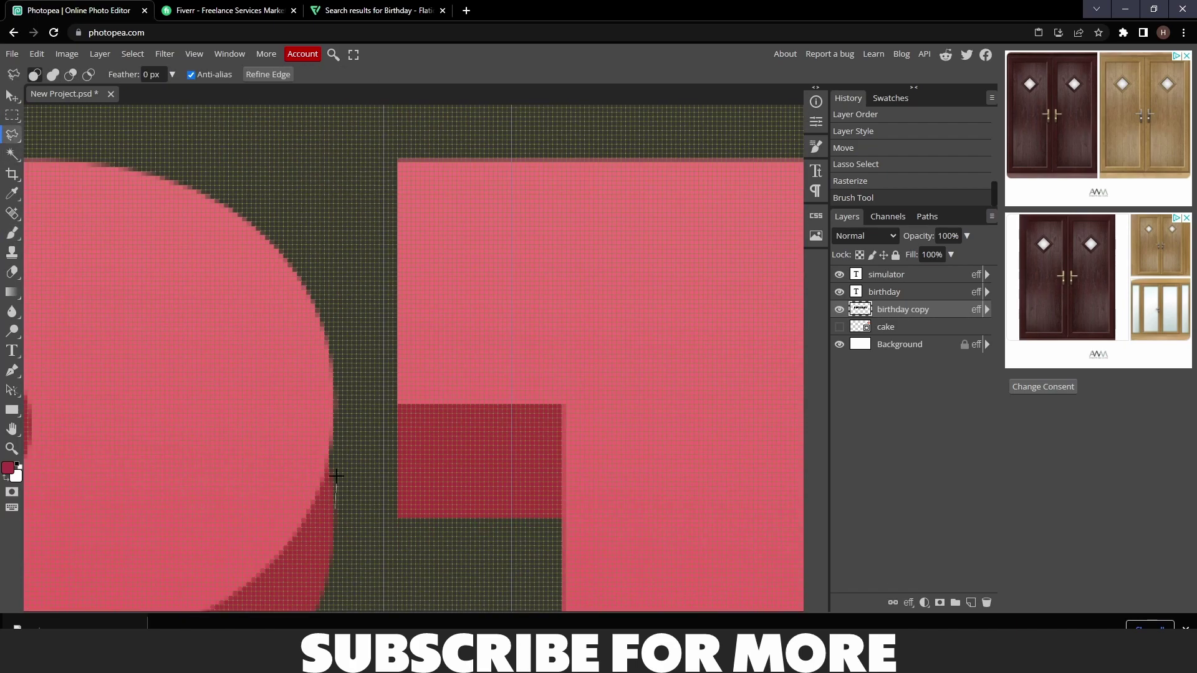
pyautogui.moveTo(281, 334); pyautogui.dragTo(306, 523)
pyautogui.press('b')
pyautogui.moveTo(262, 458); pyautogui.dragTo(337, 467)
pyautogui.scroll(-6, 533, 541)
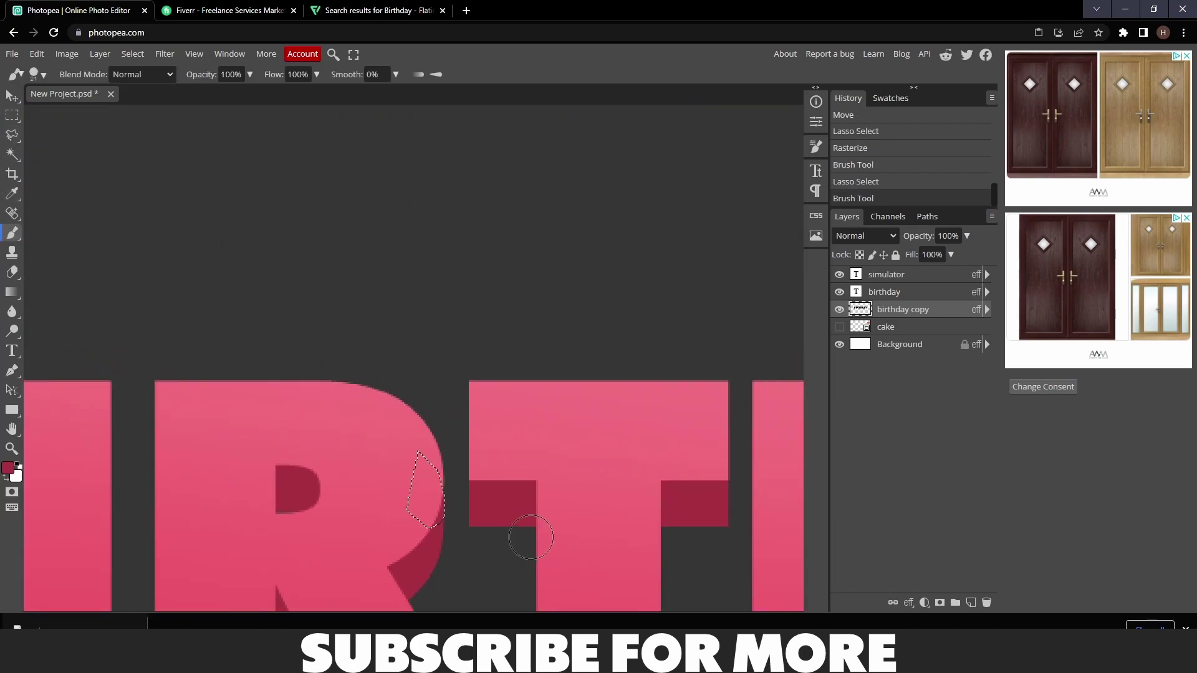
# Lasso the gap beside the left foot of the A in birthday and brush it dark red
pyautogui.scroll(-1, 531, 538)
pyautogui.hscroll(-4, 531, 538)
pyautogui.hscroll(7, 531, 537)
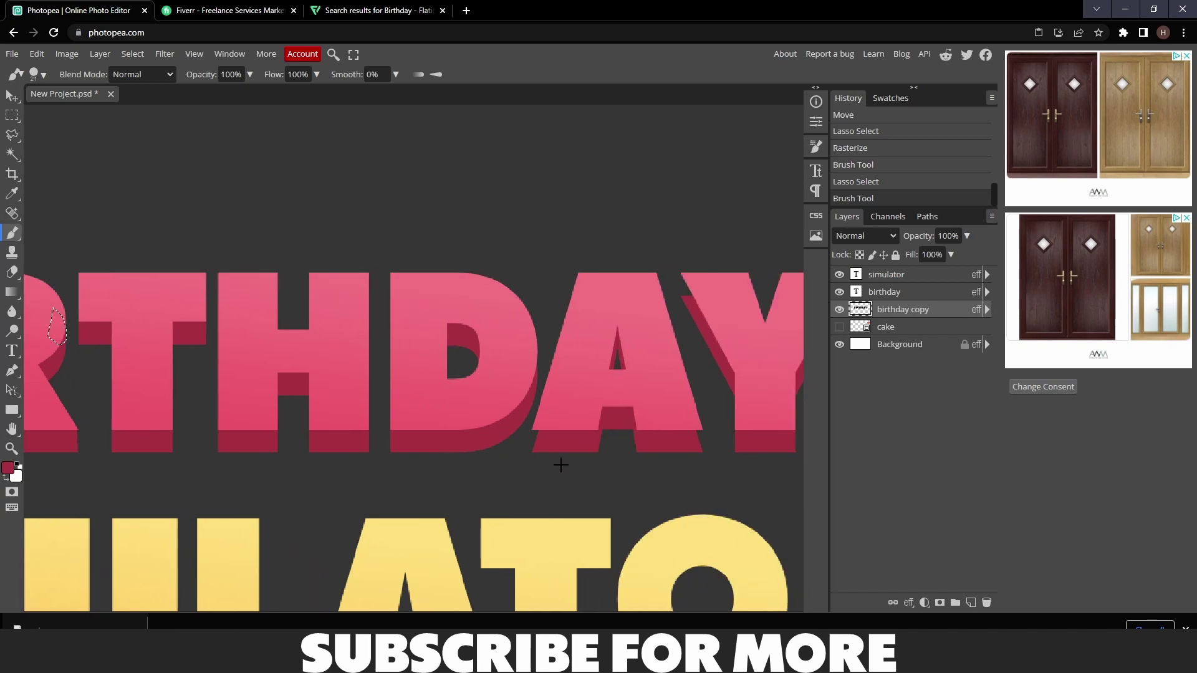
pyautogui.scroll(7, 549, 446)
pyautogui.press('l')
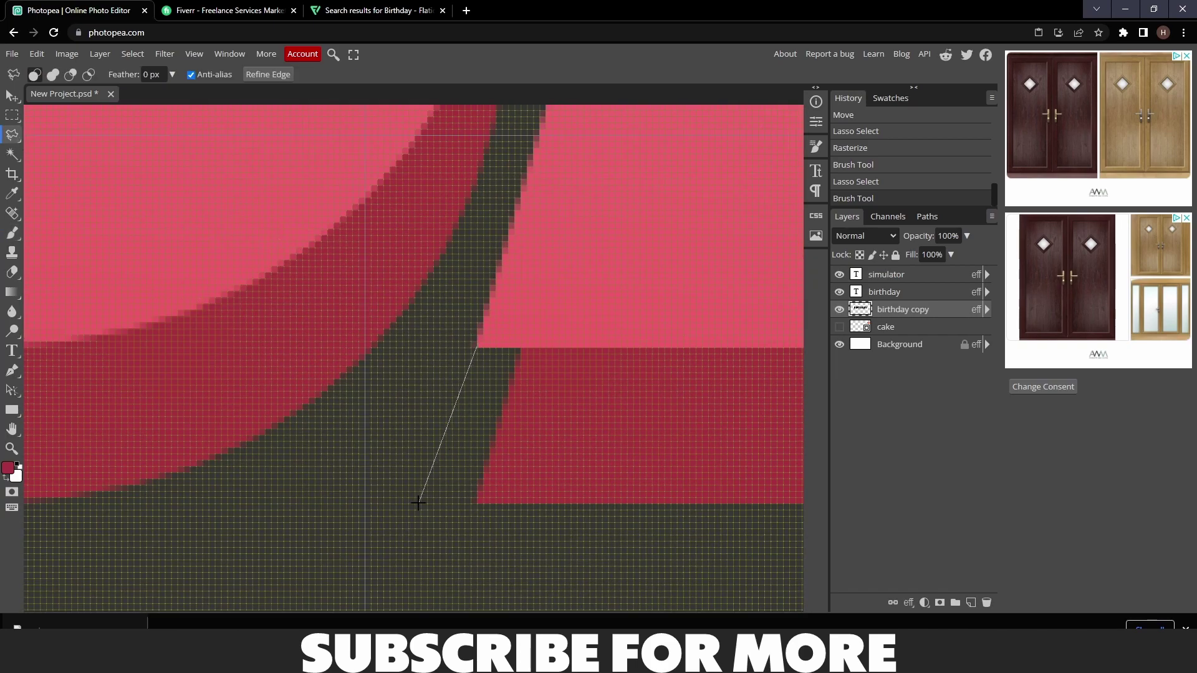
pyautogui.click(476, 347)
pyautogui.click(12, 233)
pyautogui.moveTo(449, 476); pyautogui.dragTo(508, 380)
pyautogui.moveTo(471, 381); pyautogui.dragTo(436, 437)
# Lasso the triangular gap beside the A's right foot and fill it with dark red to extend the depth
pyautogui.hscroll(15, 491, 479)
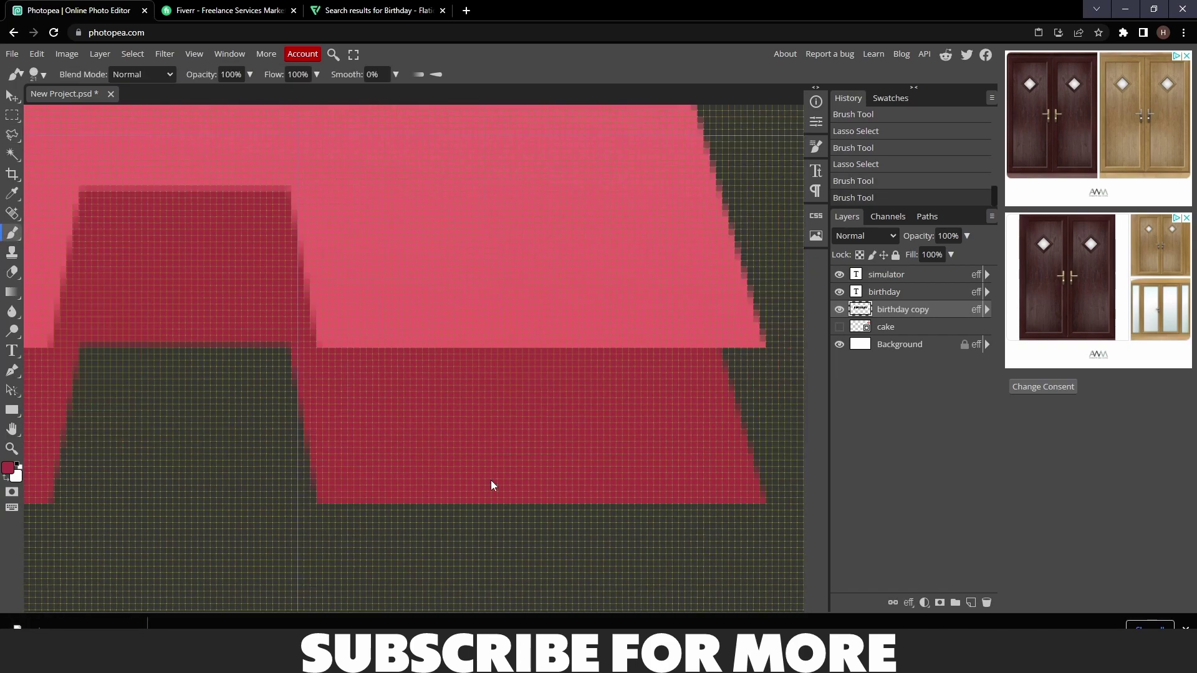
pyautogui.click(12, 134)
pyautogui.click(579, 347)
pyautogui.click(579, 506)
pyautogui.click(375, 405)
pyautogui.click(482, 308)
pyautogui.click(573, 344)
pyautogui.press('b')
pyautogui.scroll(-5, 604, 477)
pyautogui.scroll(-2, 604, 477)
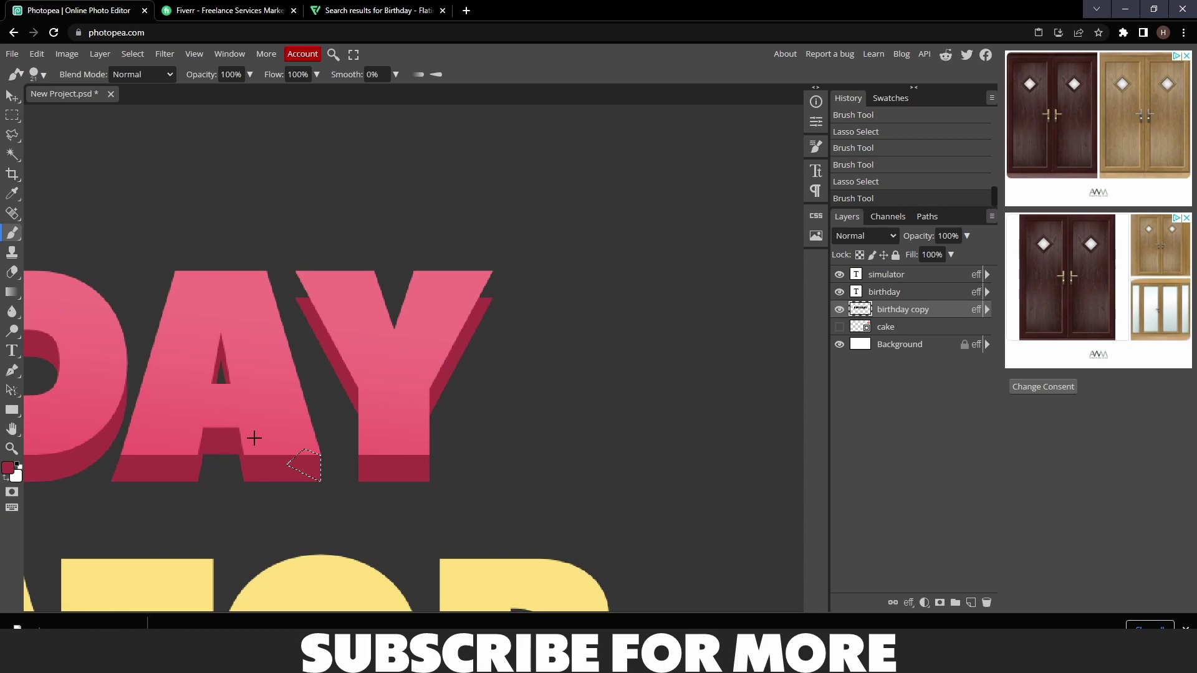
# Select the excess dark red along the A's left foot and erase it for a clean slanted edge
pyautogui.scroll(-3, 574, 454)
pyautogui.scroll(10, 521, 440)
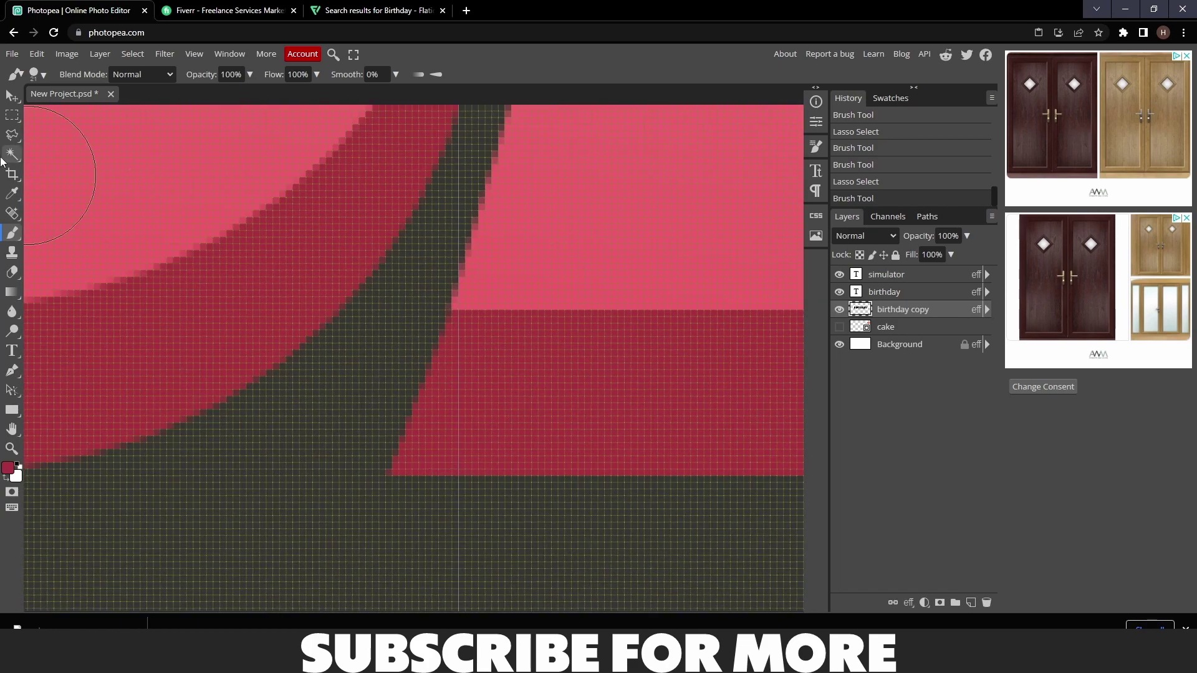
pyautogui.click(12, 134)
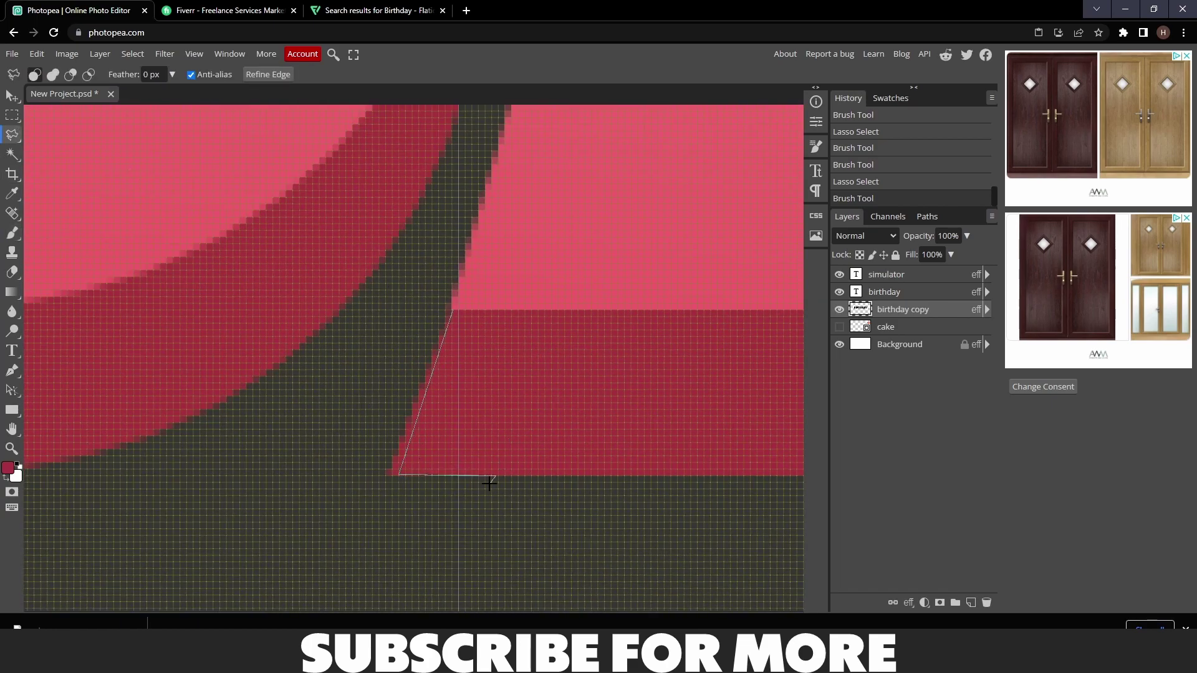
pyautogui.doubleClick(448, 297)
pyautogui.click(11, 272)
pyautogui.moveTo(402, 465); pyautogui.dragTo(446, 355)
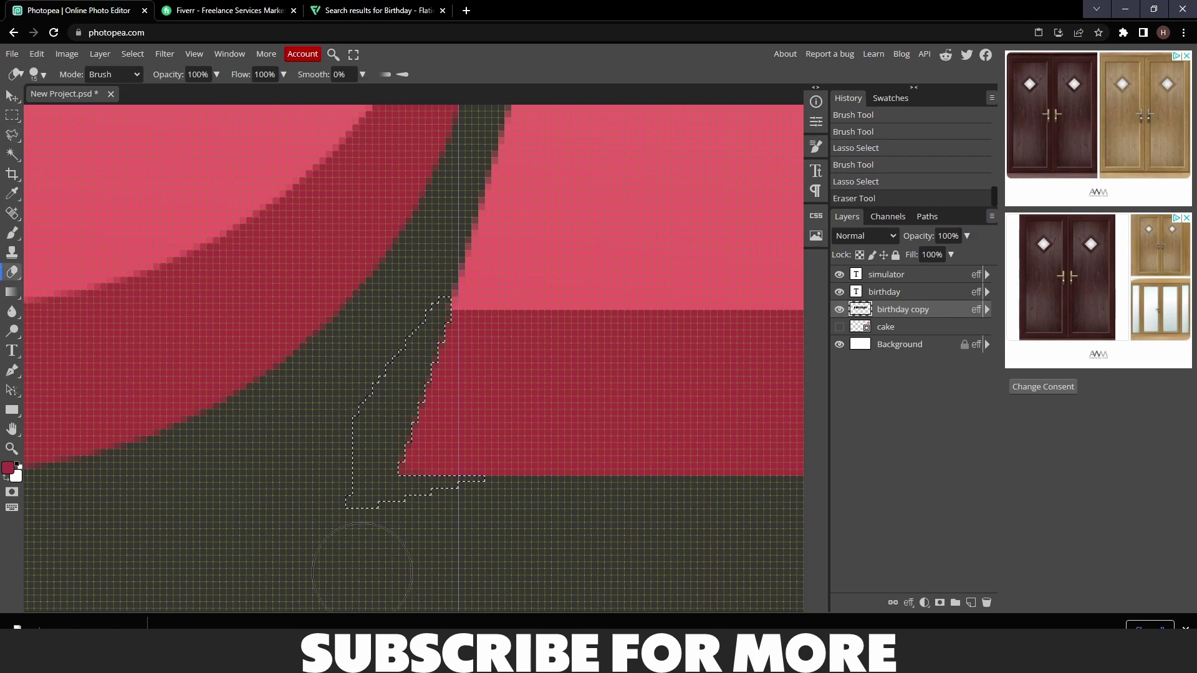
# Select the triangular gap beneath the Y's upper-left corner and paint it dark red
pyautogui.scroll(-5, 542, 530)
pyautogui.click(12, 134)
pyautogui.scroll(3, 262, 347)
pyautogui.click(269, 481)
pyautogui.click(160, 464)
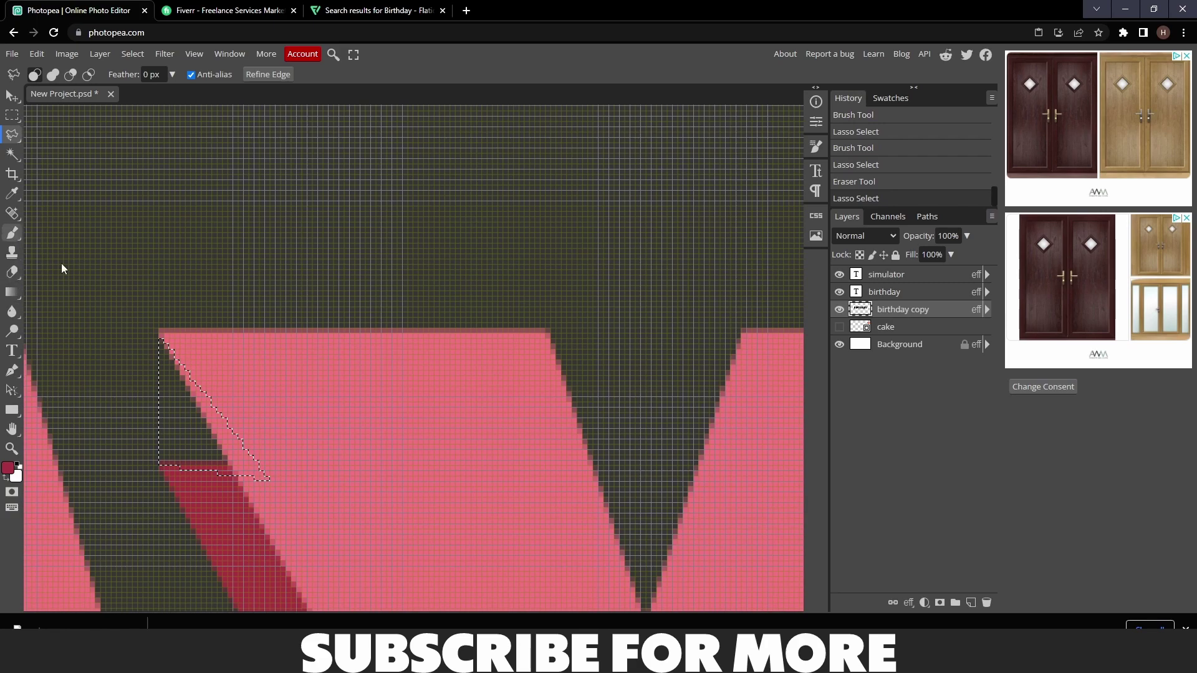
pyautogui.click(12, 233)
pyautogui.moveTo(177, 374); pyautogui.dragTo(225, 461)
# Outline the dark red depth along the Y's right arm with the lasso and erase it from the birthday copy layer
pyautogui.scroll(-4, 513, 388)
pyautogui.scroll(3, 608, 413)
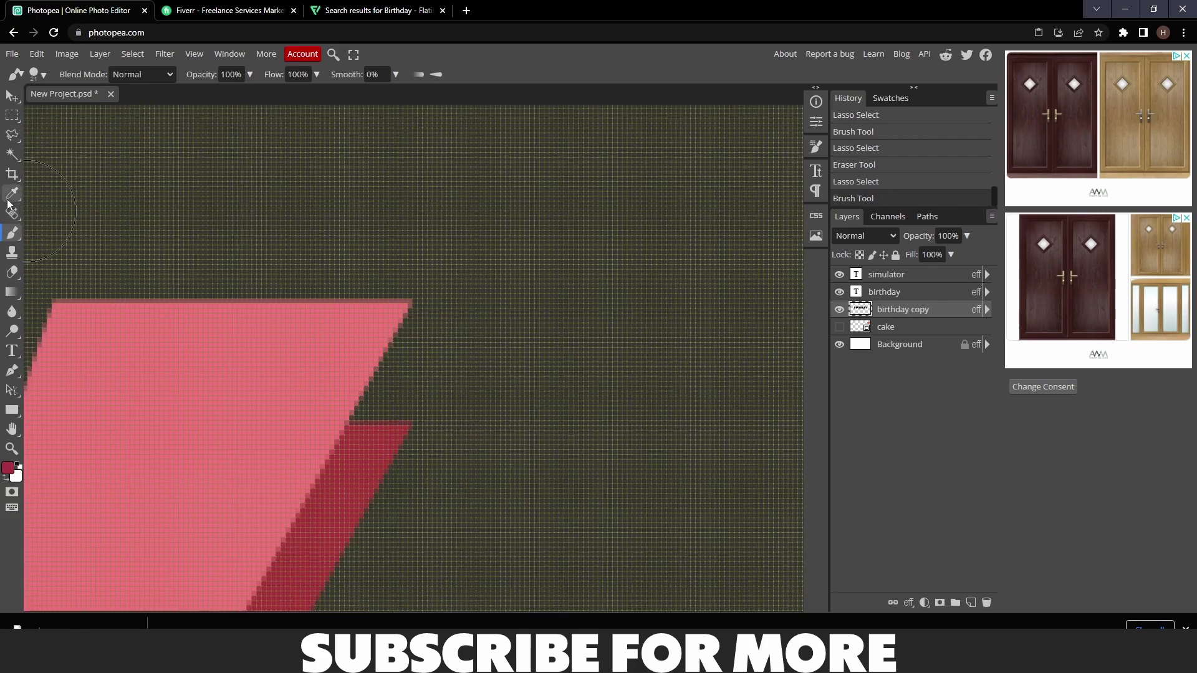
pyautogui.click(11, 138)
pyautogui.click(376, 363)
pyautogui.scroll(-5, 368, 368)
pyautogui.scroll(-2, 181, 406)
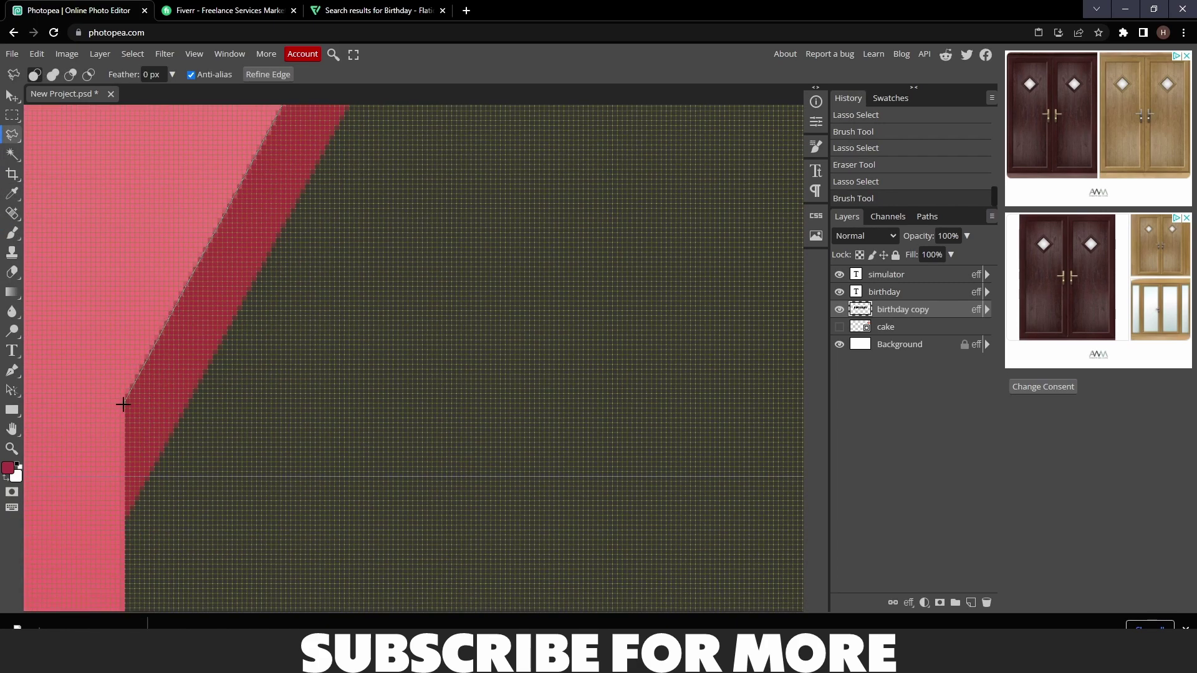
pyautogui.click(125, 519)
pyautogui.click(313, 518)
pyautogui.scroll(5, 477, 455)
pyautogui.click(510, 442)
pyautogui.doubleClick(380, 421)
pyautogui.click(14, 272)
pyautogui.scroll(-8, 275, 530)
pyautogui.moveTo(253, 274)
pyautogui.mouseDown()
pyautogui.moveTo(179, 353)
pyautogui.moveTo(149, 480)
pyautogui.mouseUp()
pyautogui.scroll(2, 268, 312)
pyautogui.moveTo(349, 169)
pyautogui.mouseDown()
pyautogui.moveTo(316, 253)
pyautogui.moveTo(349, 249)
pyautogui.mouseUp()
pyautogui.scroll(-5, 491, 355)
pyautogui.scroll(-3, 535, 369)
pyautogui.scroll(3, 535, 369)
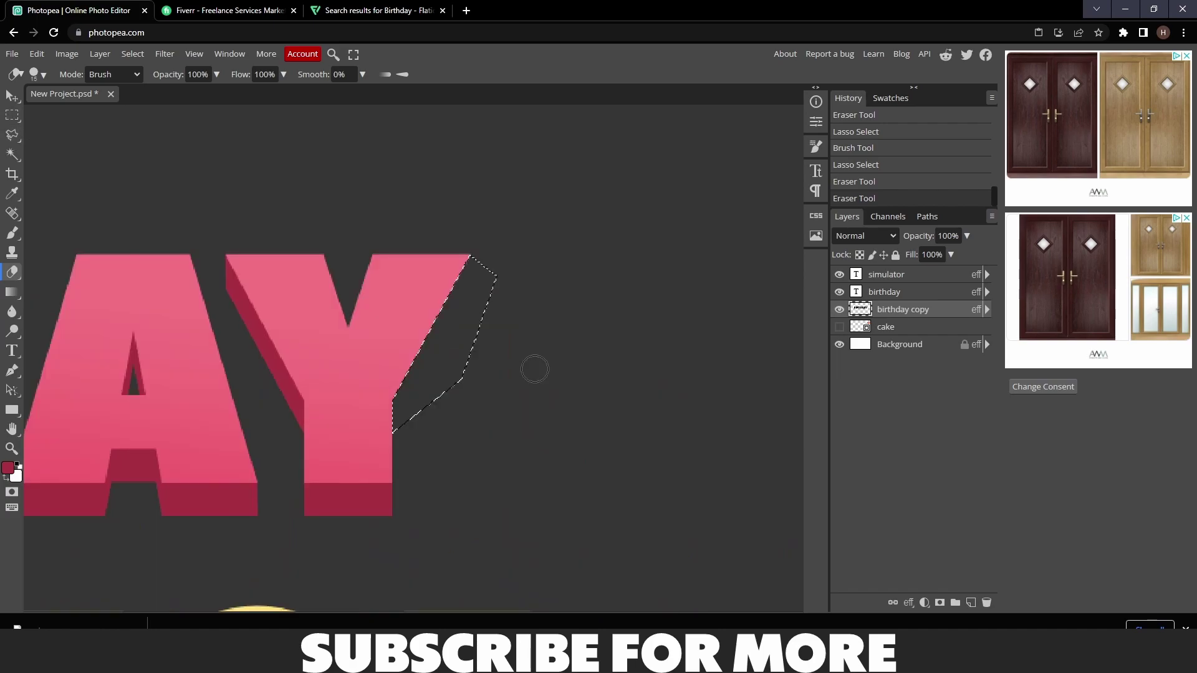
# Clear the selection beside the Y's right arm
pyautogui.hscroll(-3, 535, 369)
pyautogui.hscroll(-2, 535, 369)
pyautogui.scroll(-4, 534, 369)
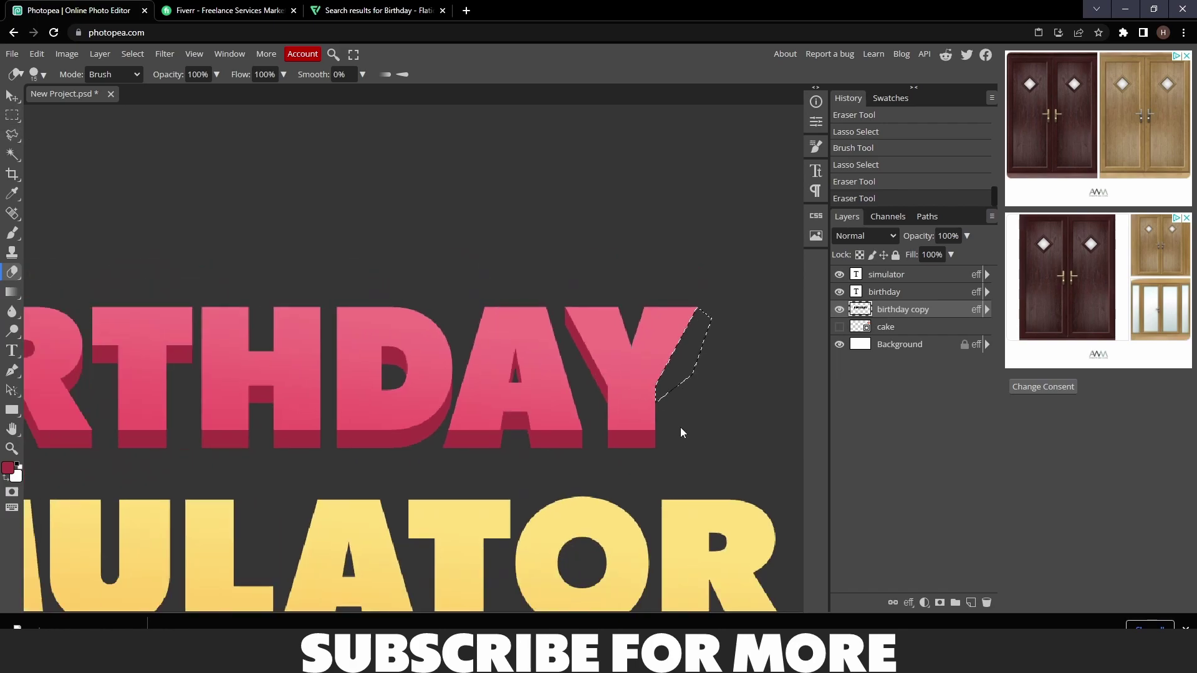
pyautogui.click(12, 135)
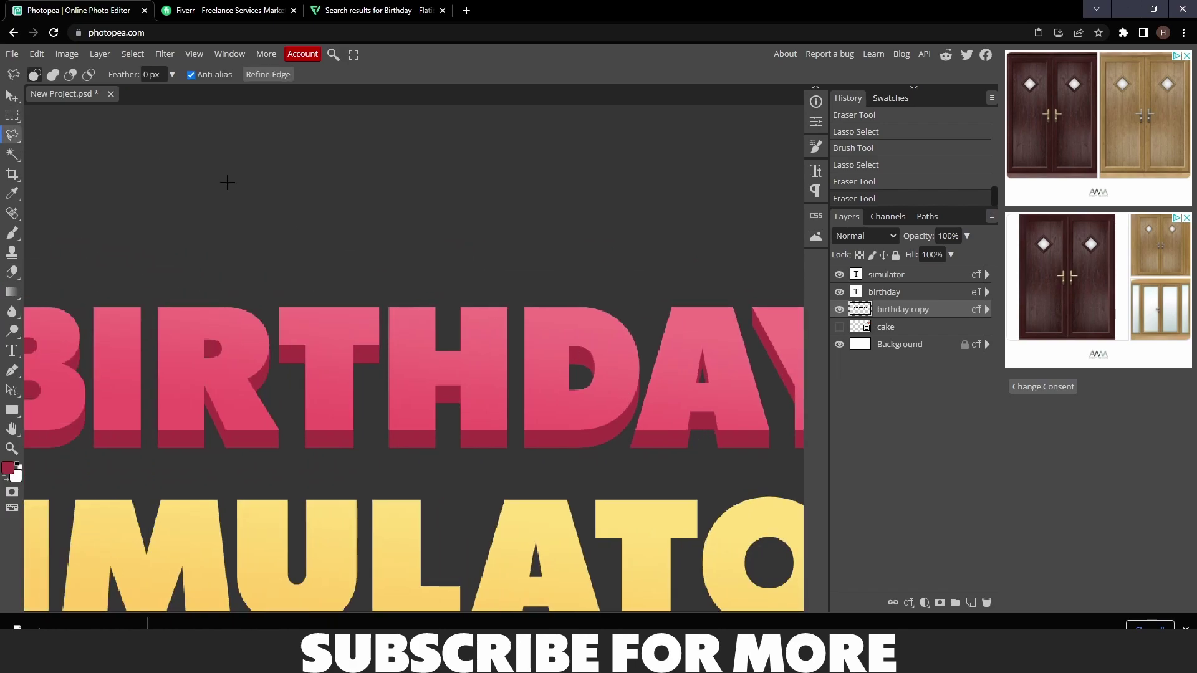
pyautogui.click(227, 182)
pyautogui.scroll(-3, 465, 267)
pyautogui.hscroll(2, 500, 278)
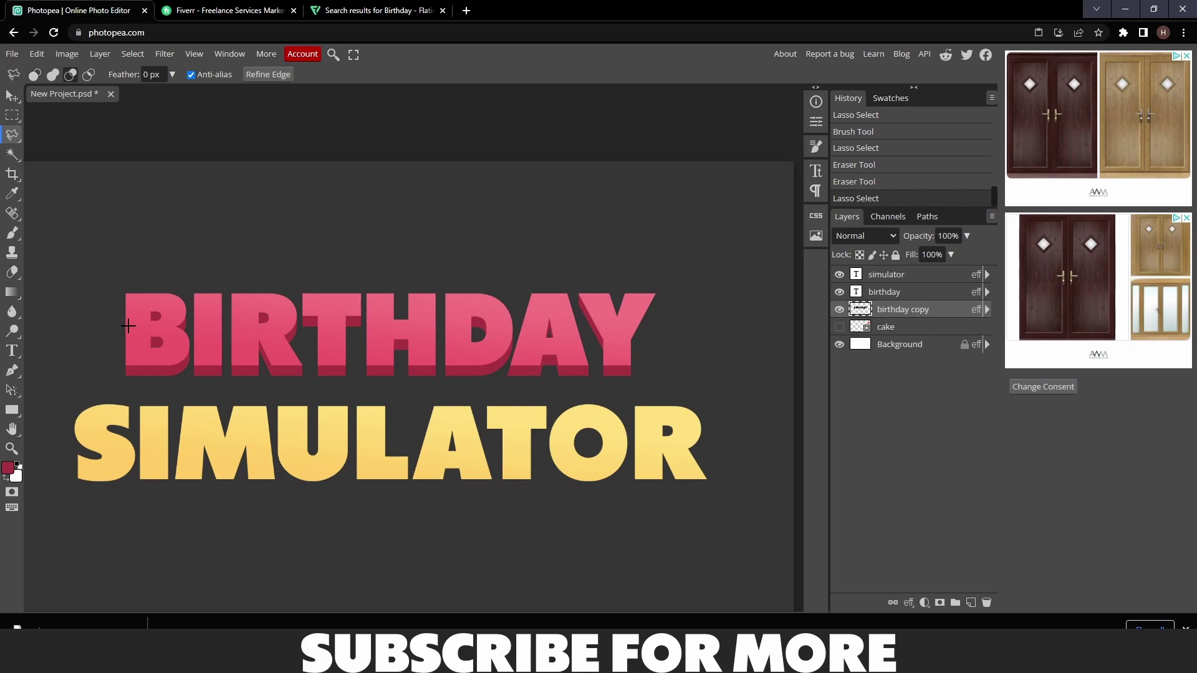
# Lasso the narrow gap at the outer edge of the B's upper bowl and paint it dark red
pyautogui.scroll(10, 128, 326)
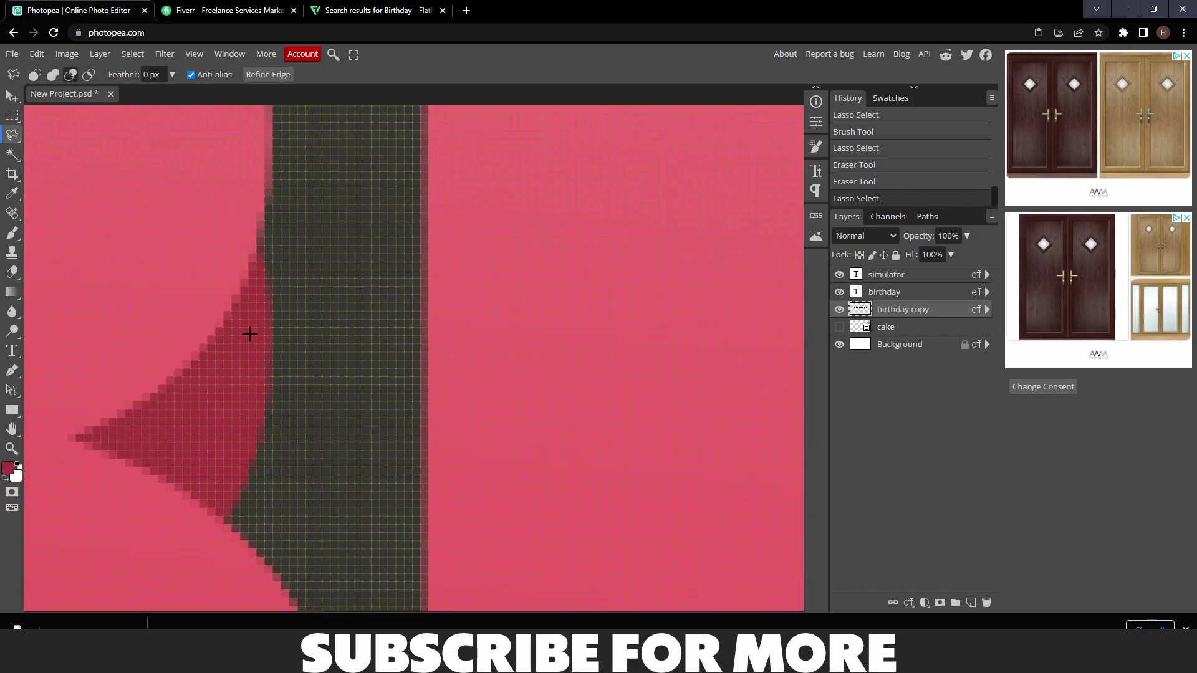
pyautogui.scroll(2, 282, 322)
pyautogui.scroll(4, 285, 299)
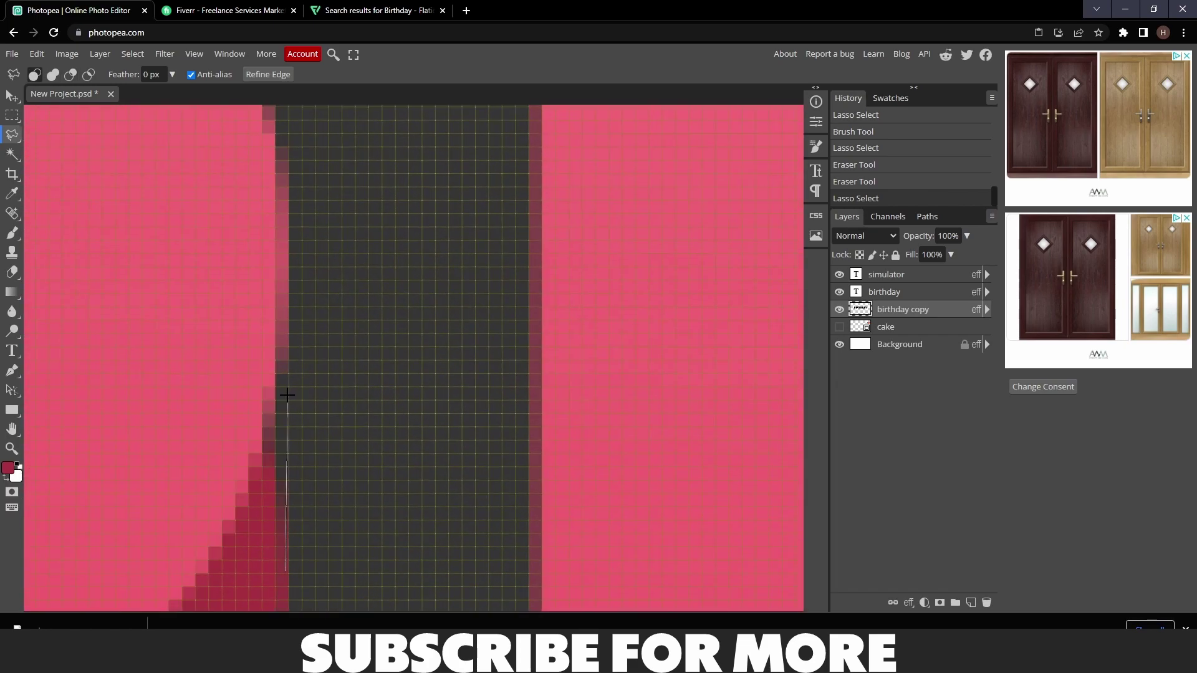
pyautogui.scroll(3, 286, 393)
pyautogui.click(138, 216)
pyautogui.scroll(-5, 162, 312)
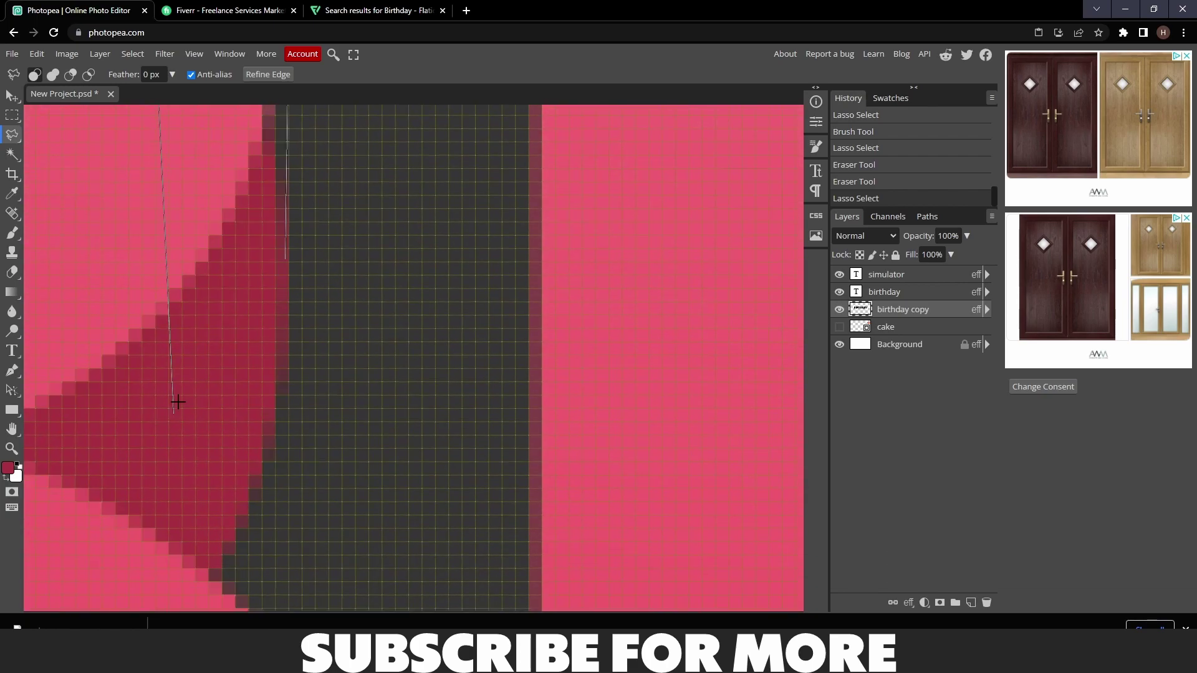
pyautogui.doubleClick(272, 266)
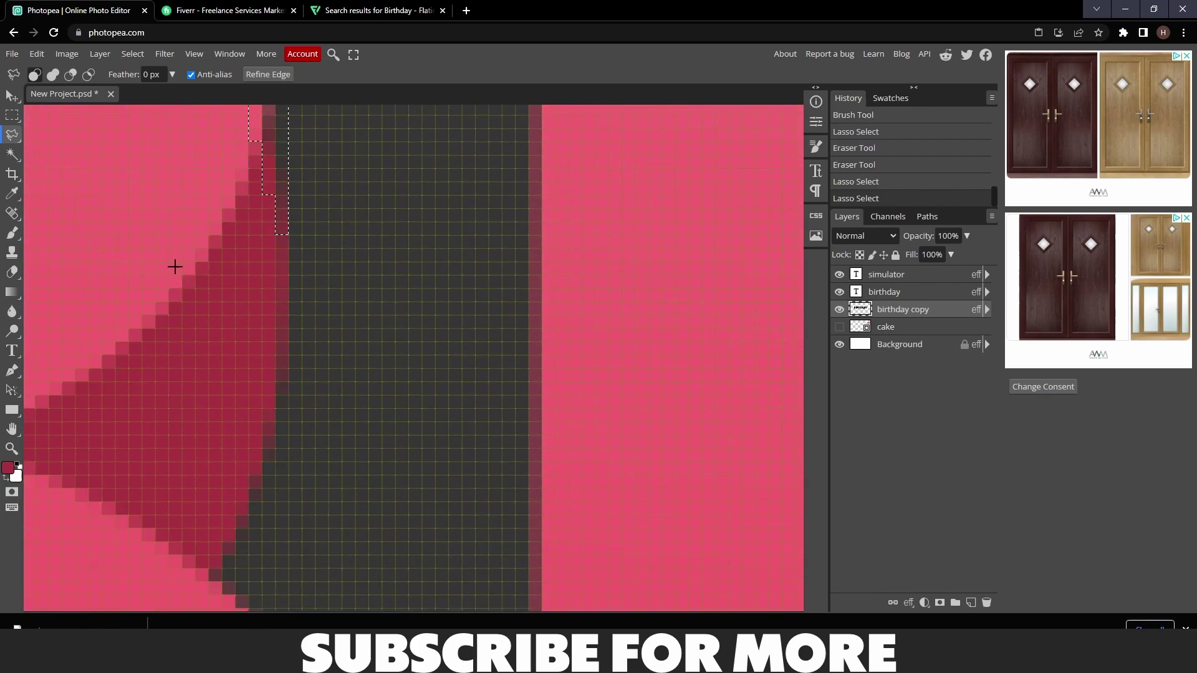
pyautogui.click(14, 233)
pyautogui.scroll(6, 299, 502)
pyautogui.moveTo(291, 554)
pyautogui.mouseDown()
pyautogui.moveTo(256, 265)
pyautogui.moveTo(293, 480)
pyautogui.mouseUp()
pyautogui.scroll(-4, 325, 390)
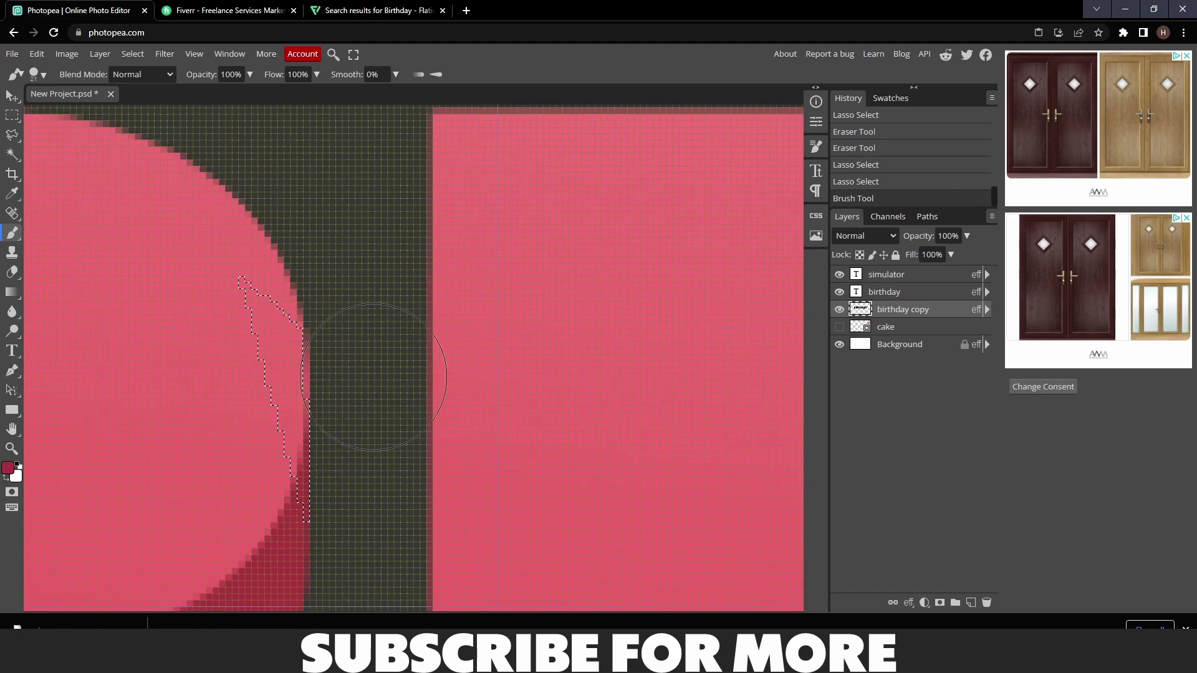
# Try to copy the simulator text layer
pyautogui.scroll(-6, 386, 390)
pyautogui.scroll(-9, 394, 401)
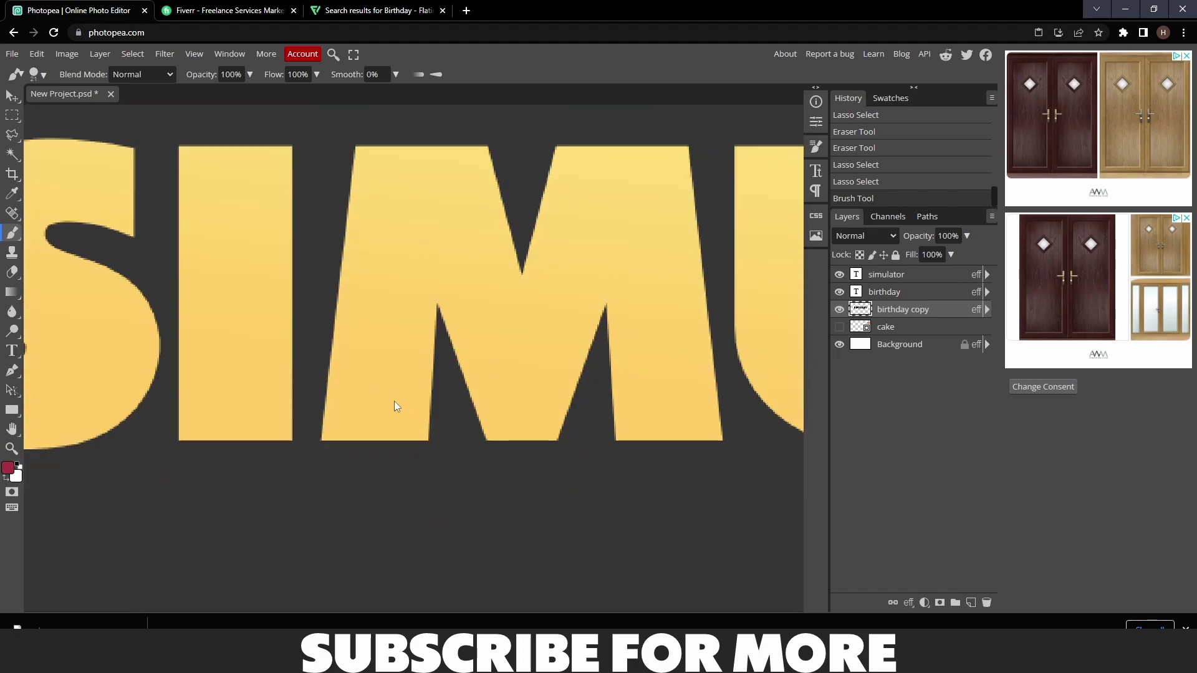
pyautogui.scroll(-5, 399, 400)
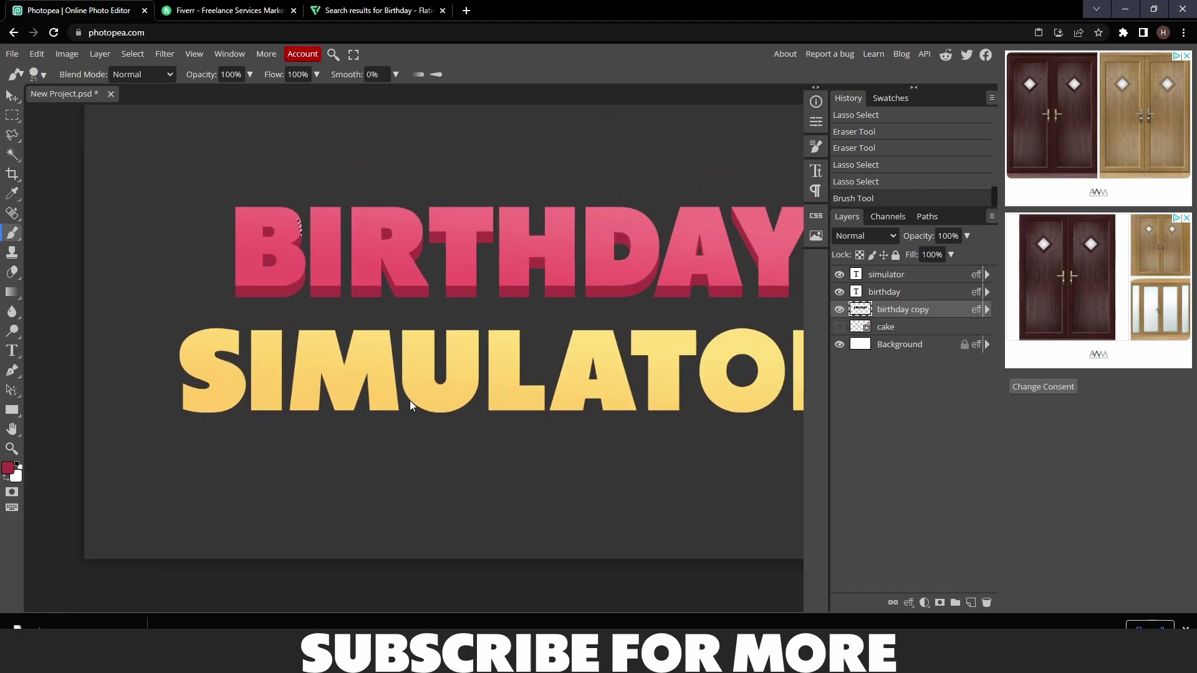
pyautogui.hscroll(2, 763, 353)
pyautogui.click(915, 275)
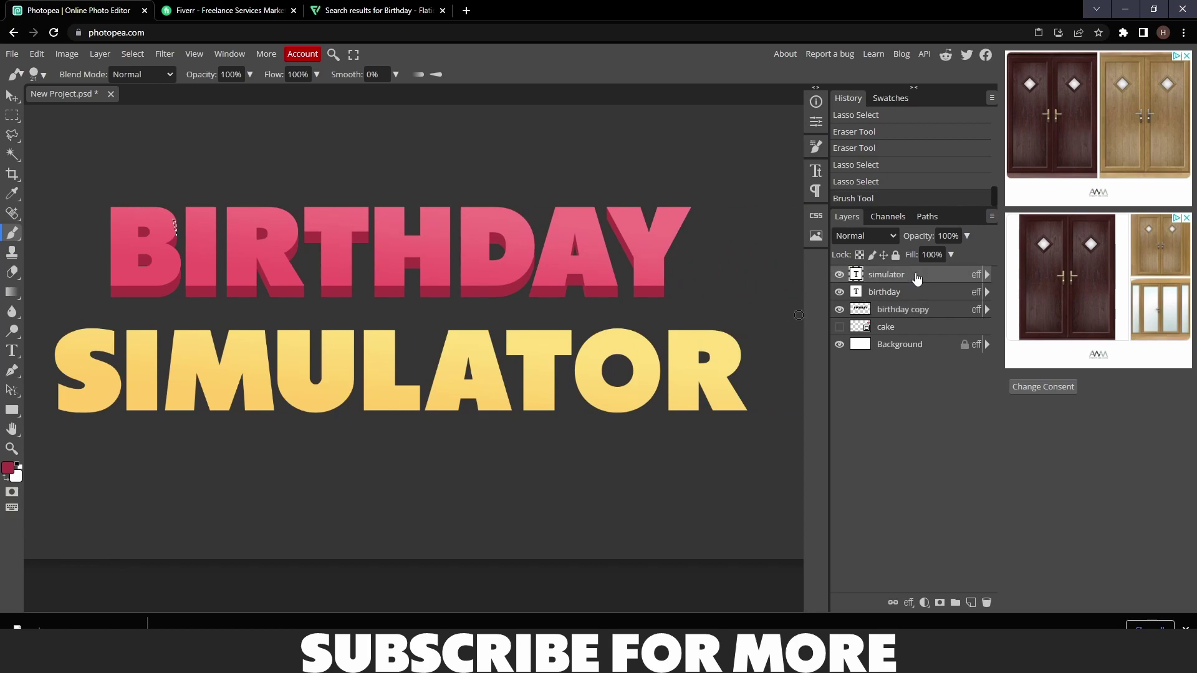
pyautogui.hotkey('ctrl', 'c')
pyautogui.click(14, 95)
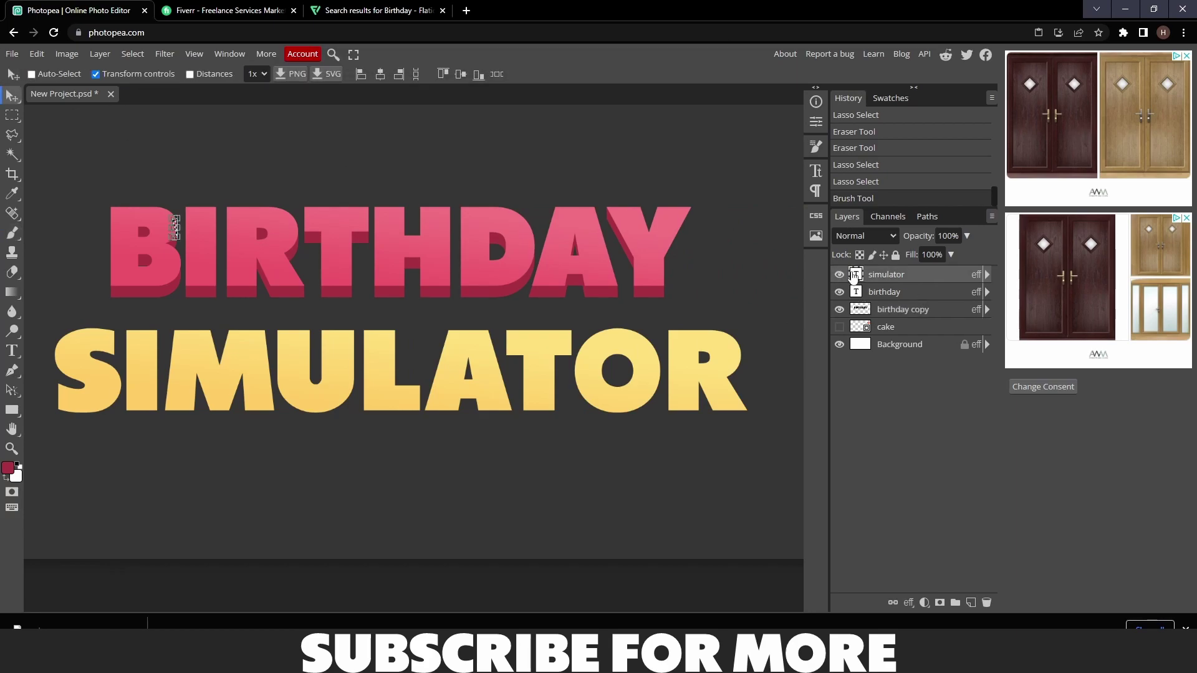
pyautogui.hotkey('ctrl', 'c')
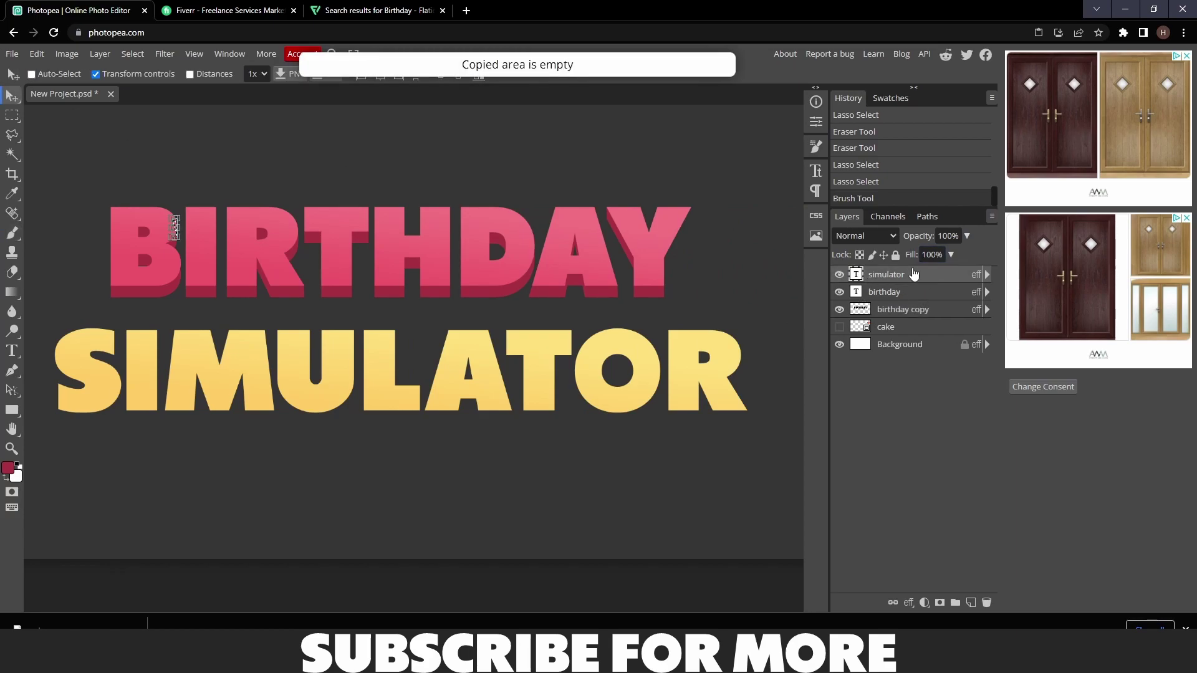
pyautogui.hotkey('ctrl', 'c')
# Clear the leftover lasso selection on the B and return to the Move tool
pyautogui.click(894, 294)
pyautogui.click(11, 135)
pyautogui.click(32, 102)
pyautogui.click(11, 97)
# Duplicate the simulator layer, shift the copy slightly downward, and place it beneath the original simulator layer
pyautogui.click(889, 279)
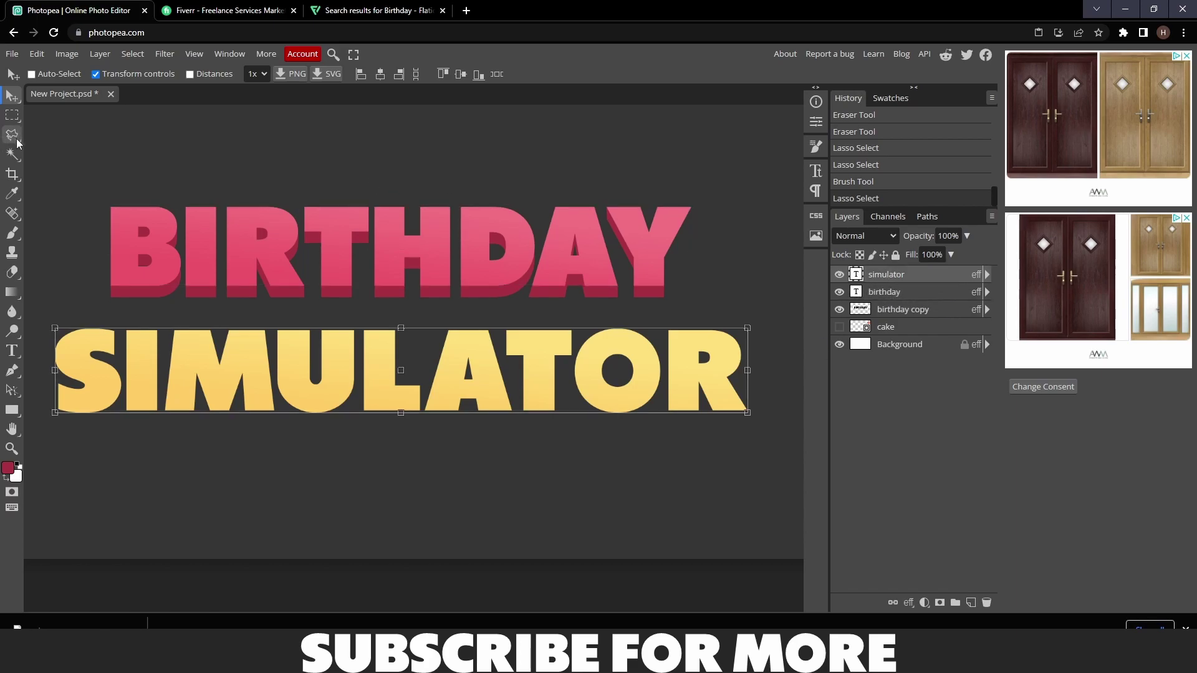
pyautogui.hotkey('ctrl', 'j')
pyautogui.moveTo(477, 376); pyautogui.dragTo(477, 386)
pyautogui.moveTo(897, 282); pyautogui.dragTo(897, 299)
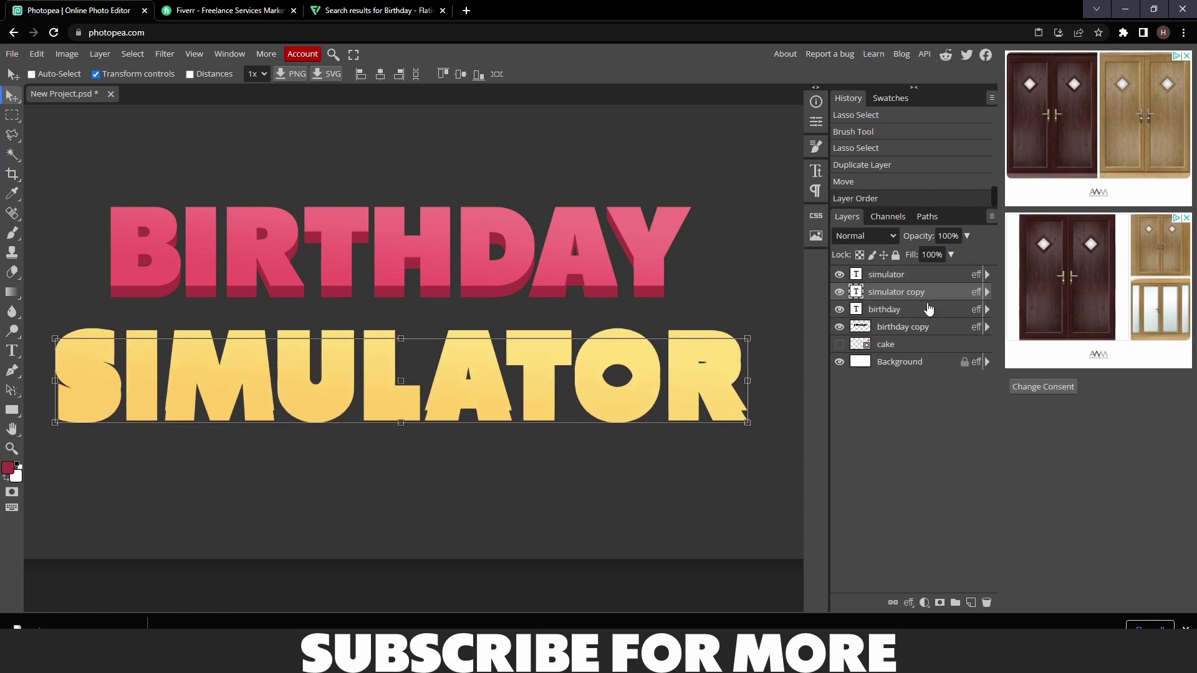
# Replace the simulator copy layer's Gradient Overlay with a dark golden Color Overlay at 100% opacity
pyautogui.rightClick(897, 291)
pyautogui.click(817, 273)
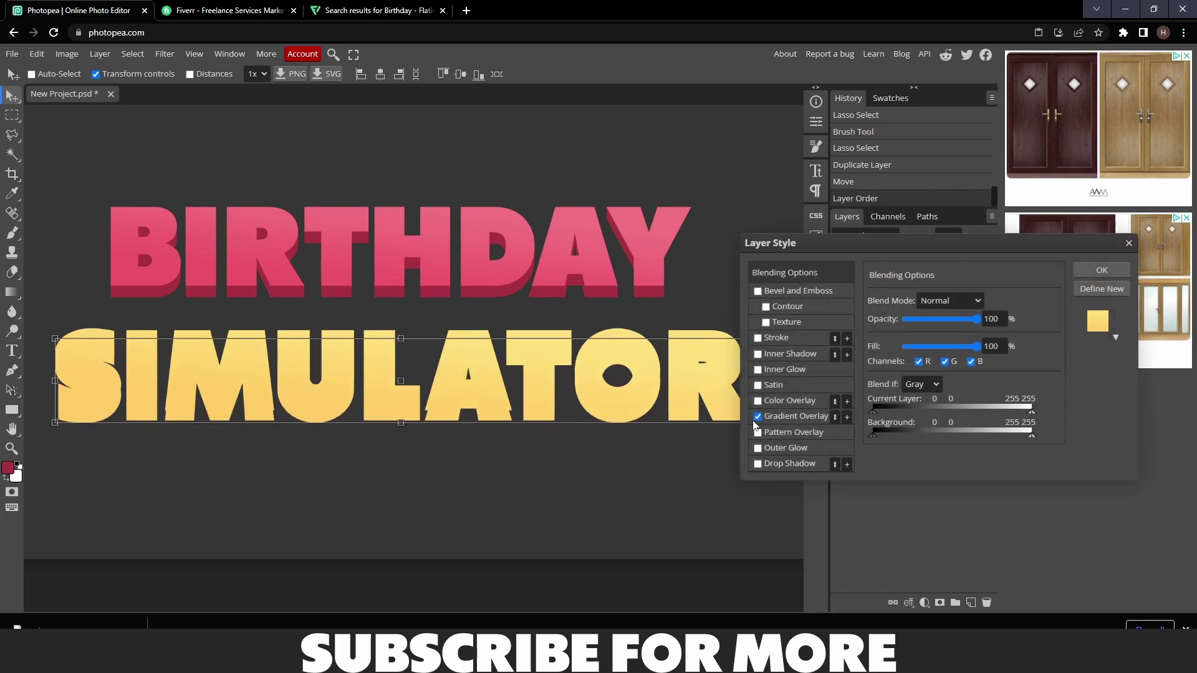
pyautogui.click(757, 417)
pyautogui.click(757, 401)
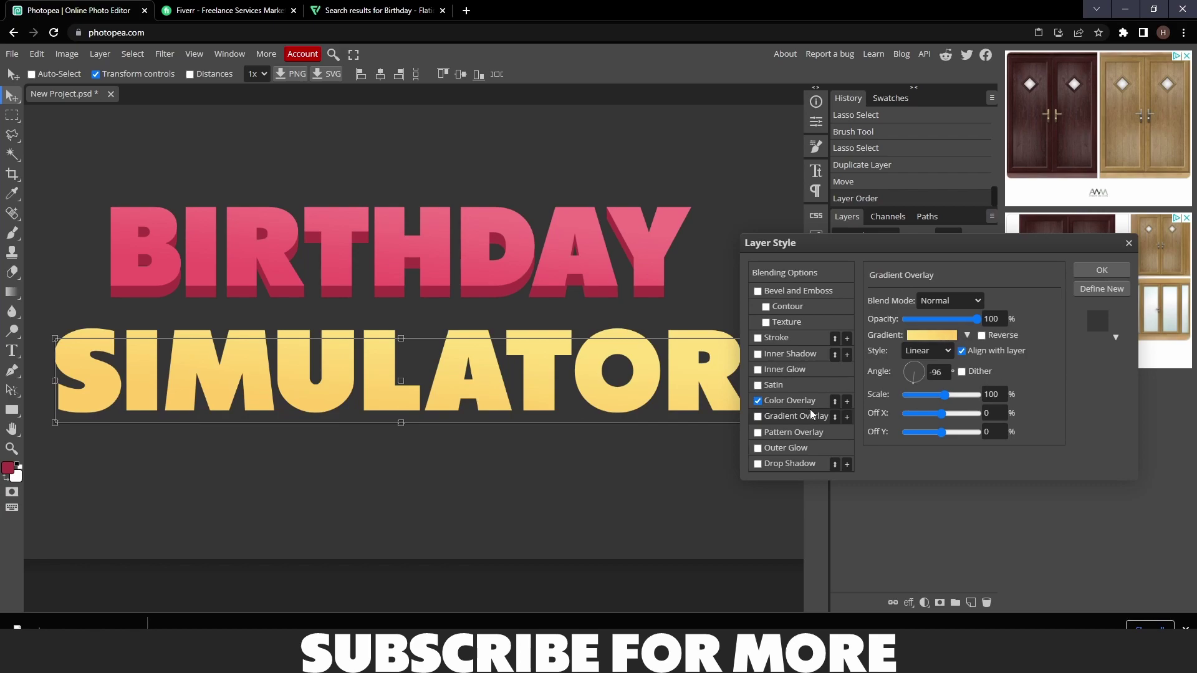
pyautogui.click(804, 401)
pyautogui.click(1025, 318)
pyautogui.click(684, 402)
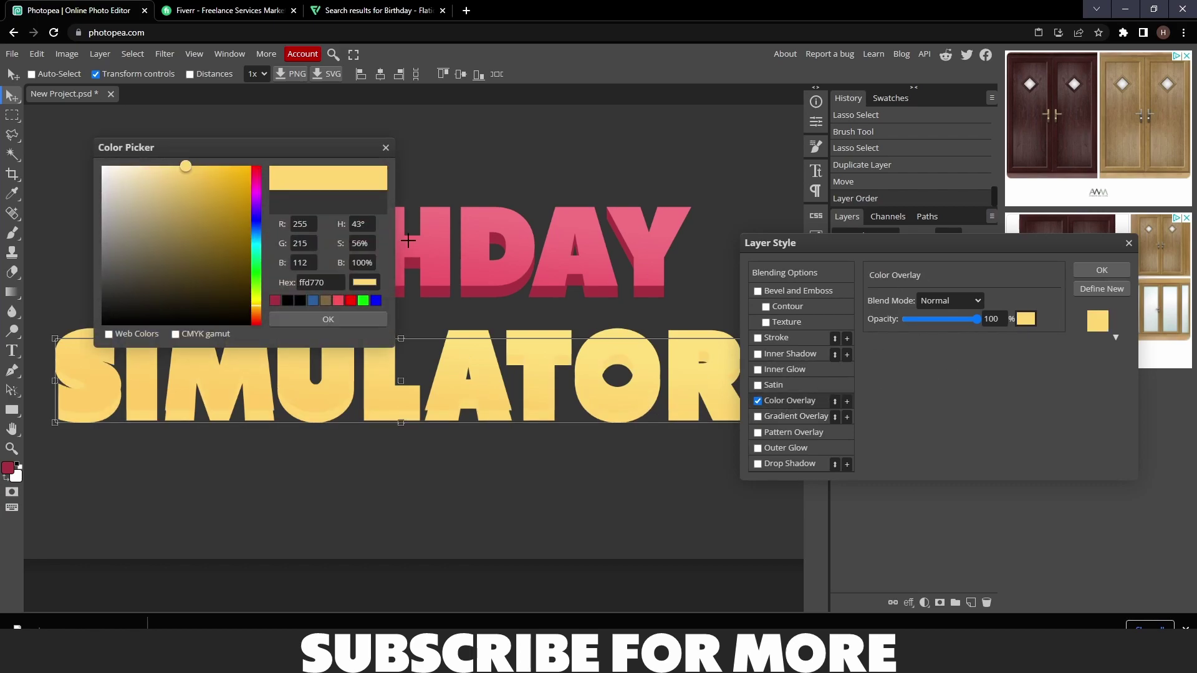
pyautogui.moveTo(199, 206); pyautogui.dragTo(207, 221)
pyautogui.click(328, 319)
pyautogui.click(1101, 270)
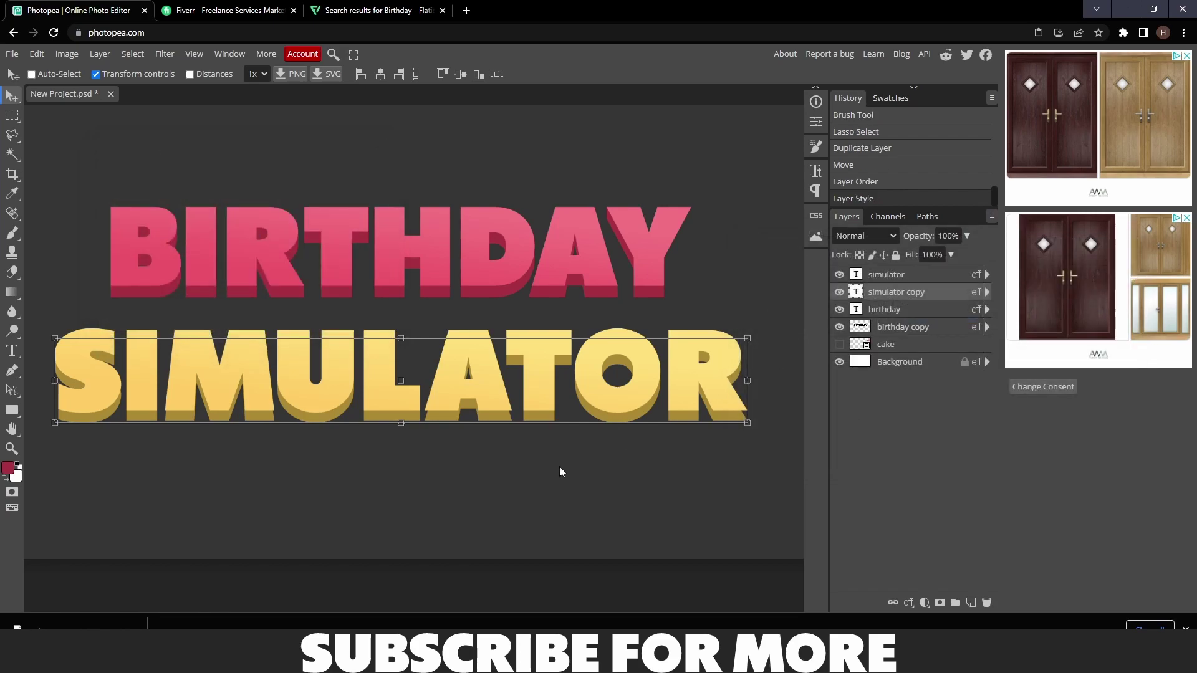
# Nudge the simulator copy layer and lasso the gap at the lower-left corner of the M's depth
pyautogui.moveTo(538, 413); pyautogui.dragTo(537, 412)
pyautogui.scroll(3, 213, 446)
pyautogui.click(11, 131)
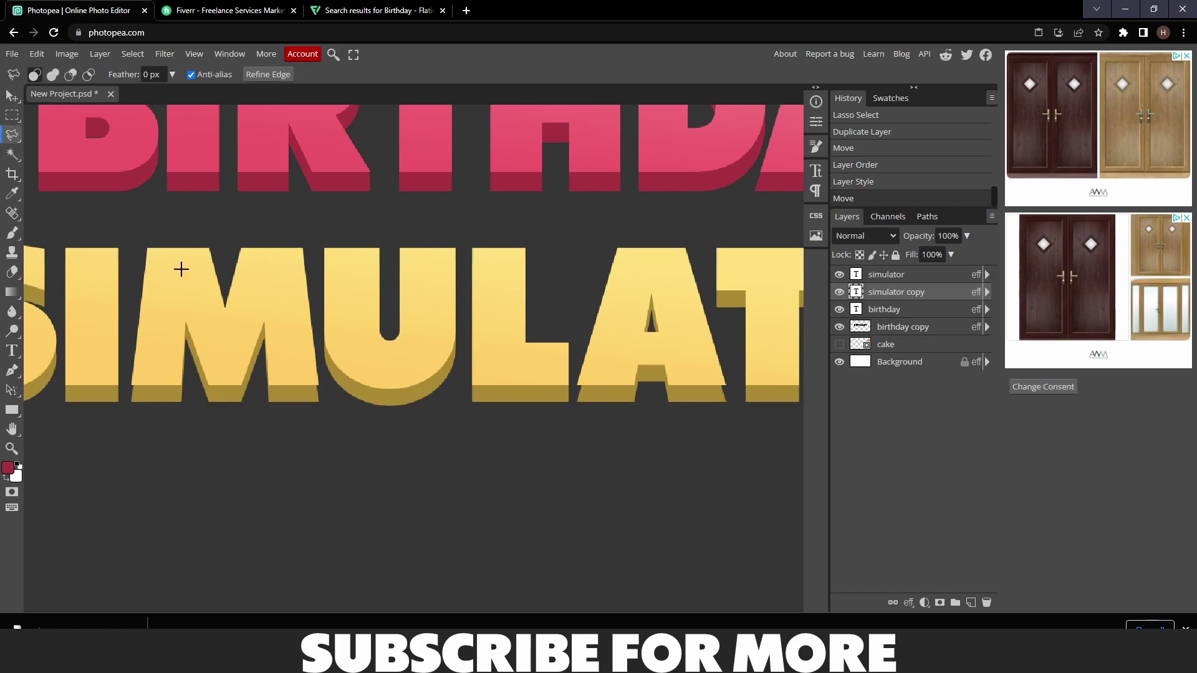
pyautogui.hscroll(-5, 209, 275)
pyautogui.scroll(6, 540, 429)
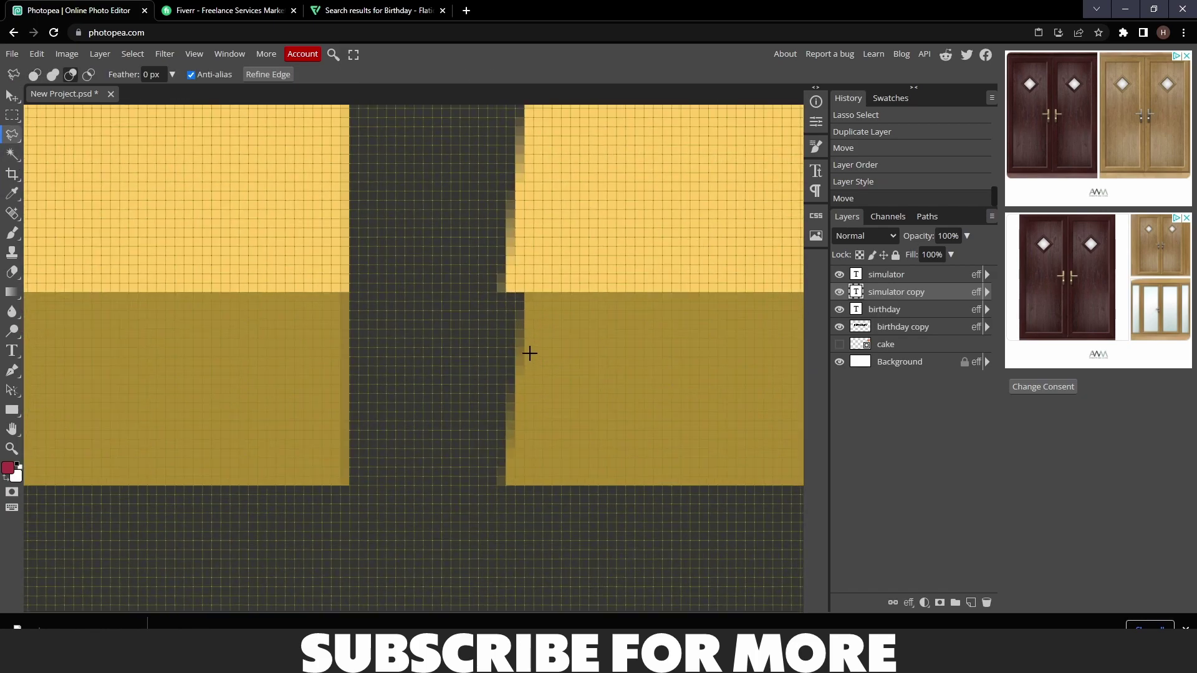
pyautogui.click(489, 271)
pyautogui.click(654, 268)
pyautogui.click(530, 227)
pyautogui.click(490, 271)
# Sample the dark gold depth colour, rasterize the simulator copy layer, and brush over the selected gap
pyautogui.click(11, 234)
pyautogui.click(7, 467)
pyautogui.click(156, 399)
pyautogui.click(324, 321)
pyautogui.click(527, 408)
pyautogui.click(507, 135)
pyautogui.moveTo(507, 312); pyautogui.dragTo(558, 458)
# Lasso the gap at the lower-right corner of the M's depth and paint it dark gold
pyautogui.hscroll(15, 564, 460)
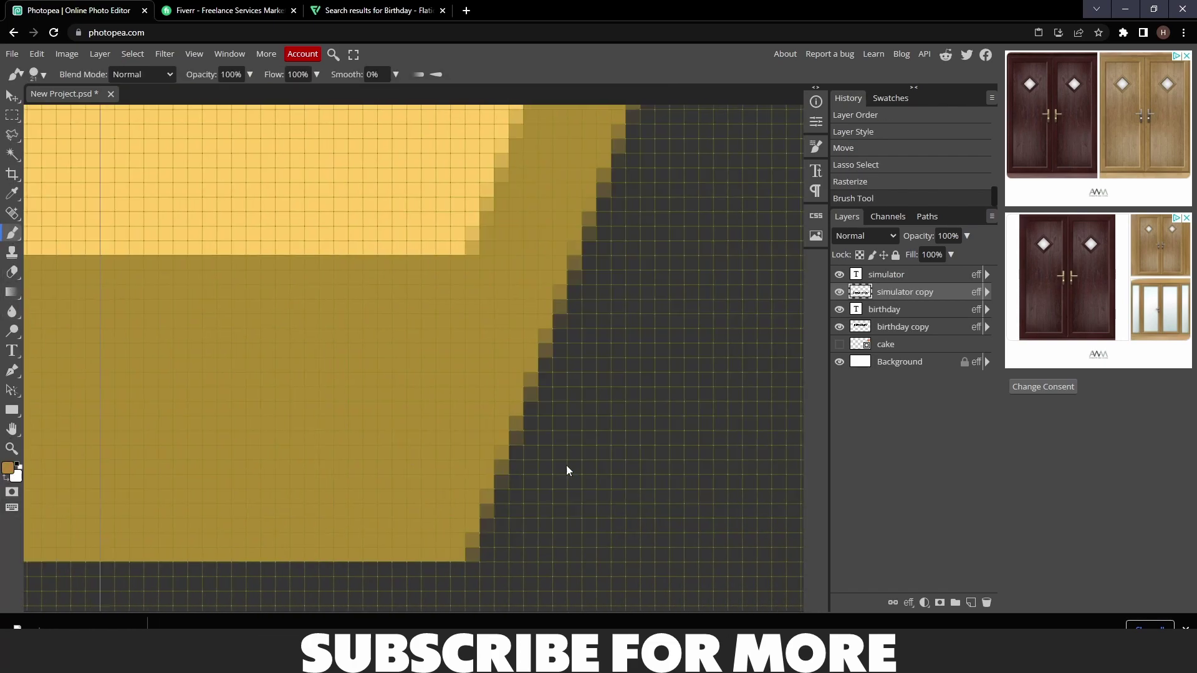
pyautogui.scroll(-5, 547, 446)
pyautogui.hscroll(5, 548, 447)
pyautogui.scroll(4, 623, 498)
pyautogui.press('l')
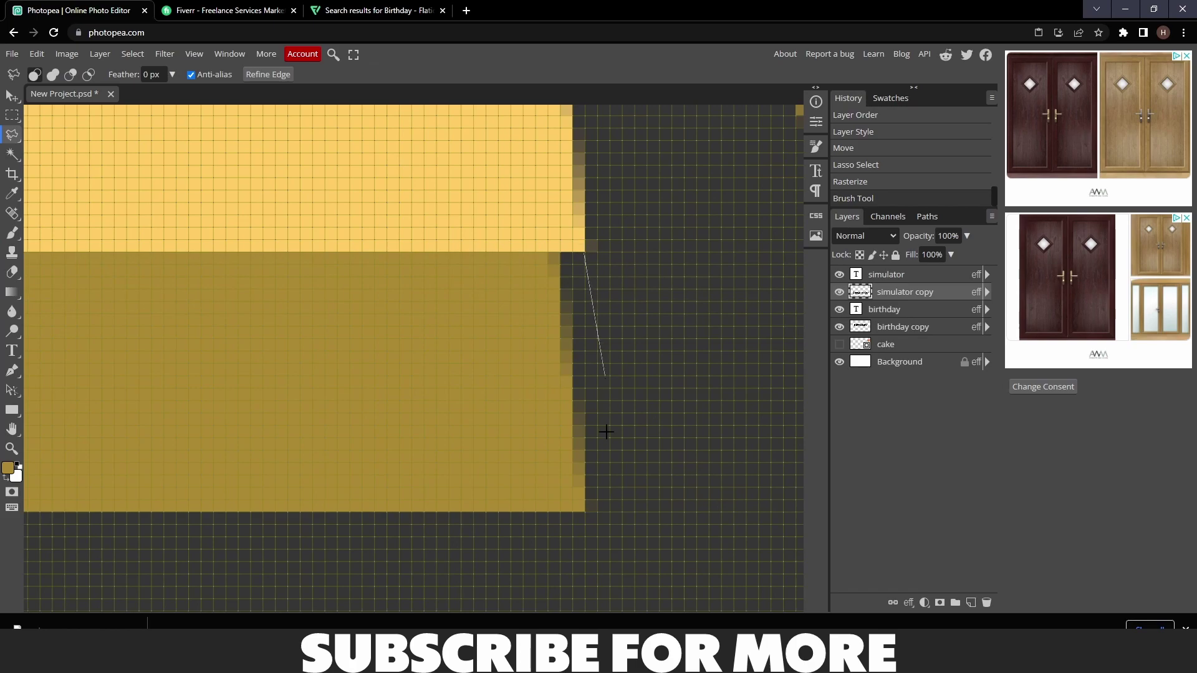
pyautogui.click(585, 511)
pyautogui.click(425, 319)
pyautogui.click(537, 242)
pyautogui.click(585, 254)
pyautogui.moveTo(442, 303); pyautogui.dragTo(293, 455)
pyautogui.hotkey('ctrl', 'z')
pyautogui.click(12, 234)
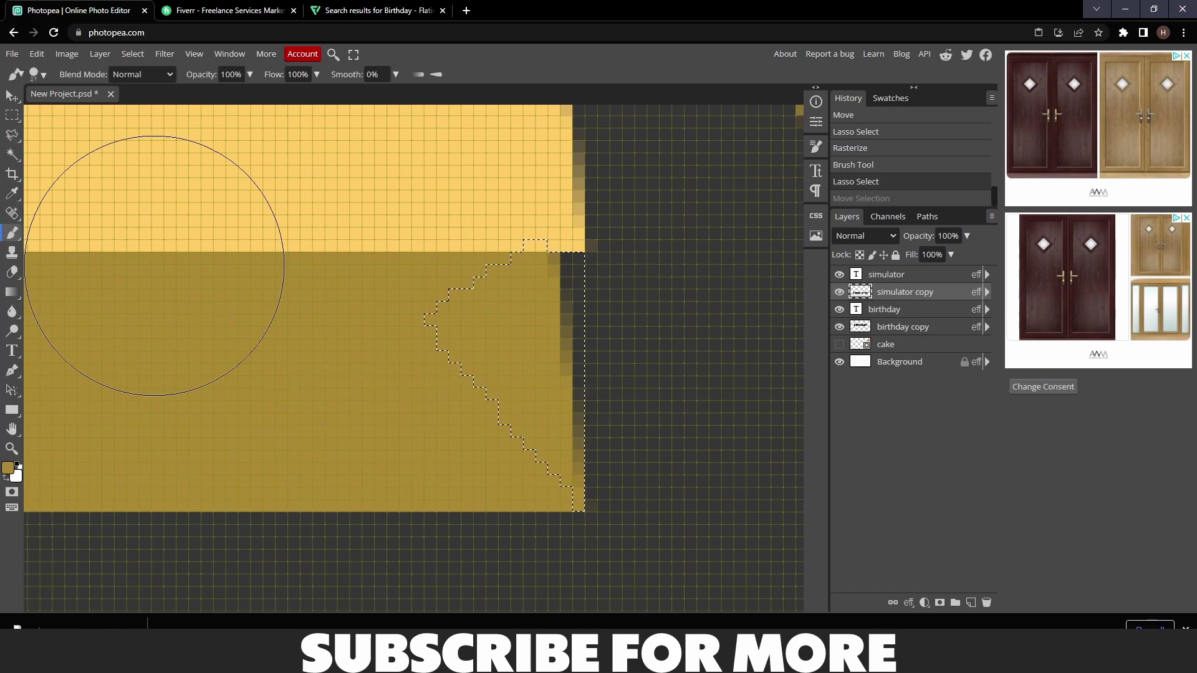
pyautogui.moveTo(444, 310)
pyautogui.mouseDown()
pyautogui.moveTo(448, 463)
pyautogui.moveTo(472, 489)
pyautogui.mouseUp()
# Lasso the gap at the lower-left corner of SIMULATOR's A and paint it dark gold
pyautogui.hscroll(15, 473, 499)
pyautogui.scroll(-5, 471, 495)
pyautogui.hscroll(6, 470, 495)
pyautogui.scroll(5, 420, 486)
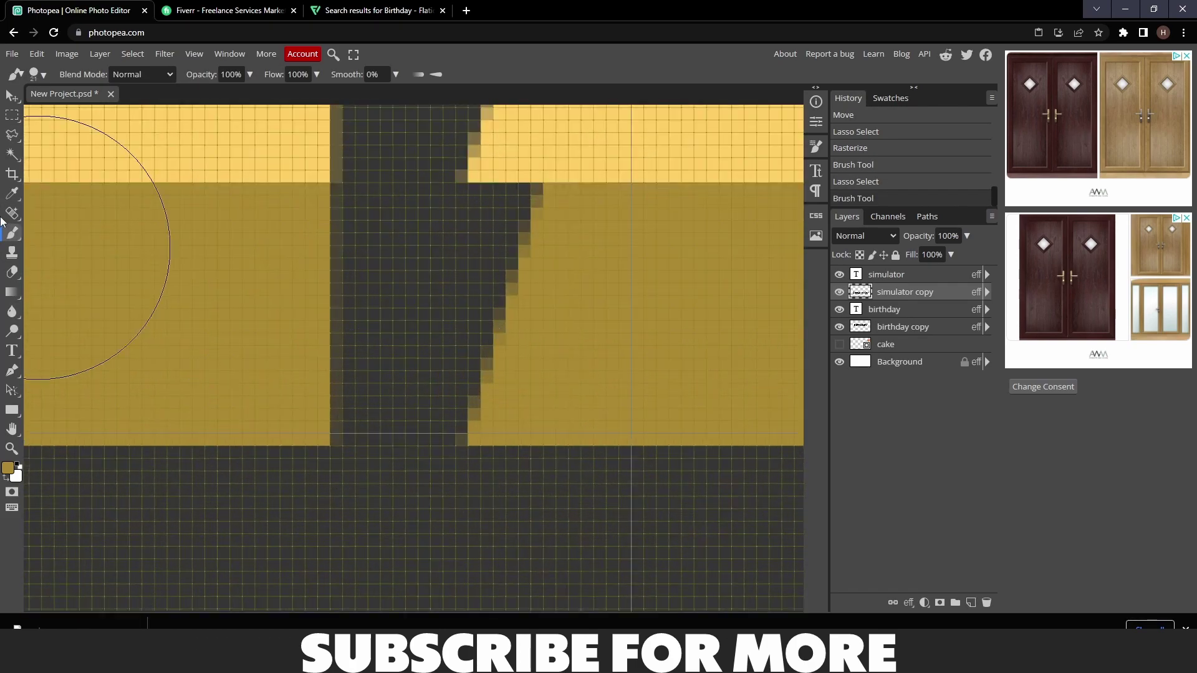
pyautogui.press('l')
pyautogui.click(407, 447)
pyautogui.click(552, 445)
pyautogui.click(630, 214)
pyautogui.click(585, 157)
pyautogui.click(468, 183)
pyautogui.press('b')
pyautogui.hotkey('ctrl', 'z')
pyautogui.moveTo(571, 232)
pyautogui.mouseDown()
pyautogui.moveTo(440, 299)
pyautogui.moveTo(423, 409)
pyautogui.mouseUp()
pyautogui.click(11, 232)
# Lasso the gap at the lower-right corner of SIMULATOR's A and paint it dark gold
pyautogui.scroll(-5, 423, 414)
pyautogui.hscroll(6, 506, 506)
pyautogui.scroll(5, 460, 498)
pyautogui.click(12, 134)
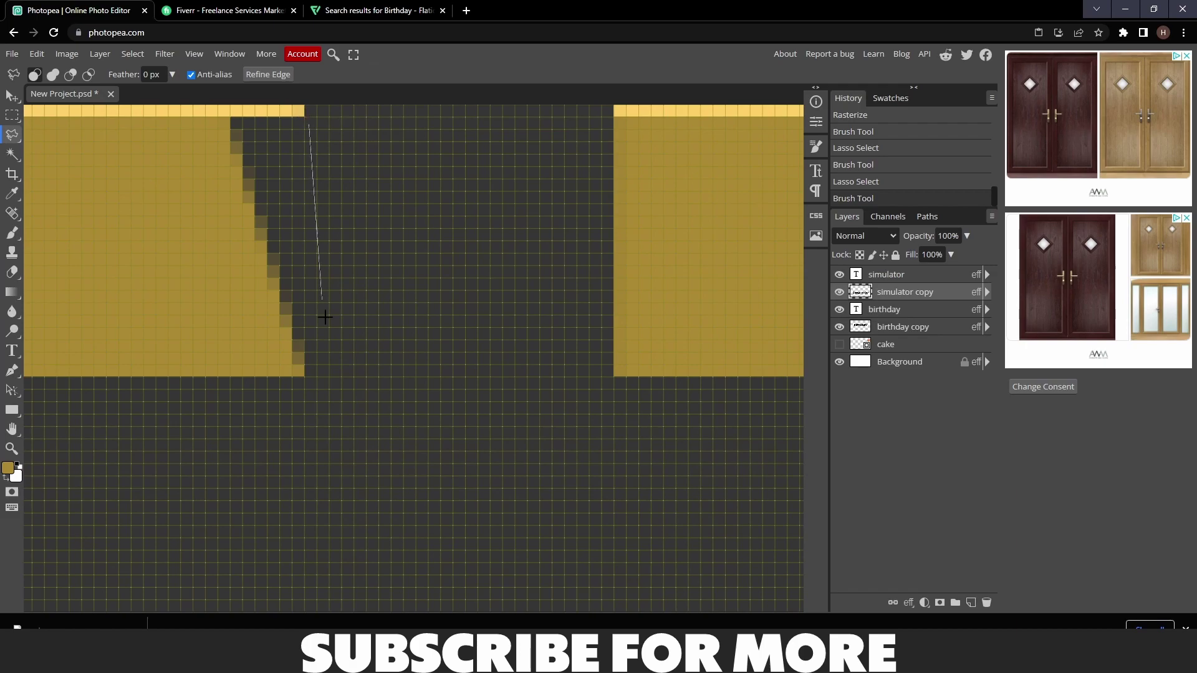
pyautogui.click(306, 377)
pyautogui.click(142, 179)
pyautogui.scroll(3, 144, 187)
pyautogui.click(200, 270)
pyautogui.click(308, 311)
pyautogui.press('b')
pyautogui.moveTo(240, 374); pyautogui.dragTo(181, 536)
# Lasso the gap at the foot of the R's slanted leg in SIMULATOR and paint it dark gold
pyautogui.hscroll(5, 404, 525)
pyautogui.hscroll(10, 404, 524)
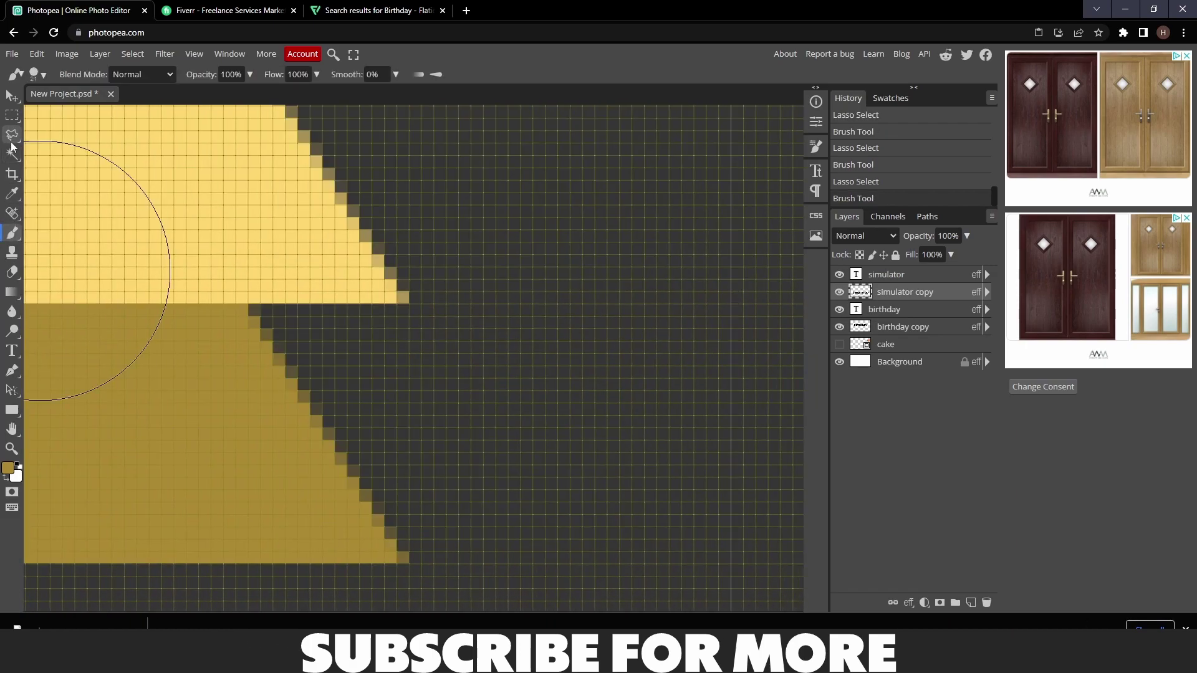
pyautogui.rightClick(12, 135)
pyautogui.click(64, 157)
pyautogui.click(396, 302)
pyautogui.click(395, 303)
pyautogui.click(408, 303)
pyautogui.click(409, 562)
pyautogui.click(181, 362)
pyautogui.click(220, 256)
pyautogui.doubleClick(316, 267)
pyautogui.click(11, 233)
pyautogui.moveTo(386, 355)
pyautogui.mouseDown()
pyautogui.moveTo(409, 470)
pyautogui.moveTo(430, 477)
pyautogui.mouseUp()
# Lasso the narrow gap at the outer edge of the R's bowl in SIMULATOR and paint it dark gold
pyautogui.scroll(-7, 700, 452)
pyautogui.scroll(-2, 727, 452)
pyautogui.scroll(8, 711, 263)
pyautogui.click(12, 135)
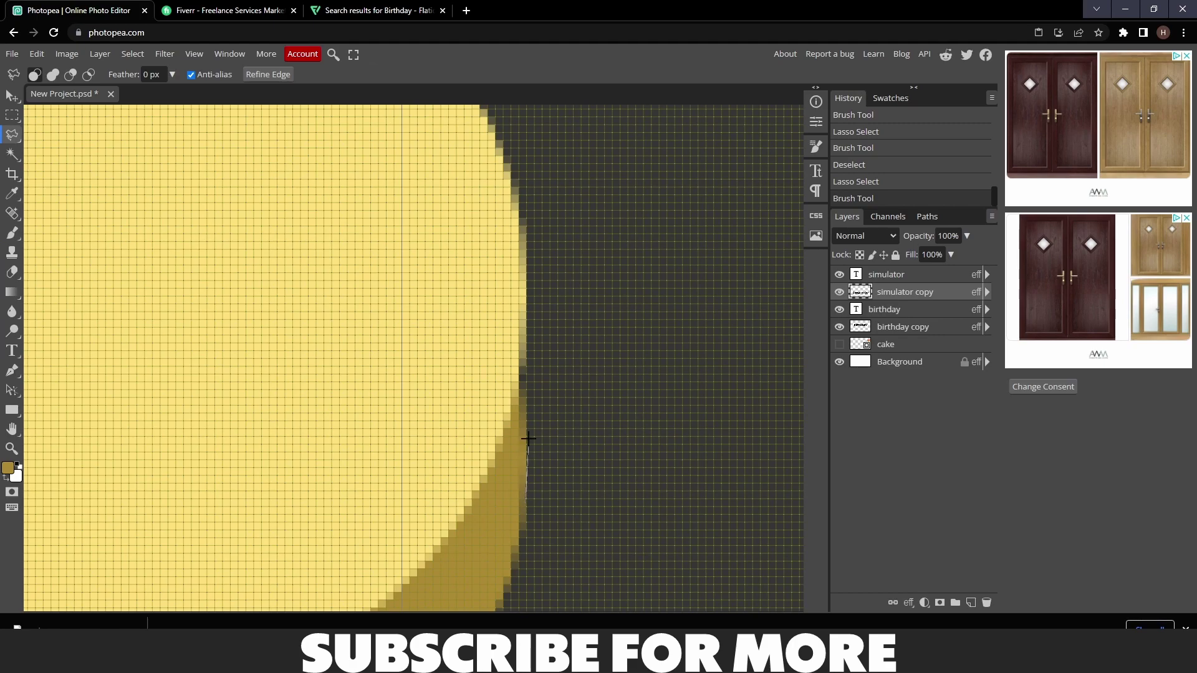
pyautogui.click(499, 248)
pyautogui.click(428, 374)
pyautogui.click(481, 476)
pyautogui.click(526, 504)
pyautogui.click(12, 233)
pyautogui.click(539, 395)
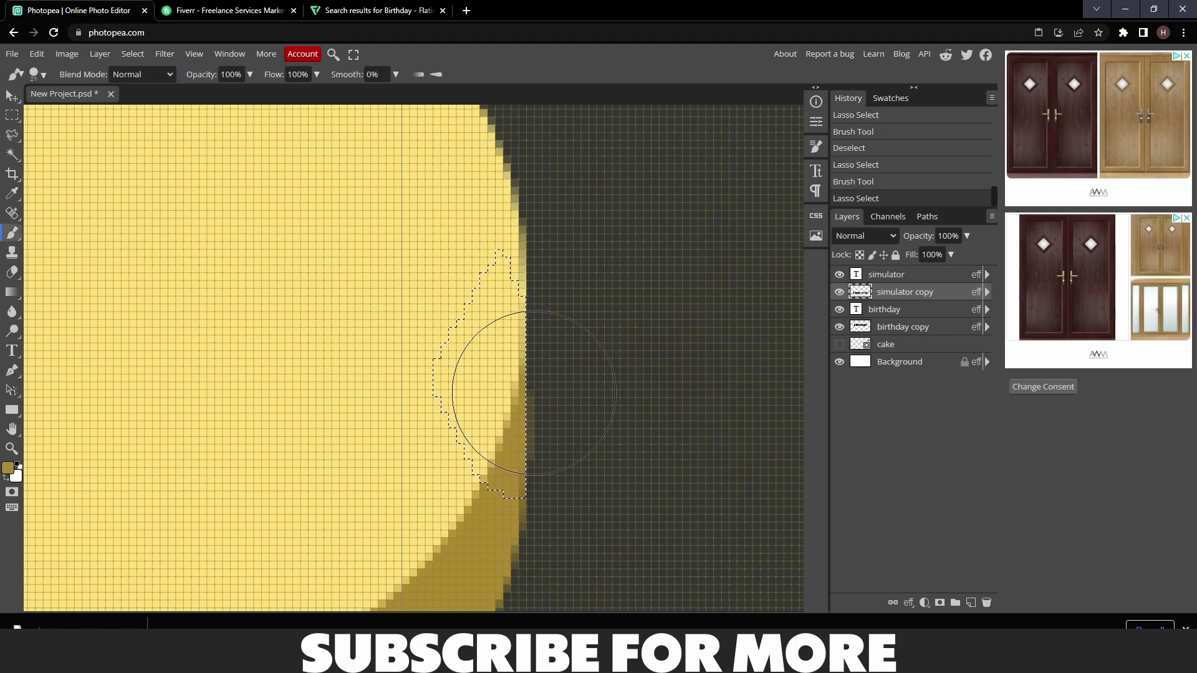
pyautogui.doubleClick(537, 397)
# Select the Background layer, clear the leftover lasso selection, and return to the Move tool
pyautogui.hscroll(2, 449, 435)
pyautogui.scroll(-10, 440, 449)
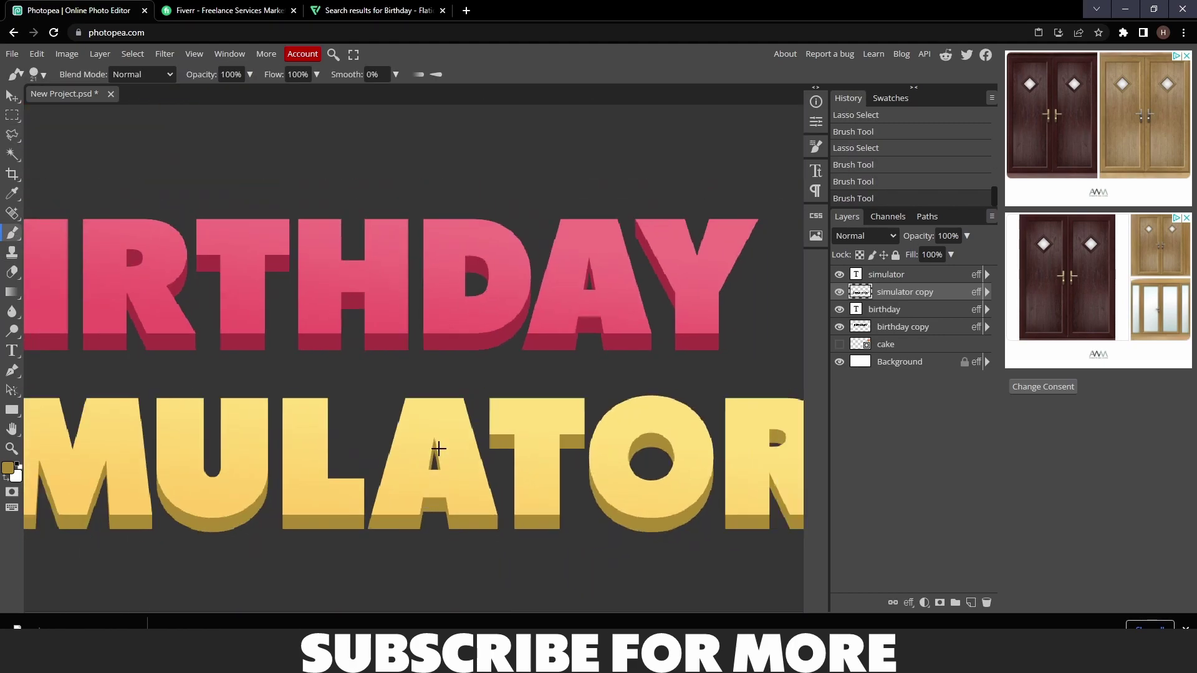
pyautogui.scroll(-2, 439, 449)
pyautogui.click(905, 362)
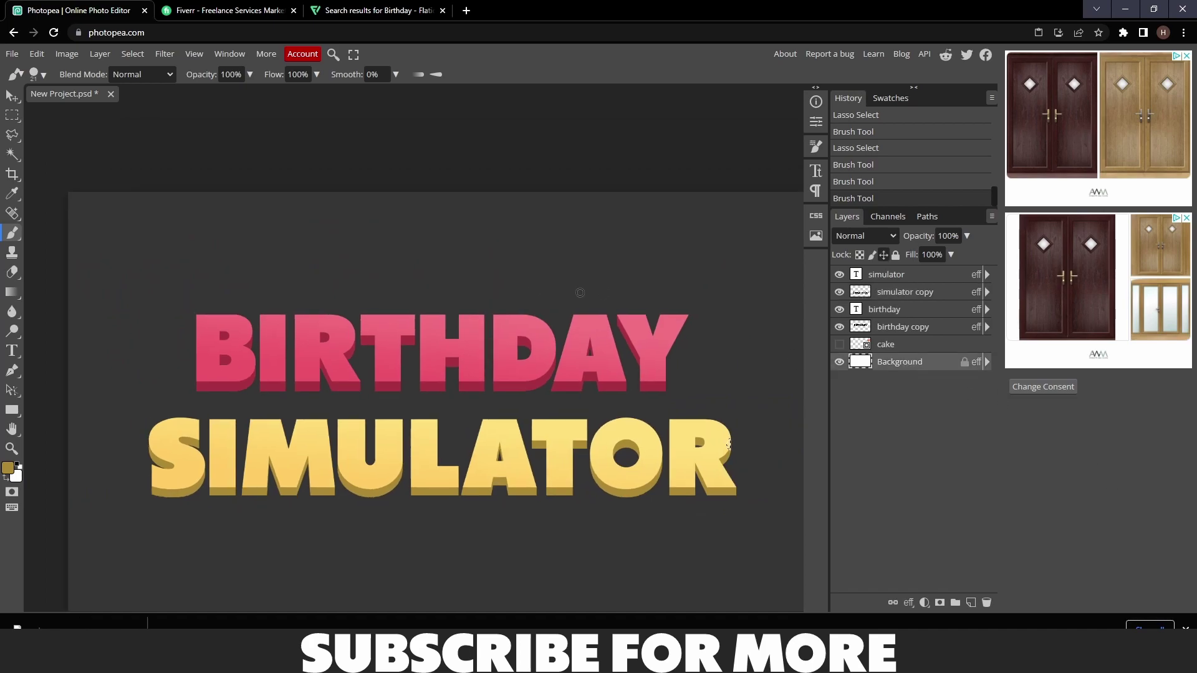
pyautogui.press('l')
pyautogui.click(147, 188)
pyautogui.press('v')
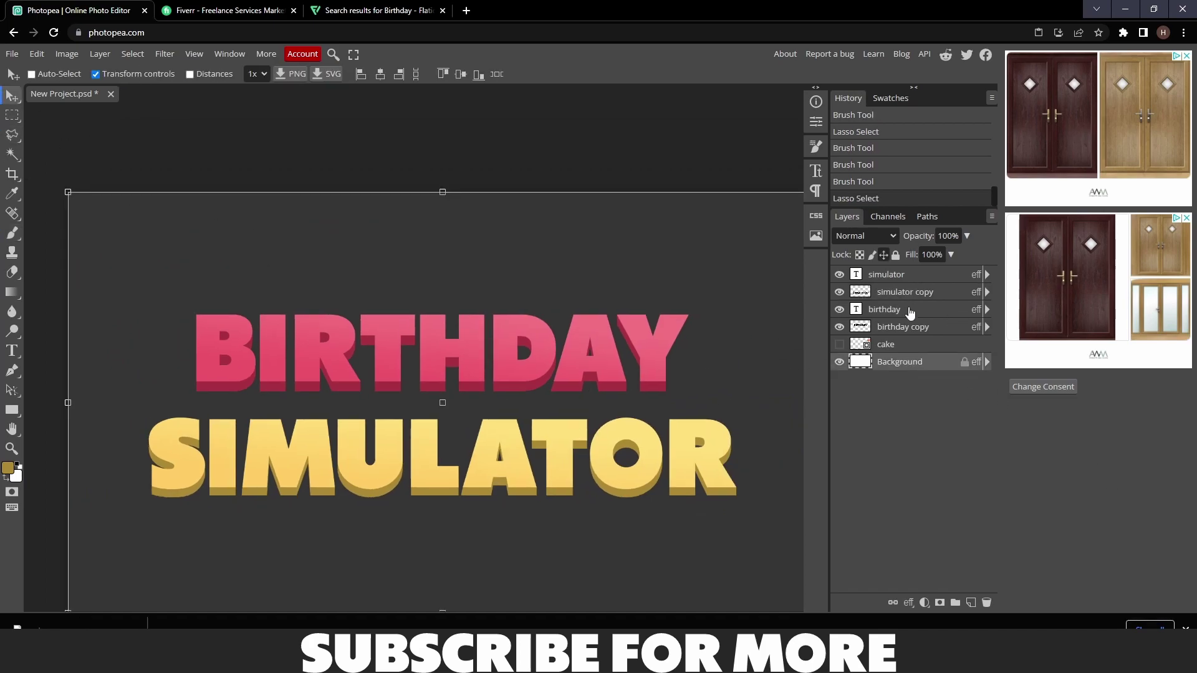
# Move the simulator and simulator copy layers together upward so SIMULATOR sits just beneath BIRTHDAY
pyautogui.click(898, 327)
pyautogui.click(898, 309)
pyautogui.click(898, 293)
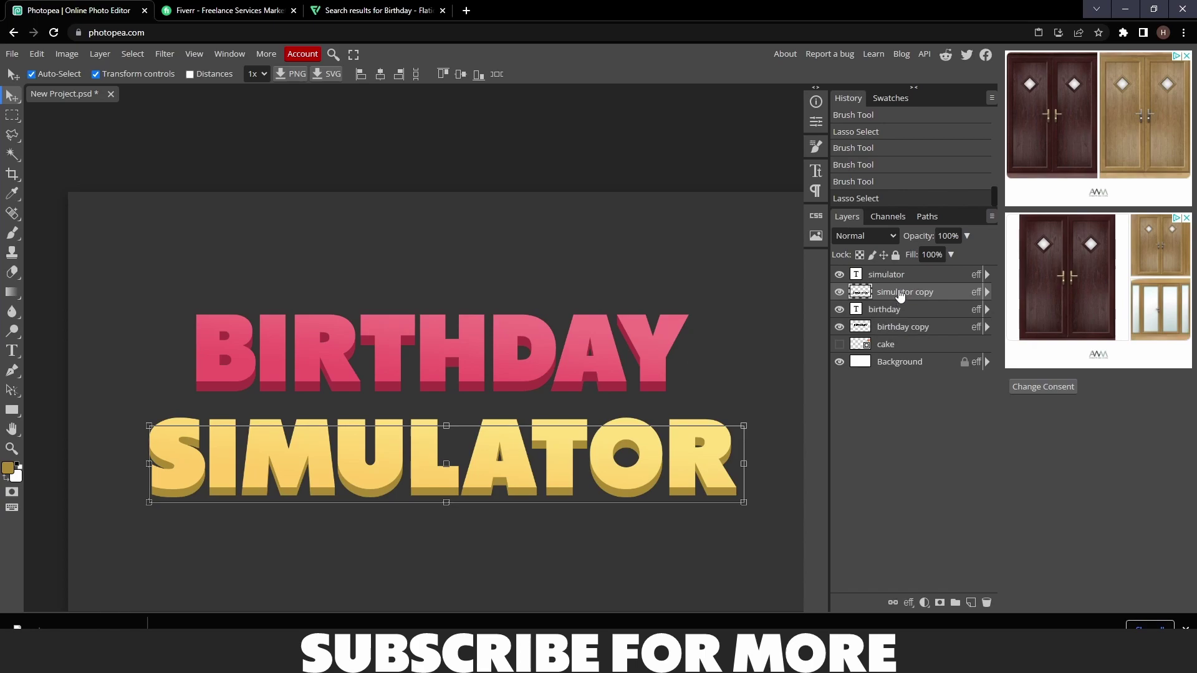
pyautogui.keyDown('ctrl'); pyautogui.click(888, 276); pyautogui.keyUp('ctrl')
pyautogui.moveTo(664, 468); pyautogui.dragTo(658, 438)
# Add a new layer directly above birthday copy and clip it to that layer
pyautogui.click(930, 363)
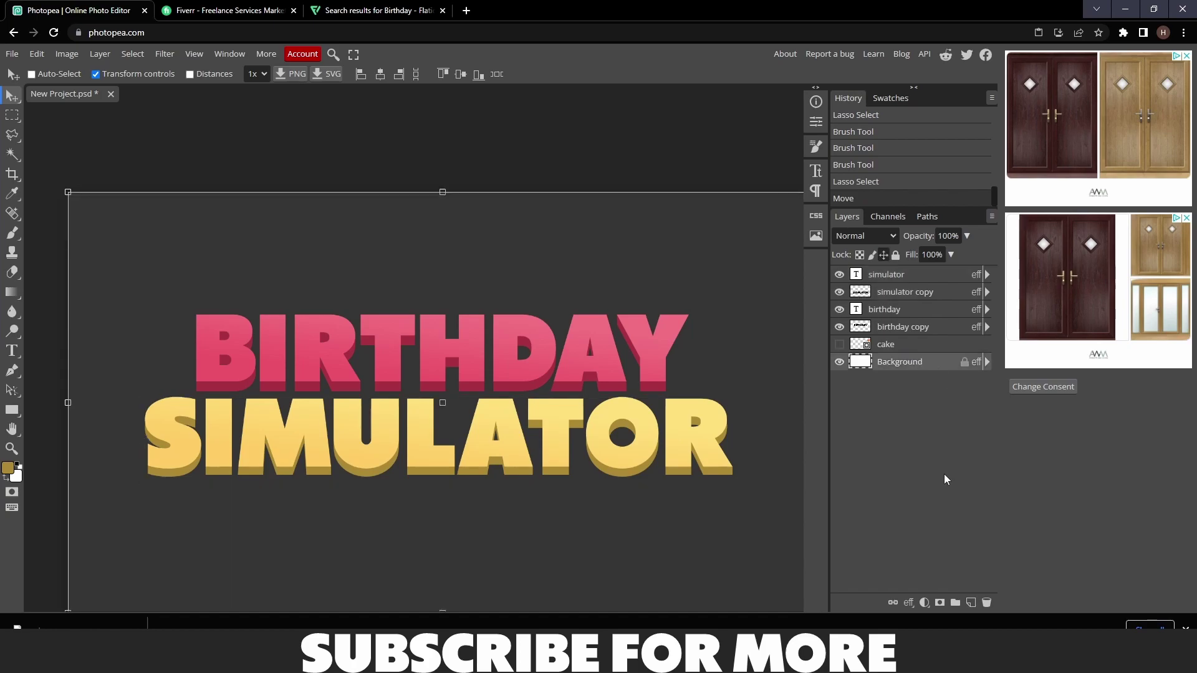
pyautogui.click(971, 602)
pyautogui.moveTo(905, 362); pyautogui.dragTo(978, 328)
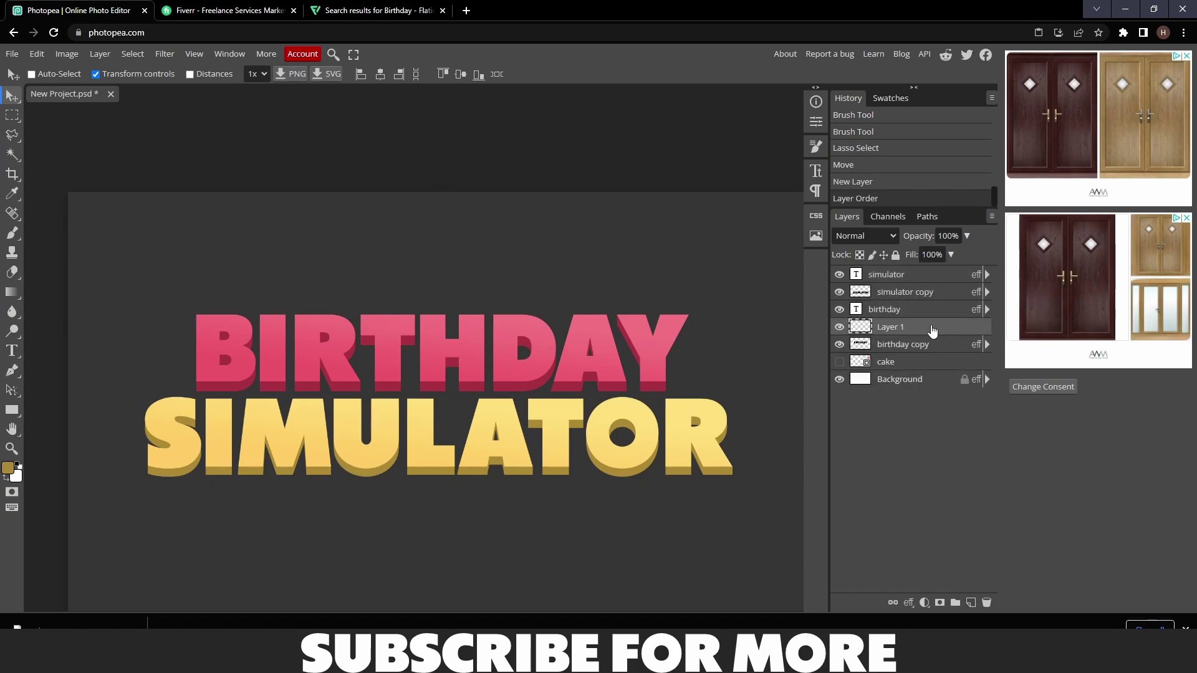
pyautogui.rightClick(934, 331)
pyautogui.click(860, 505)
# Rasterize the layer style of the birthday copy layer
pyautogui.click(916, 346)
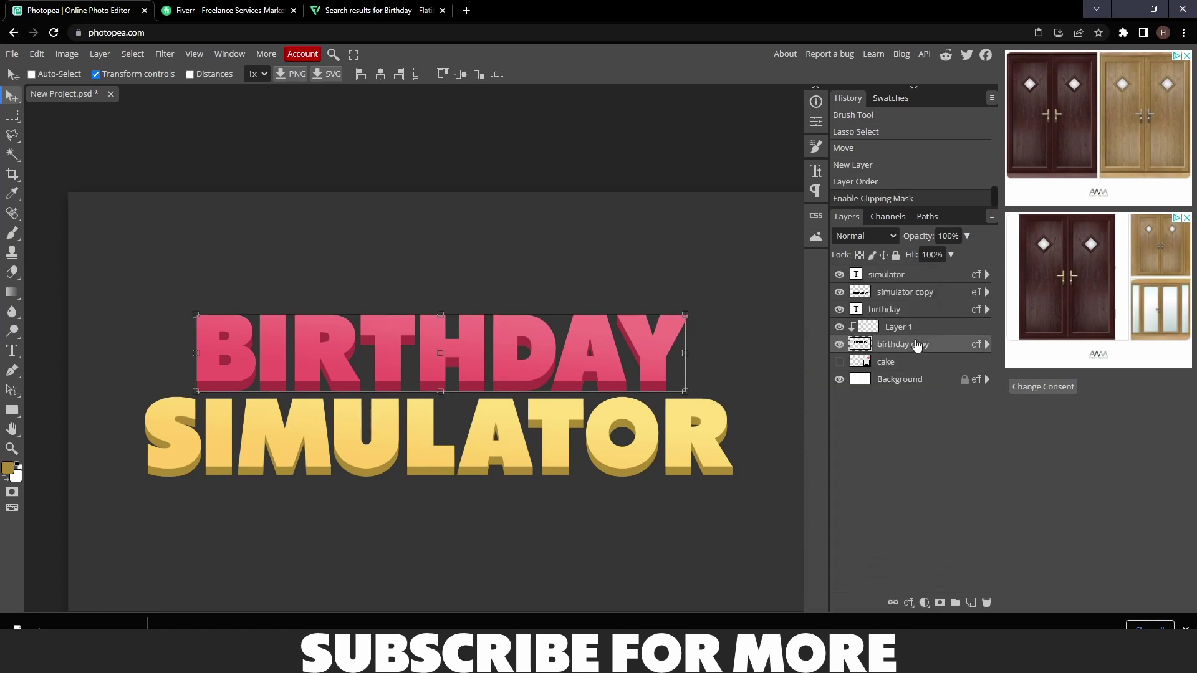
pyautogui.rightClick(916, 346)
pyautogui.click(873, 444)
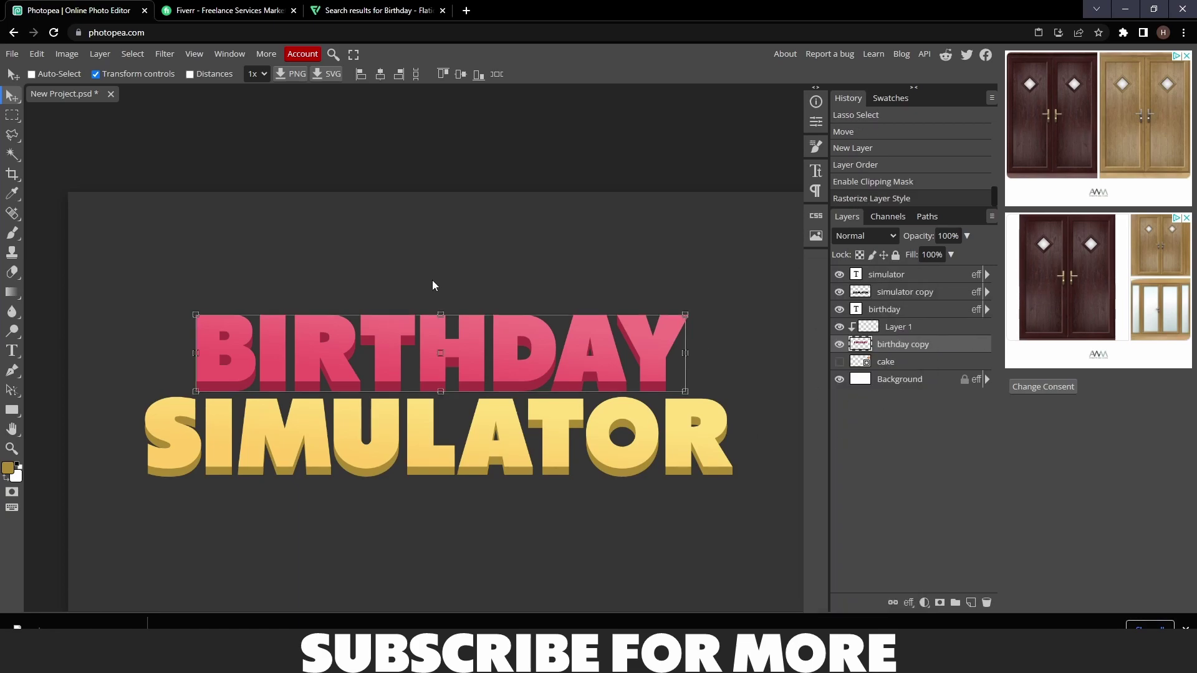
# Set the Brush to 41 px with 0% hardness and the foreground colour to black
pyautogui.click(12, 234)
pyautogui.click(41, 76)
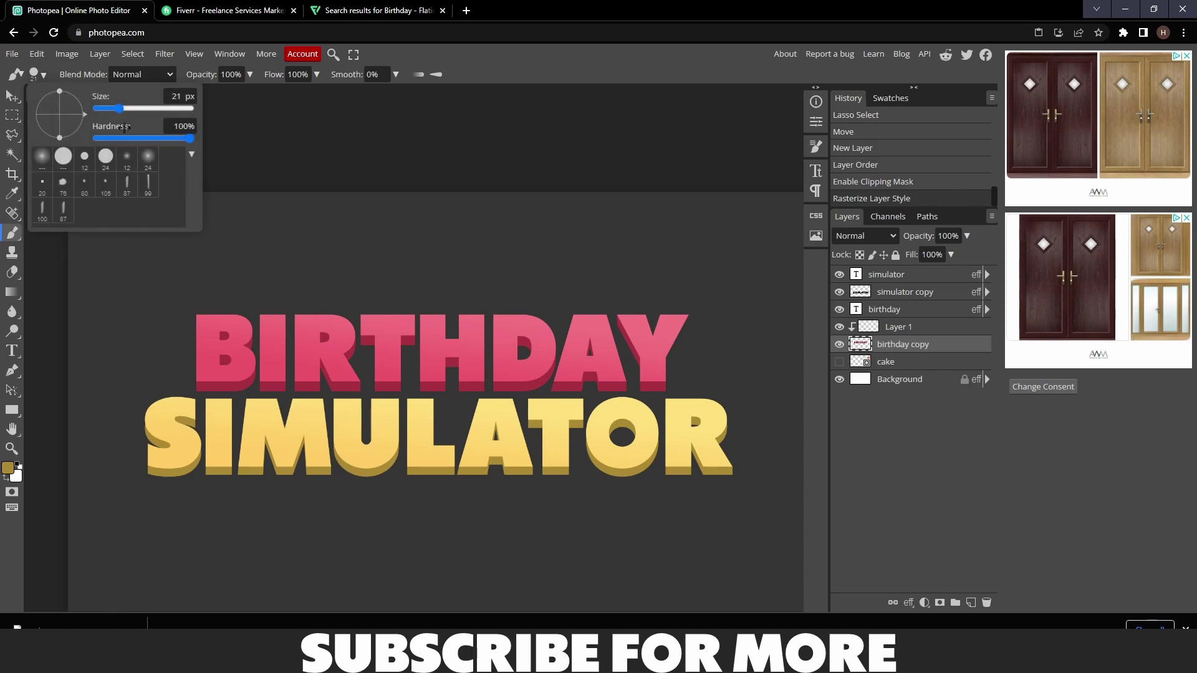
pyautogui.moveTo(187, 138); pyautogui.dragTo(94, 137)
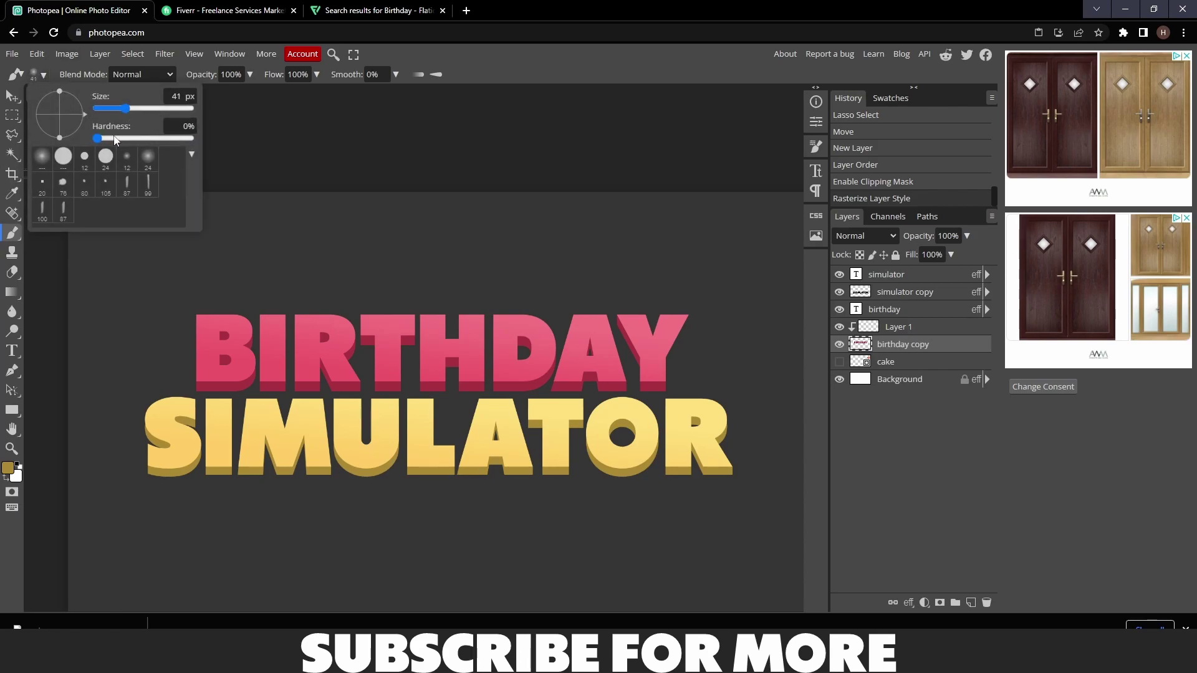
pyautogui.click(9, 467)
pyautogui.click(299, 300)
pyautogui.click(328, 319)
pyautogui.scroll(5, 190, 352)
pyautogui.scroll(3, 283, 253)
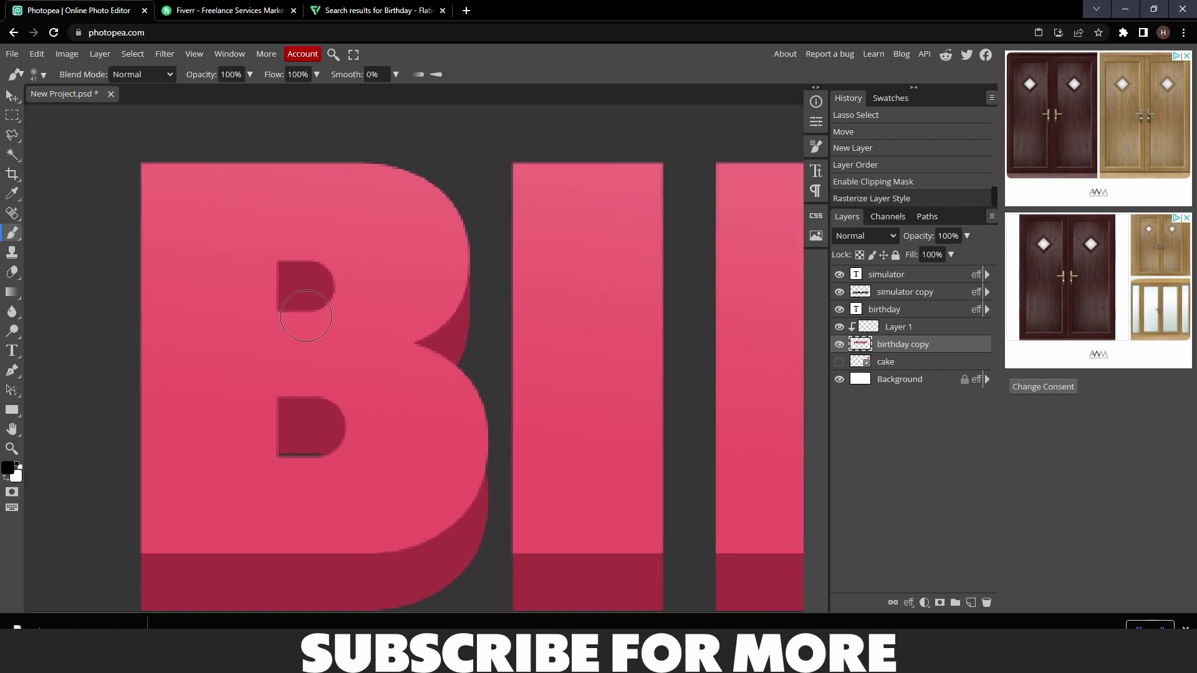
pyautogui.moveTo(275, 219)
pyautogui.mouseDown()
pyautogui.moveTo(292, 212)
pyautogui.moveTo(215, 313)
pyautogui.moveTo(274, 203)
pyautogui.moveTo(247, 273)
pyautogui.moveTo(301, 266)
pyautogui.mouseUp()
pyautogui.hotkey('ctrl', 'z')
pyautogui.scroll(-5, 412, 346)
pyautogui.scroll(-1, 526, 454)
pyautogui.scroll(5, 473, 449)
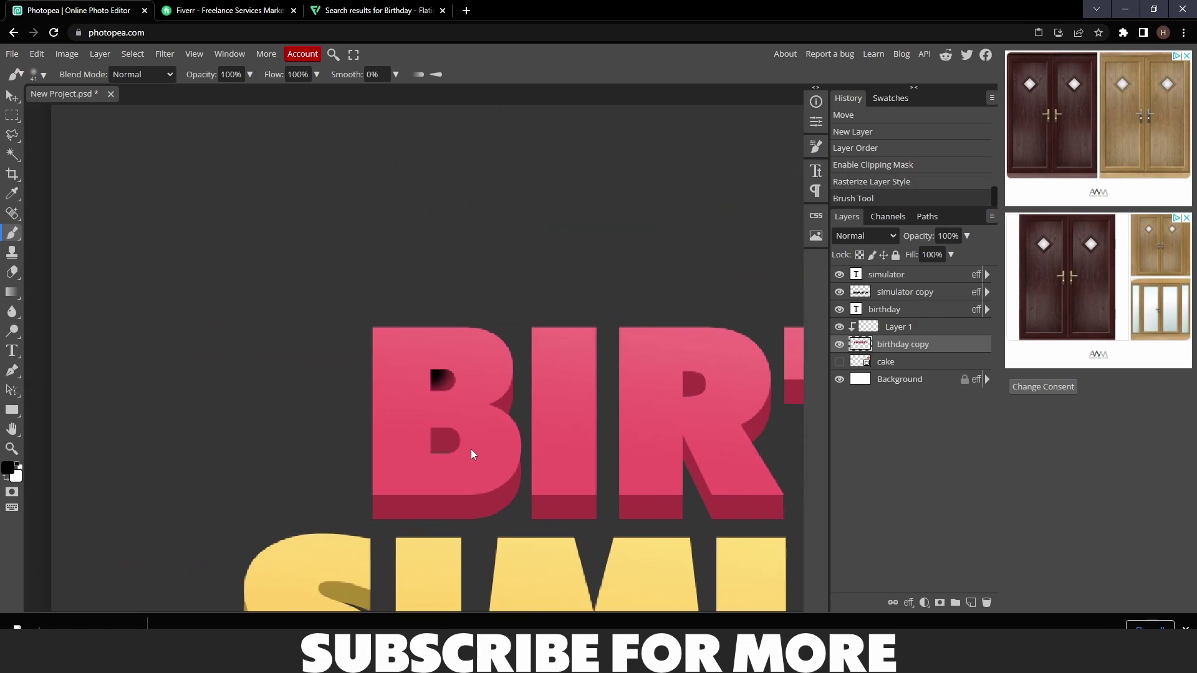
pyautogui.scroll(1, 512, 461)
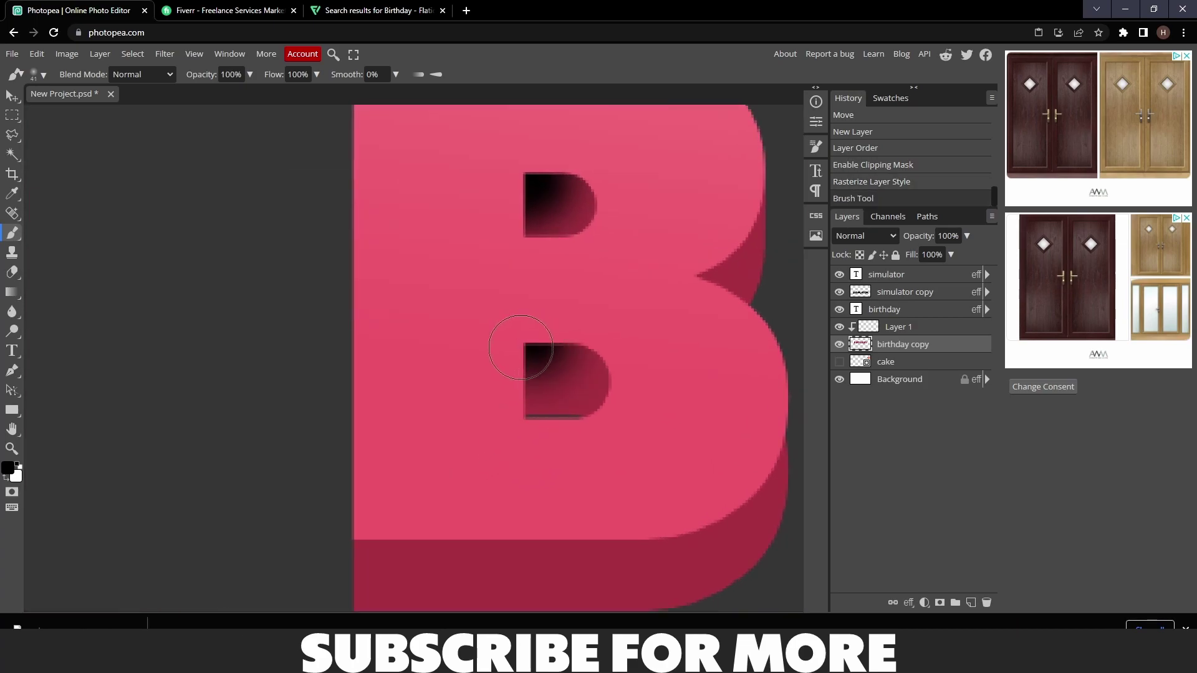
pyautogui.click(513, 350)
pyautogui.click(927, 325)
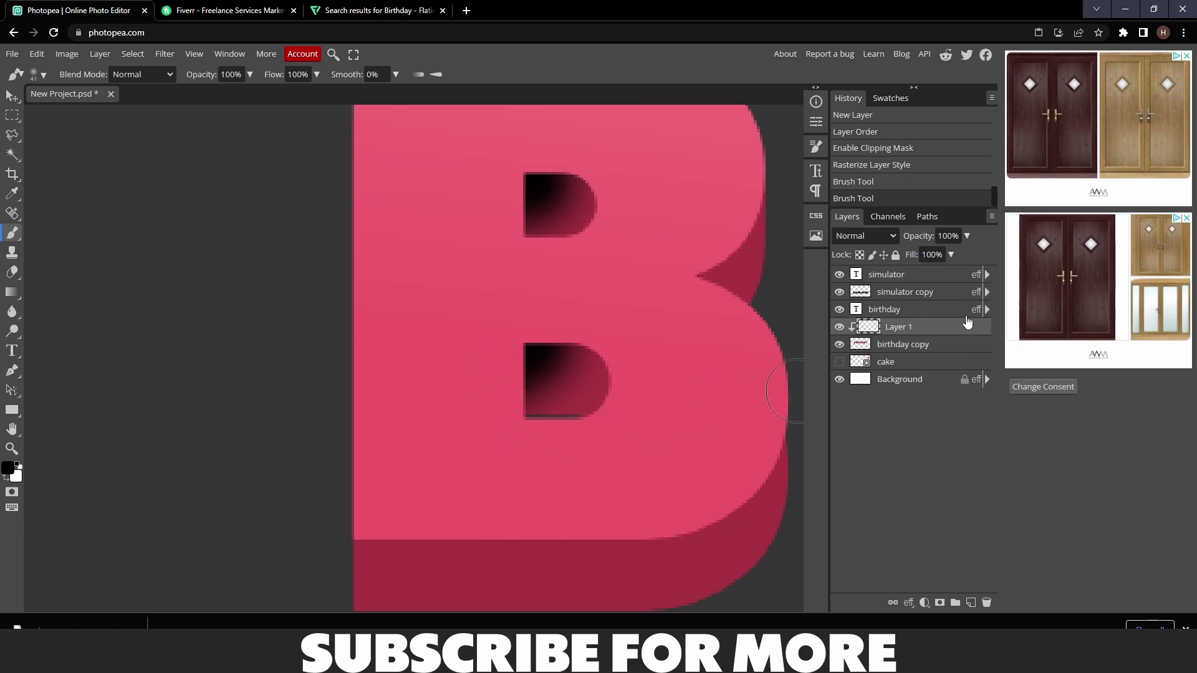
pyautogui.hotkey('ctrl', 'z')
pyautogui.hotkey('ctrl', 'z')
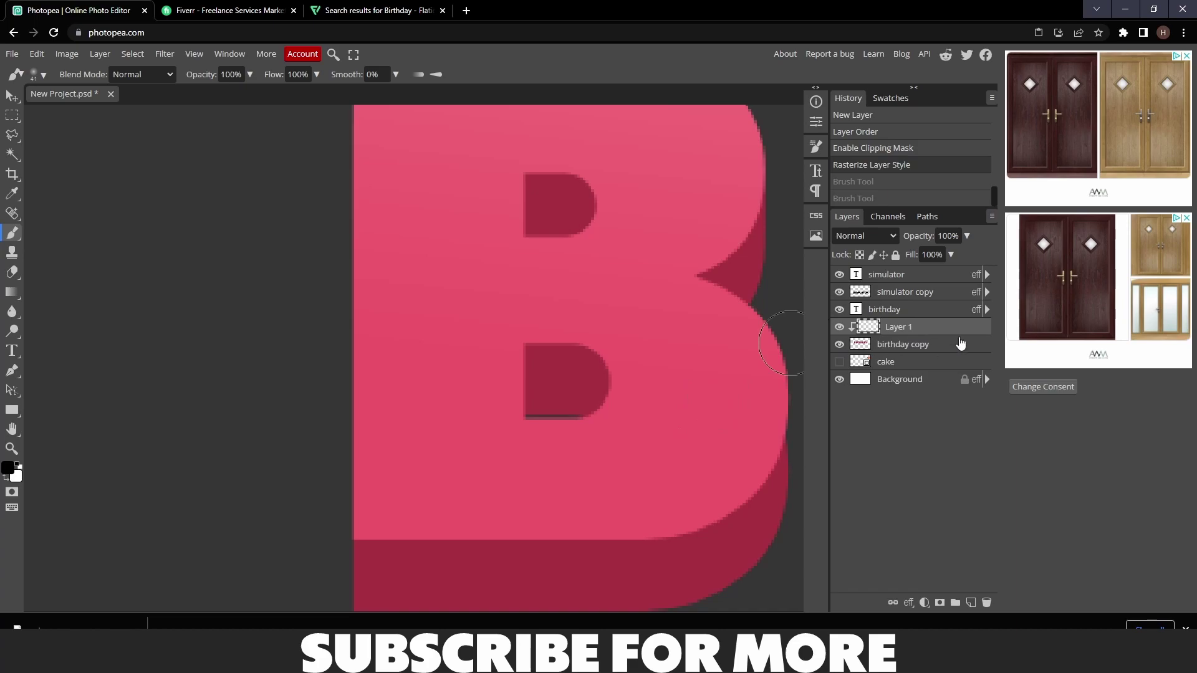
# Brush soft black shading into the B's two inner holes on Layer 1 and set the layer's opacity to 25%
pyautogui.moveTo(564, 146)
pyautogui.mouseDown()
pyautogui.moveTo(529, 166)
pyautogui.moveTo(536, 206)
pyautogui.mouseUp()
pyautogui.click(967, 235)
pyautogui.moveTo(968, 254); pyautogui.dragTo(921, 259)
pyautogui.moveTo(542, 353); pyautogui.dragTo(520, 380)
pyautogui.moveTo(543, 355); pyautogui.dragTo(523, 386)
# Brush soft black shading along the top of the red depth under all the BIRTHDAY letters
pyautogui.scroll(-5, 539, 444)
pyautogui.scroll(-2, 553, 476)
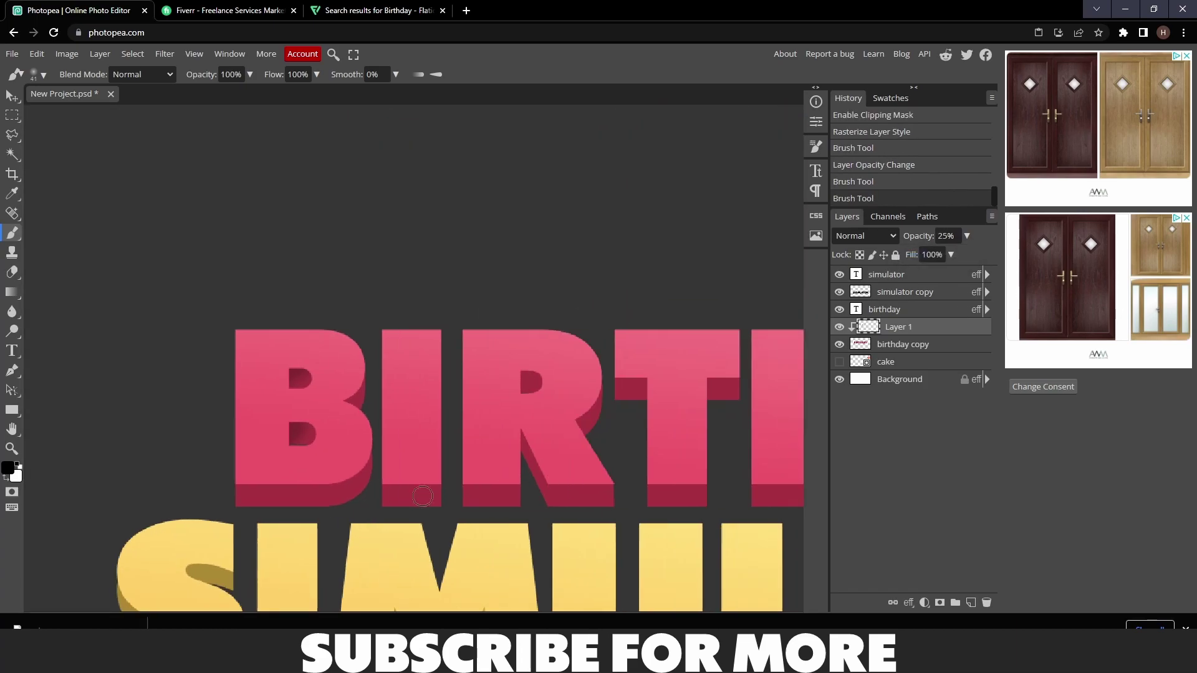
pyautogui.moveTo(240, 491); pyautogui.dragTo(760, 476)
pyautogui.hscroll(6, 751, 481)
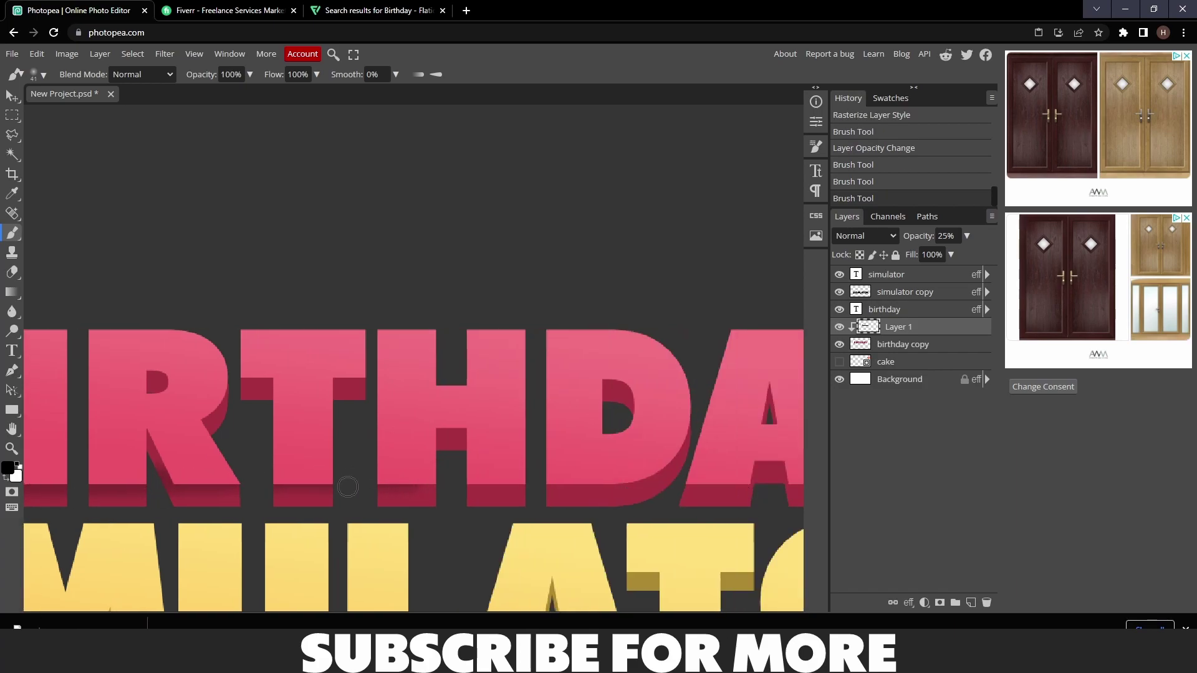
pyautogui.moveTo(310, 481)
pyautogui.mouseDown()
pyautogui.moveTo(568, 488)
pyautogui.moveTo(771, 473)
pyautogui.mouseUp()
pyautogui.hscroll(5, 496, 476)
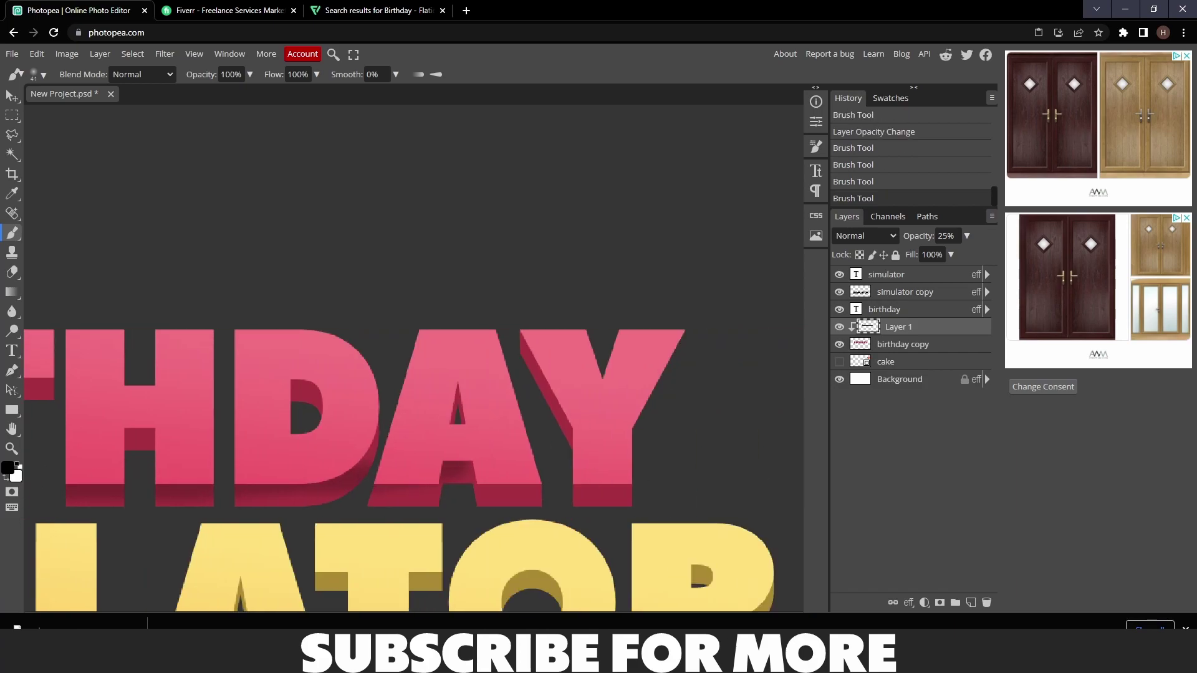
pyautogui.moveTo(428, 480); pyautogui.dragTo(655, 475)
# Set Layer 1's opacity to 23%
pyautogui.scroll(-3, 660, 476)
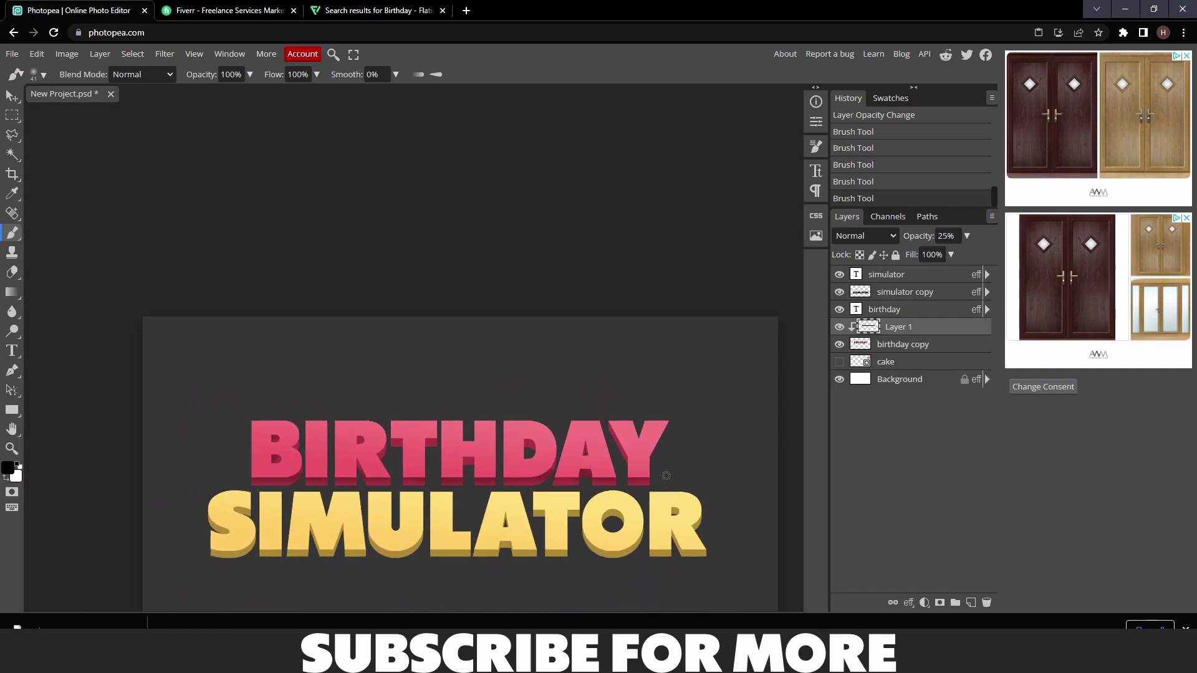
pyautogui.scroll(-1, 667, 475)
pyautogui.moveTo(929, 255); pyautogui.dragTo(918, 254)
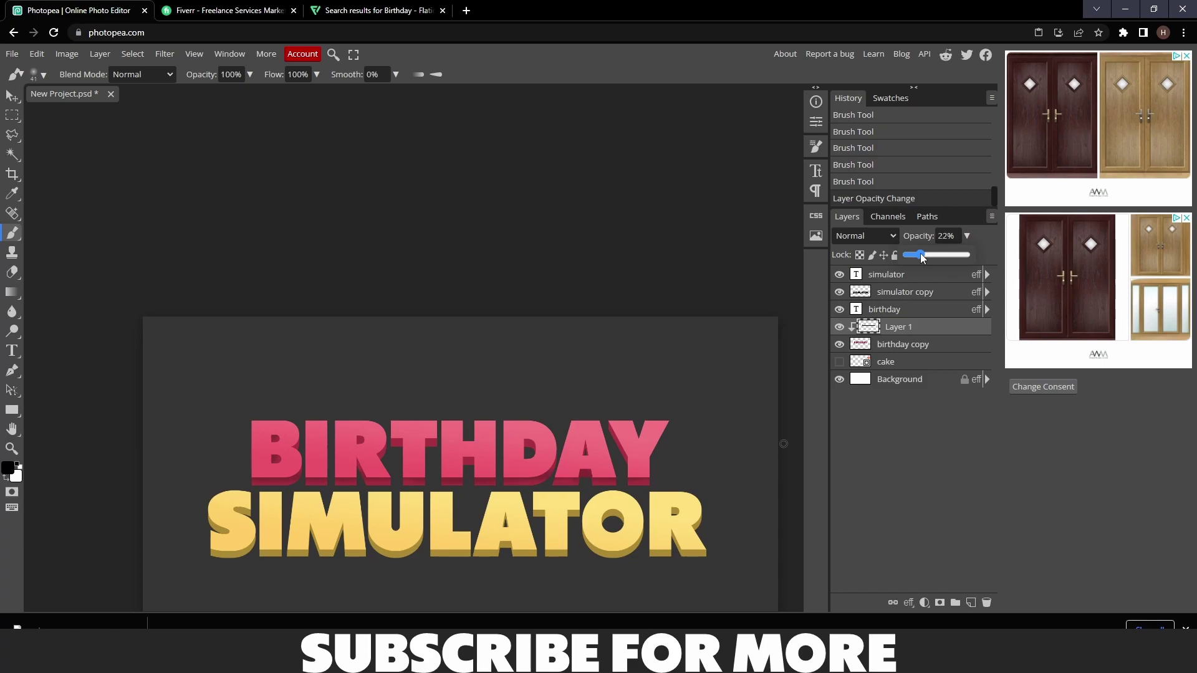
# Brush soft black shading into the inner hole of BIRTHDAY's R
pyautogui.scroll(4, 291, 477)
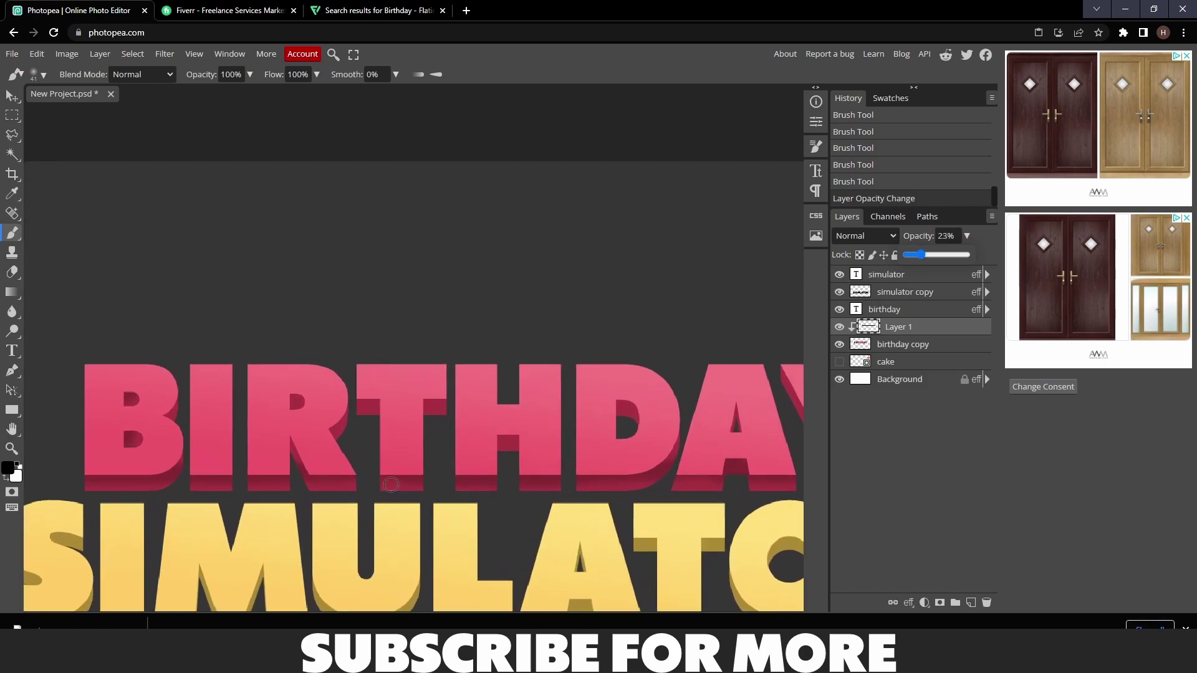
pyautogui.scroll(1, 248, 382)
pyautogui.click(313, 331)
pyautogui.hscroll(4, 458, 395)
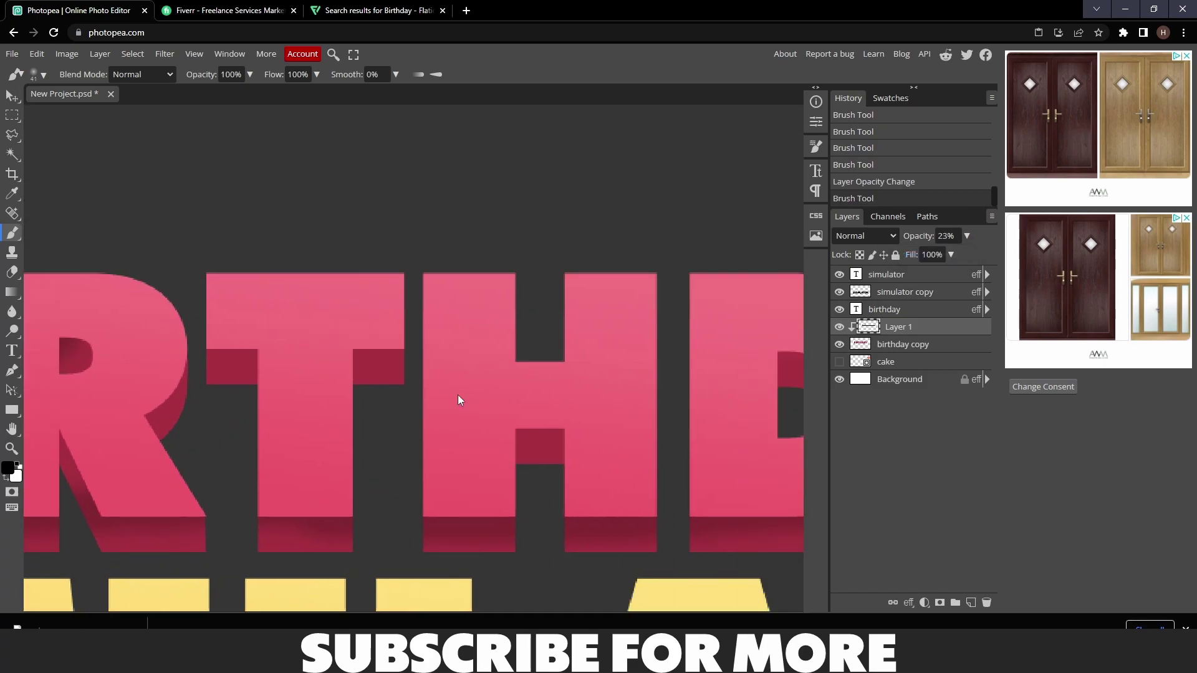
# Brush soft black shading on the depth under BIRTHDAY's T crossbar and inside the holes of the D and A
pyautogui.hscroll(2, 350, 369)
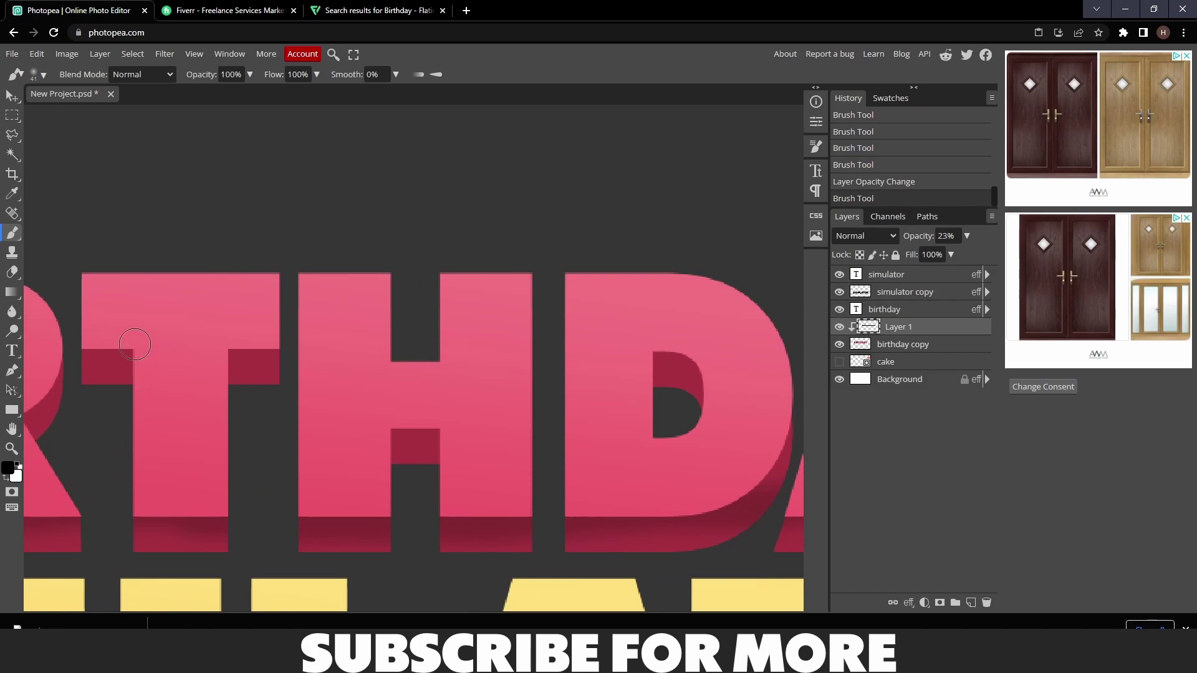
pyautogui.click(132, 340)
pyautogui.moveTo(99, 339); pyautogui.dragTo(109, 340)
pyautogui.hscroll(3, 507, 372)
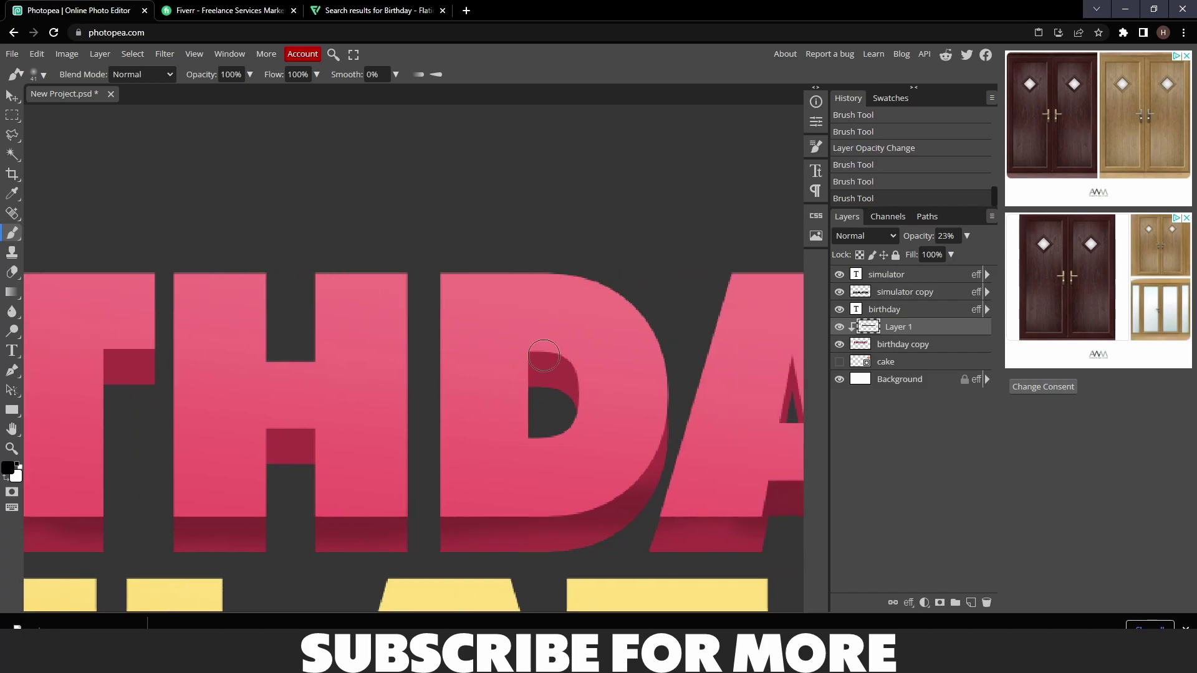
pyautogui.moveTo(546, 347)
pyautogui.mouseDown()
pyautogui.moveTo(467, 355)
pyautogui.moveTo(481, 379)
pyautogui.mouseUp()
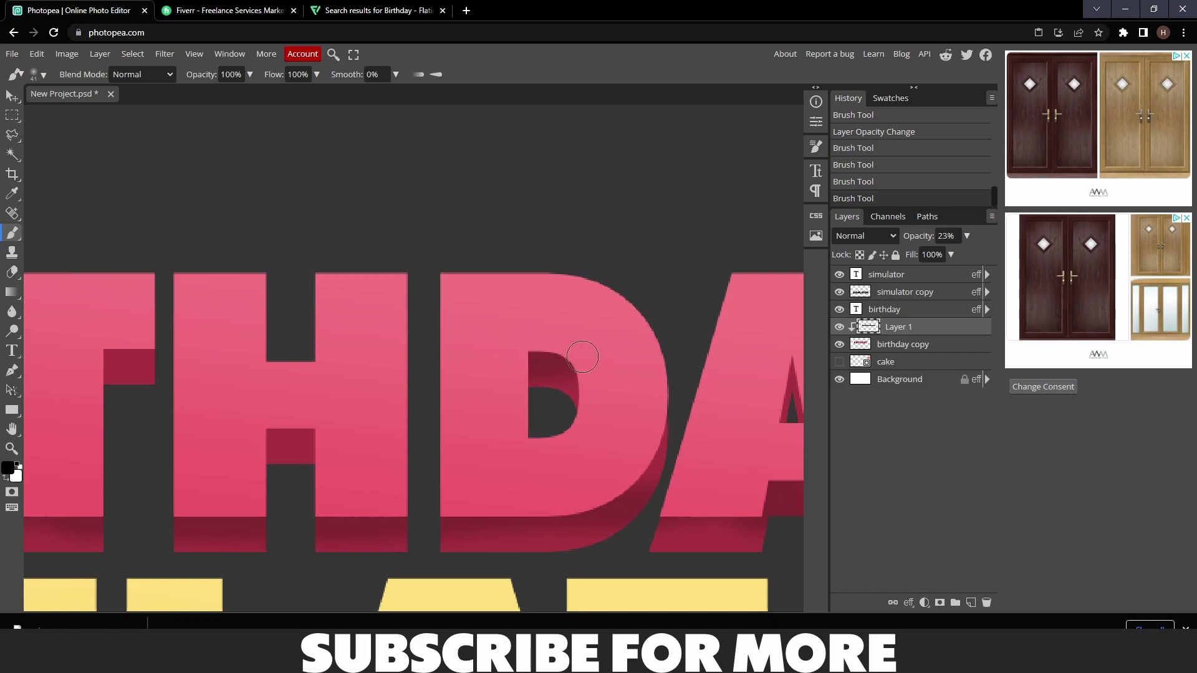
pyautogui.hscroll(4, 615, 403)
pyautogui.moveTo(309, 372); pyautogui.dragTo(285, 368)
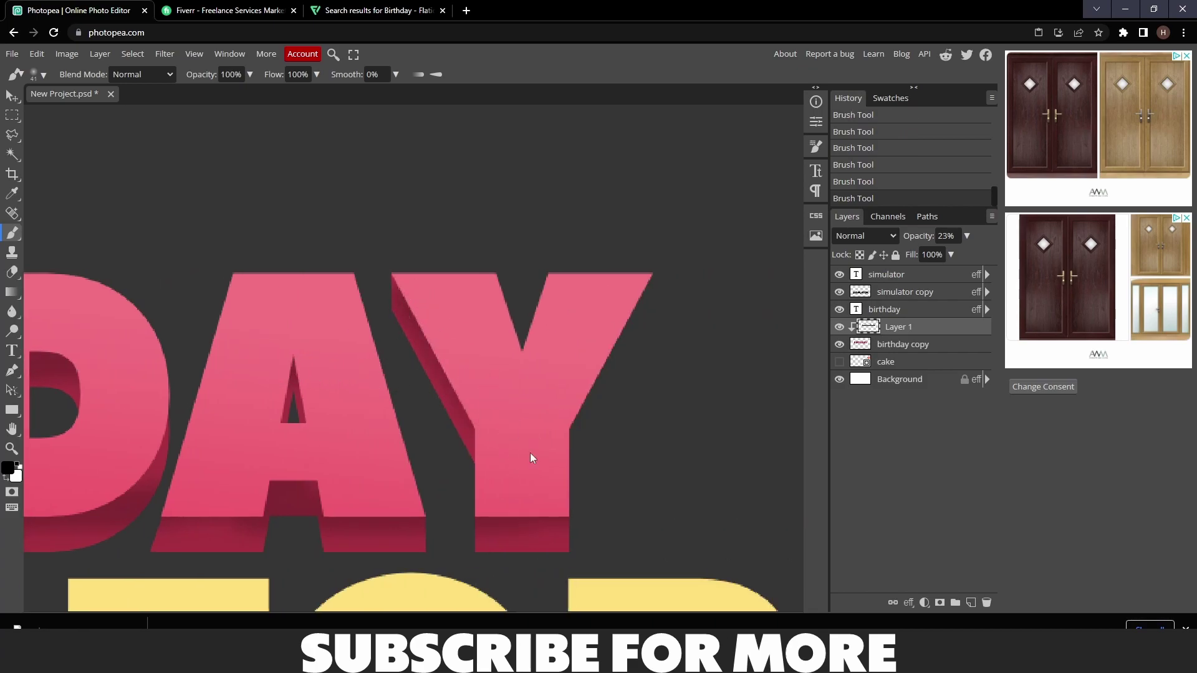
# Set Layer 1's opacity to 20%
pyautogui.hscroll(2, 530, 453)
pyautogui.scroll(-5, 530, 452)
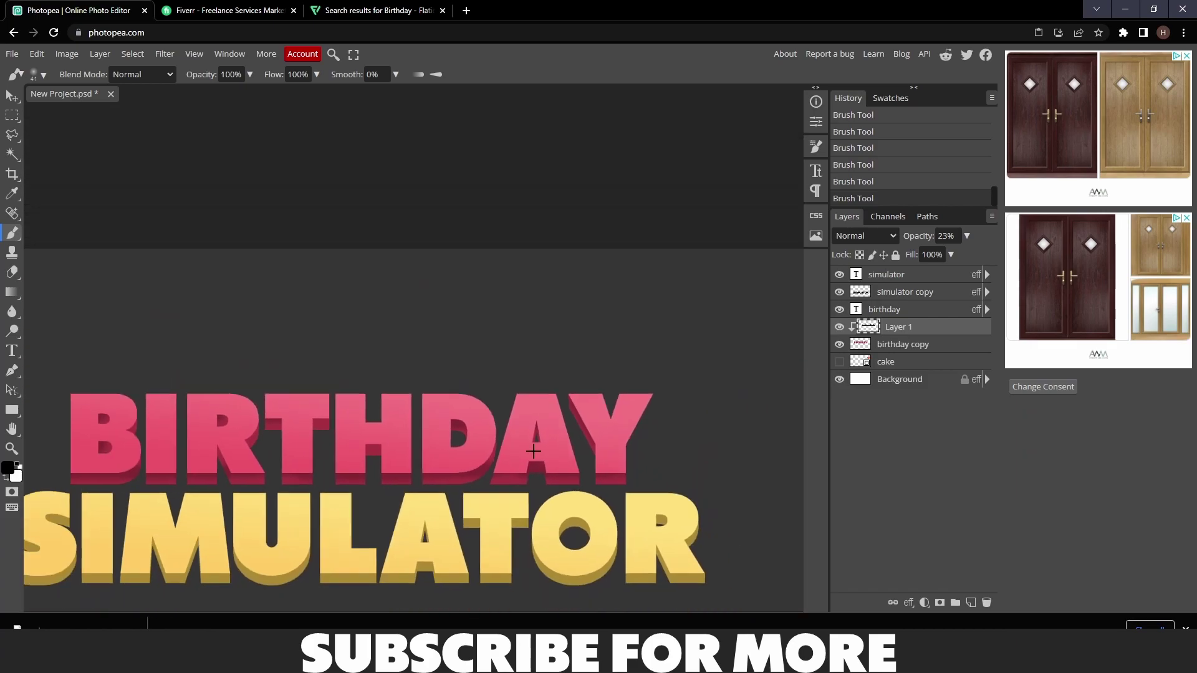
pyautogui.scroll(-1, 533, 451)
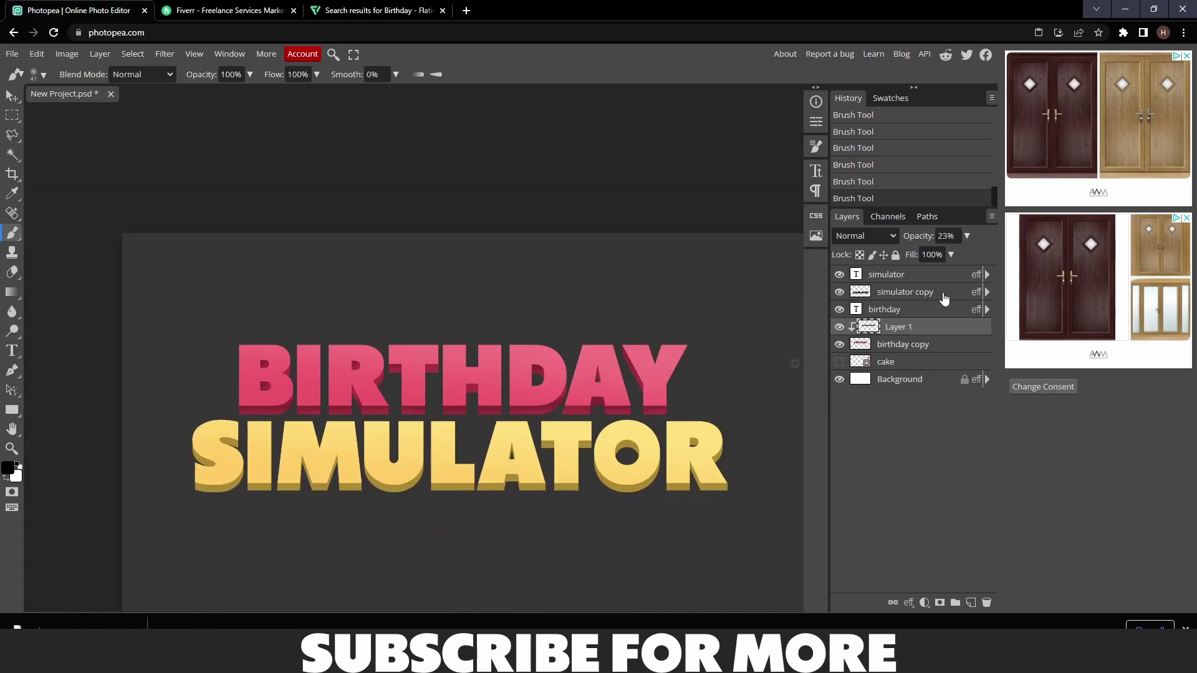
pyautogui.click(967, 236)
pyautogui.moveTo(922, 255); pyautogui.dragTo(918, 255)
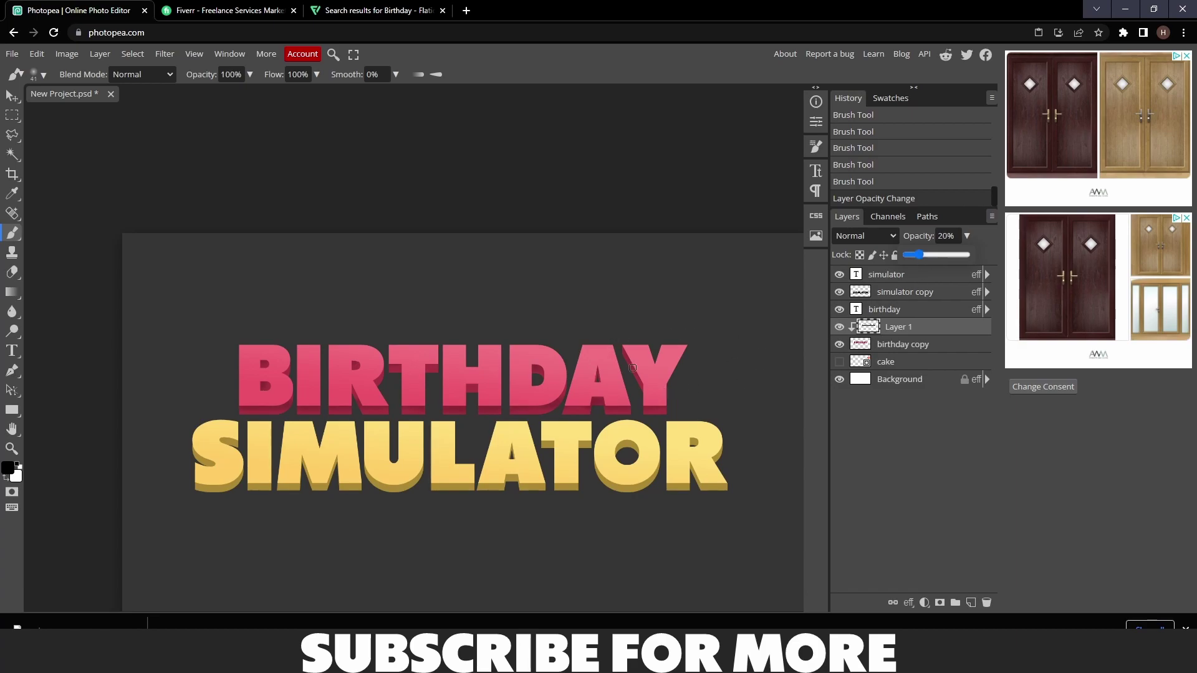
# Create a new layer, make it a clipping mask and place it directly above the simulator copy layer
pyautogui.click(973, 603)
pyautogui.rightClick(888, 330)
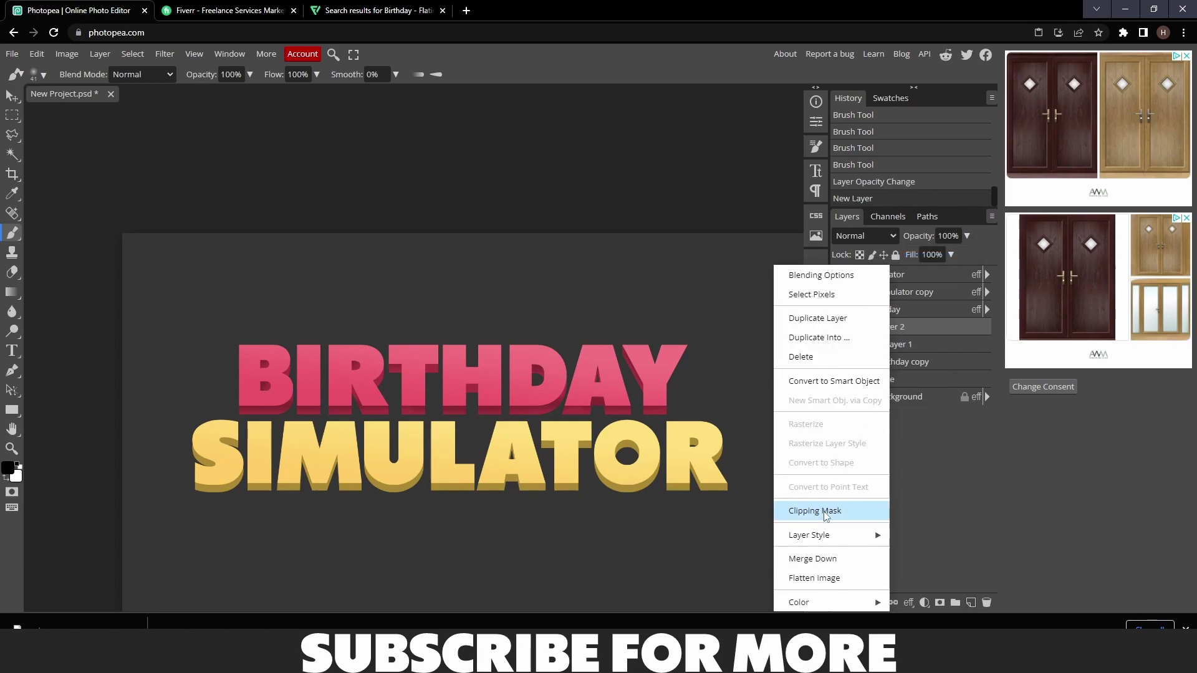
pyautogui.click(814, 510)
pyautogui.moveTo(908, 325); pyautogui.dragTo(967, 287)
# Rasterize the layer style of the simulator copy layer
pyautogui.rightClick(933, 291)
pyautogui.click(932, 314)
pyautogui.rightClick(932, 315)
pyautogui.click(851, 443)
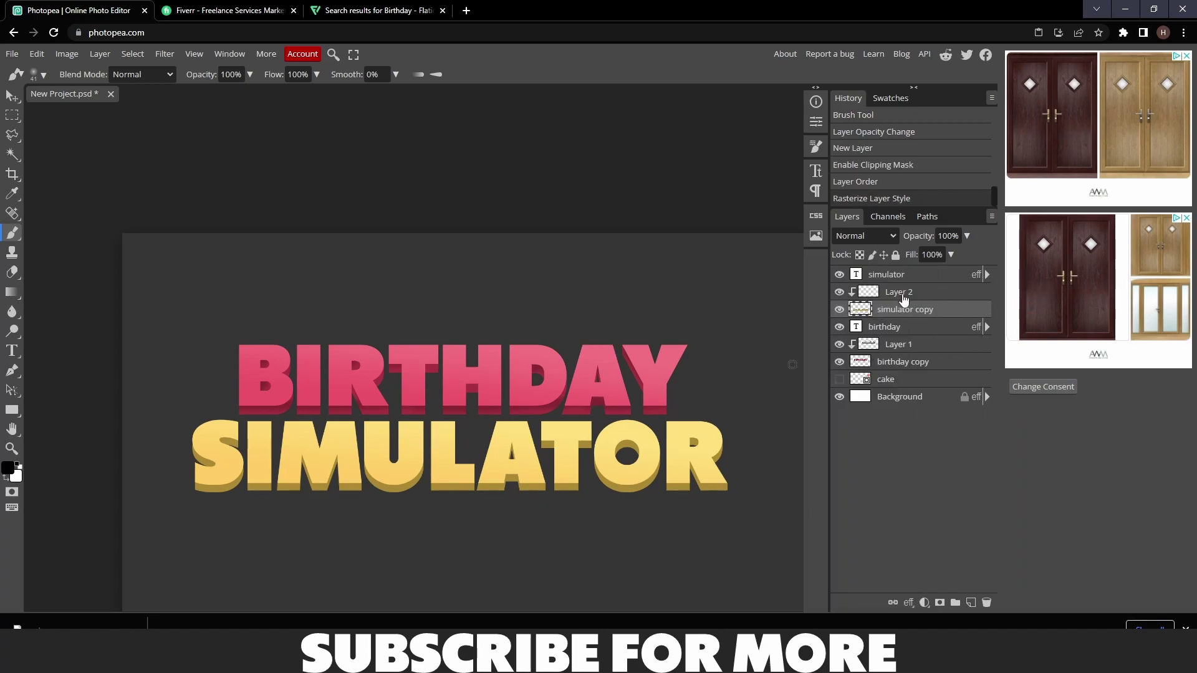
# Brush soft black shading on Layer 2 along the top of the gold depth under all the SIMULATOR letters
pyautogui.click(903, 296)
pyautogui.scroll(5, 250, 445)
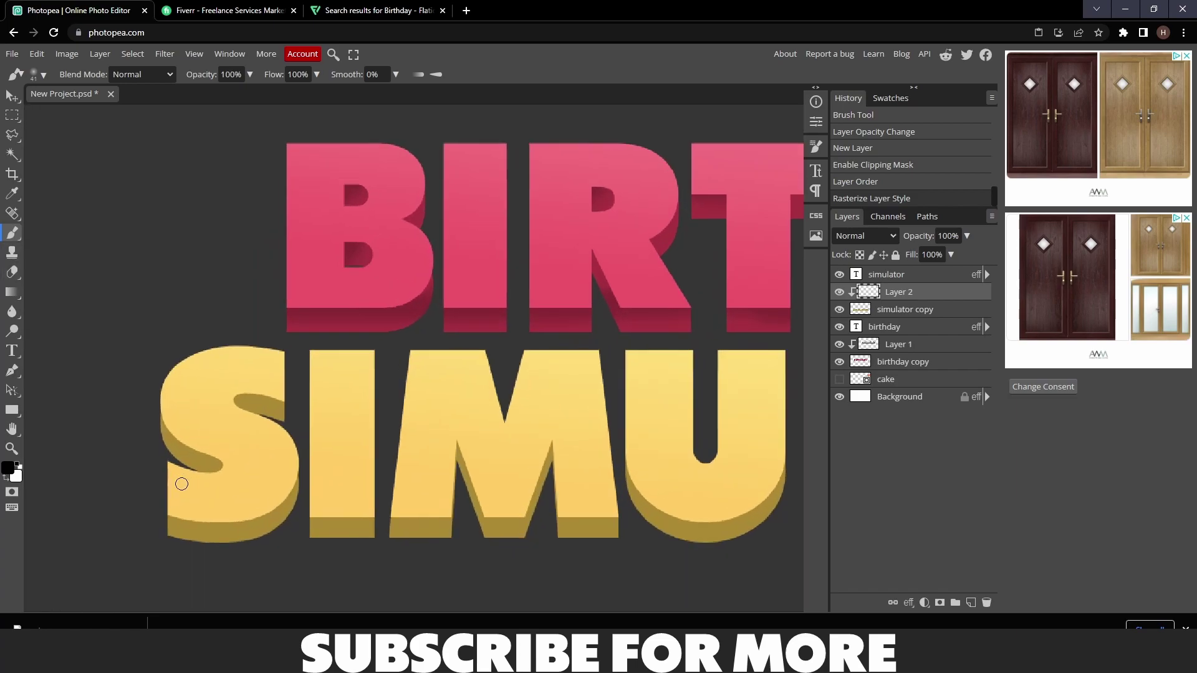
pyautogui.moveTo(155, 352); pyautogui.dragTo(194, 408)
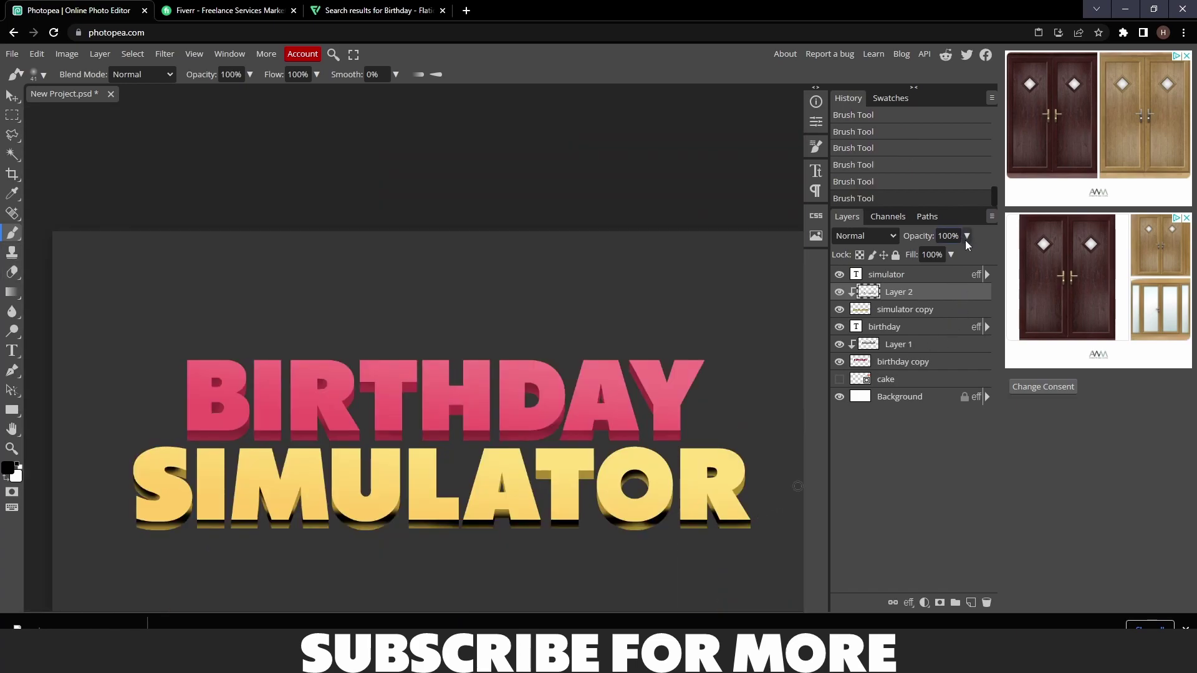
# Lower Layer 2's opacity to soften the SIMULATOR shading
pyautogui.click(967, 237)
pyautogui.moveTo(951, 252); pyautogui.dragTo(917, 253)
pyautogui.click(899, 397)
# Show the cake layer and move the cake so it sits centred on top of BIRTHDAY
pyautogui.scroll(-2, 600, 383)
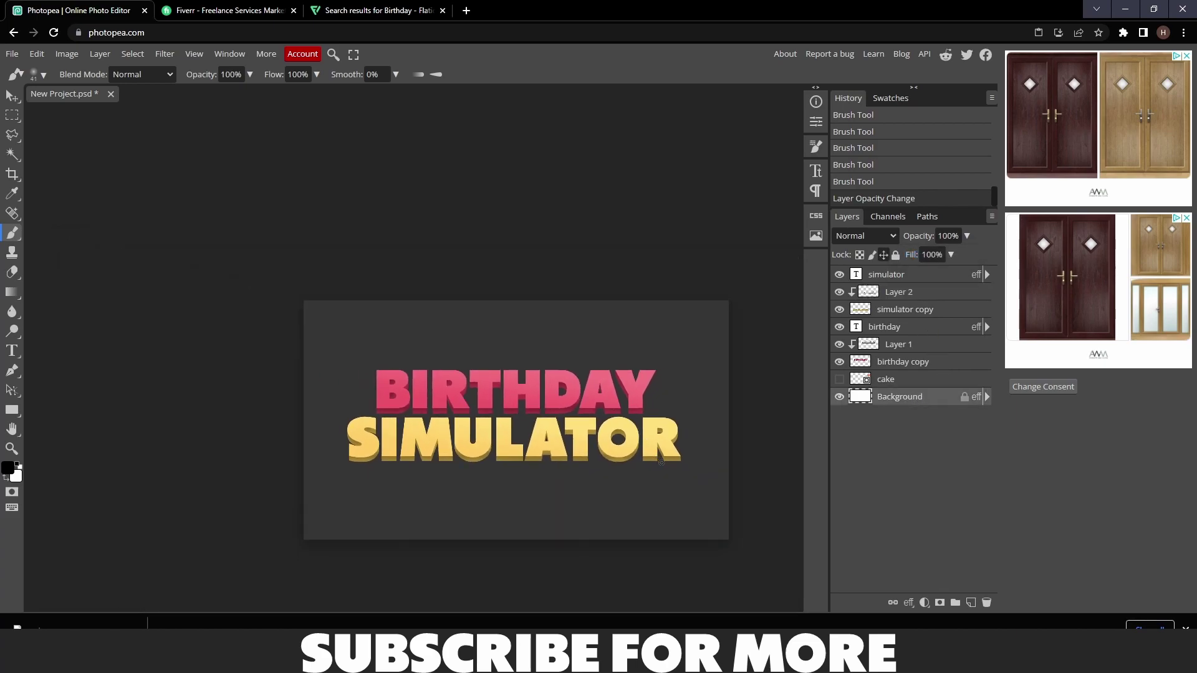
pyautogui.scroll(3, 651, 461)
pyautogui.scroll(1, 648, 460)
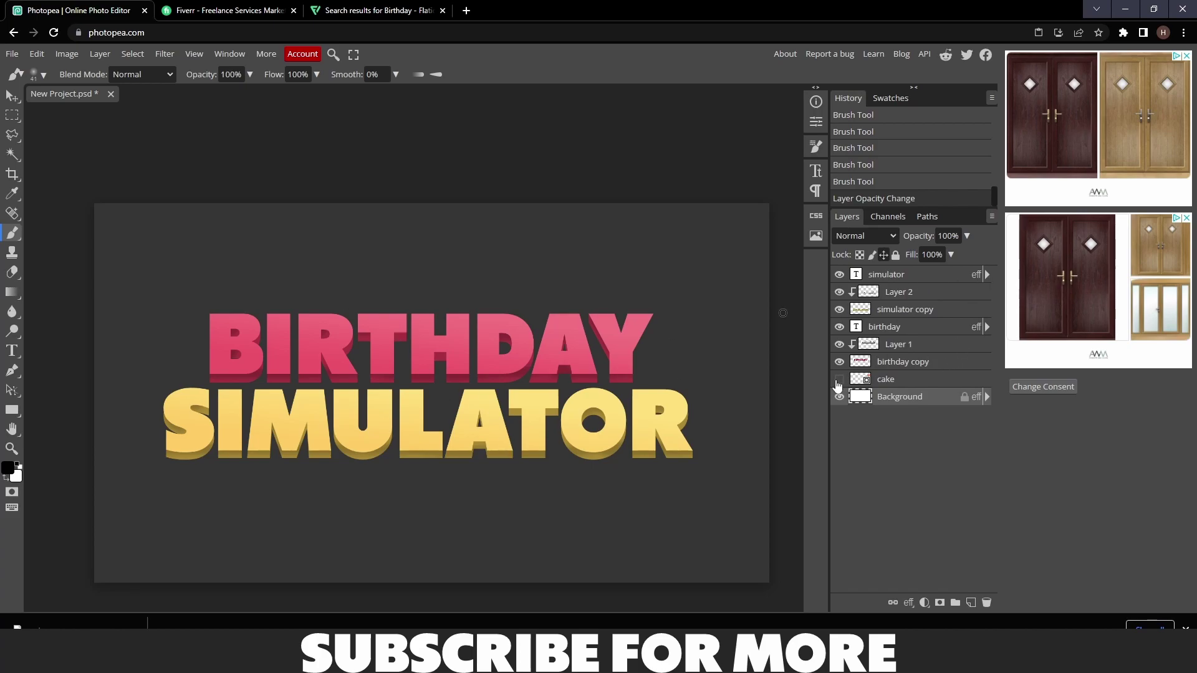
pyautogui.click(839, 380)
pyautogui.click(907, 388)
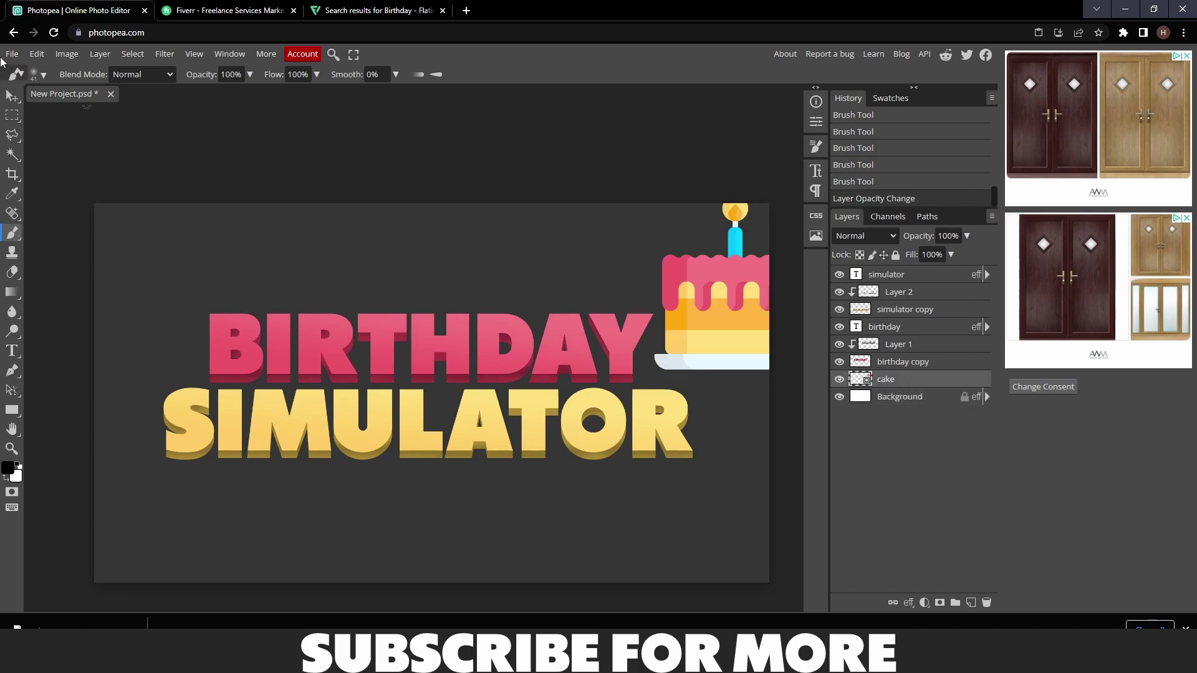
pyautogui.click(12, 96)
pyautogui.moveTo(770, 311); pyautogui.dragTo(436, 244)
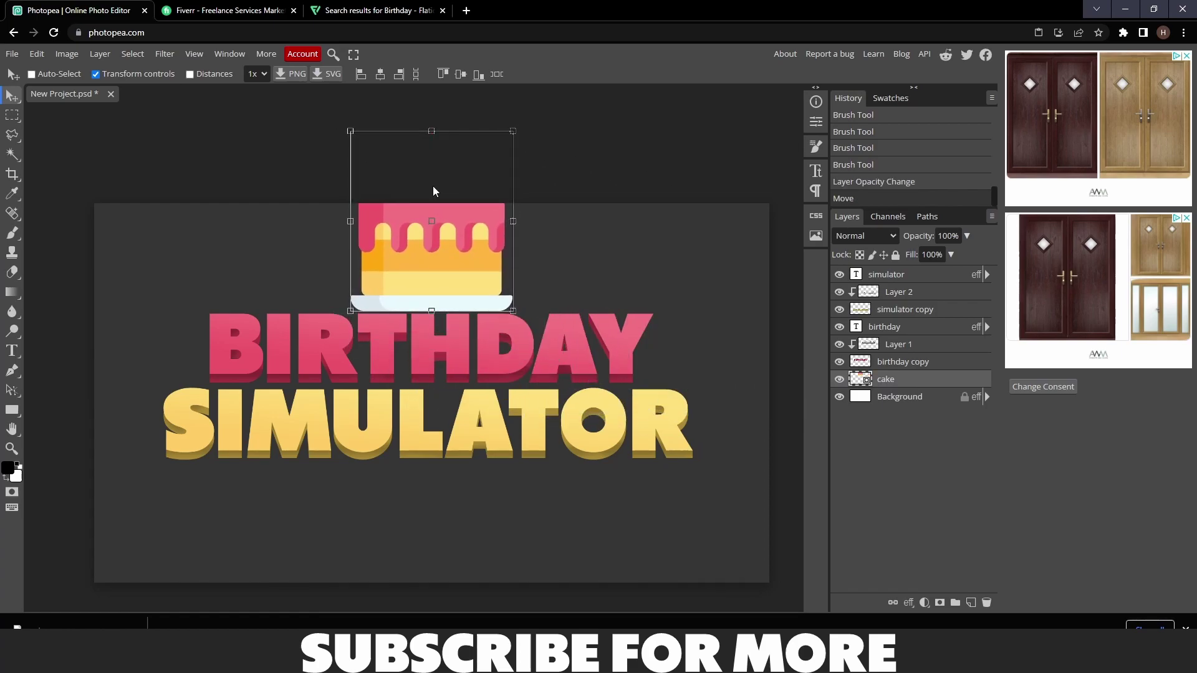
# Select the cake and all birthday and simulator layers together and move them down until the whole cake fits the canvas
pyautogui.keyDown('ctrl'); pyautogui.click(923, 363); pyautogui.keyUp('ctrl')
pyautogui.keyDown('ctrl'); pyautogui.click(891, 326); pyautogui.keyUp('ctrl')
pyautogui.keyDown('ctrl'); pyautogui.click(906, 346); pyautogui.keyUp('ctrl')
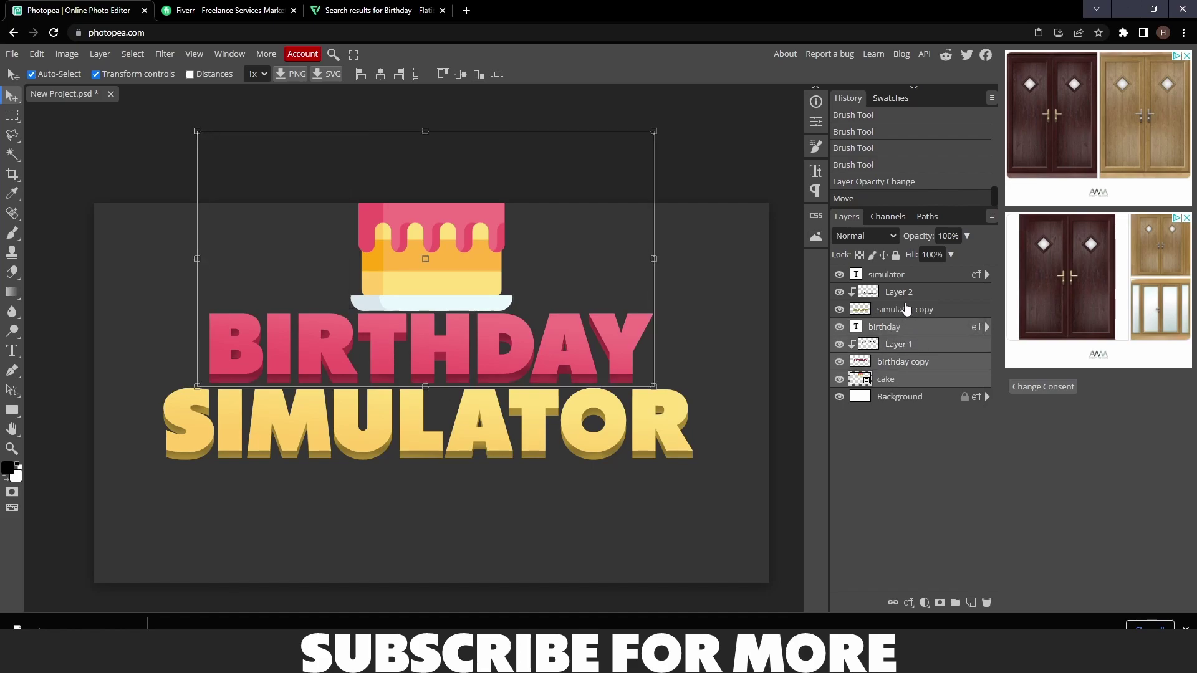
pyautogui.keyDown('ctrl'); pyautogui.click(894, 297); pyautogui.keyUp('ctrl')
pyautogui.keyDown('ctrl'); pyautogui.click(903, 278); pyautogui.keyUp('ctrl')
pyautogui.keyDown('ctrl'); pyautogui.click(908, 308); pyautogui.keyUp('ctrl')
pyautogui.moveTo(514, 326); pyautogui.dragTo(518, 420)
# Merge the simulator text, Layer 2 and simulator copy into one layer
pyautogui.click(927, 397)
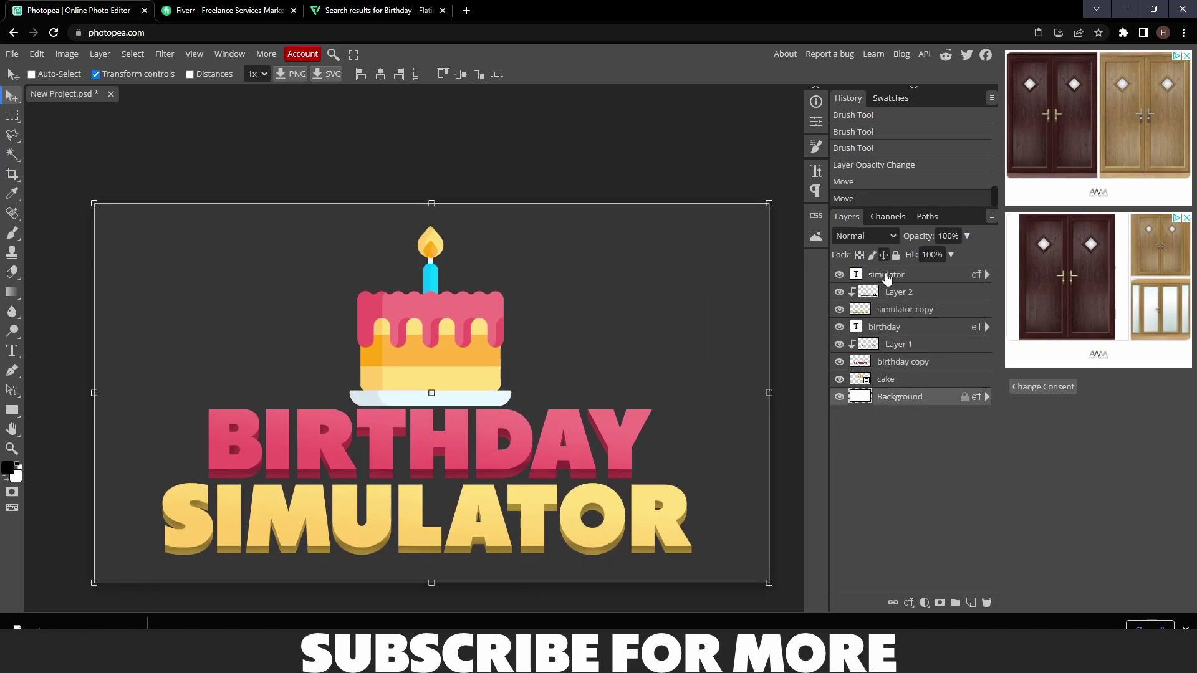
pyautogui.click(887, 278)
pyautogui.keyDown('ctrl'); pyautogui.click(895, 295); pyautogui.keyUp('ctrl')
pyautogui.keyDown('ctrl'); pyautogui.click(905, 312); pyautogui.keyUp('ctrl')
pyautogui.keyDown('ctrl'); pyautogui.click(950, 311); pyautogui.keyUp('ctrl')
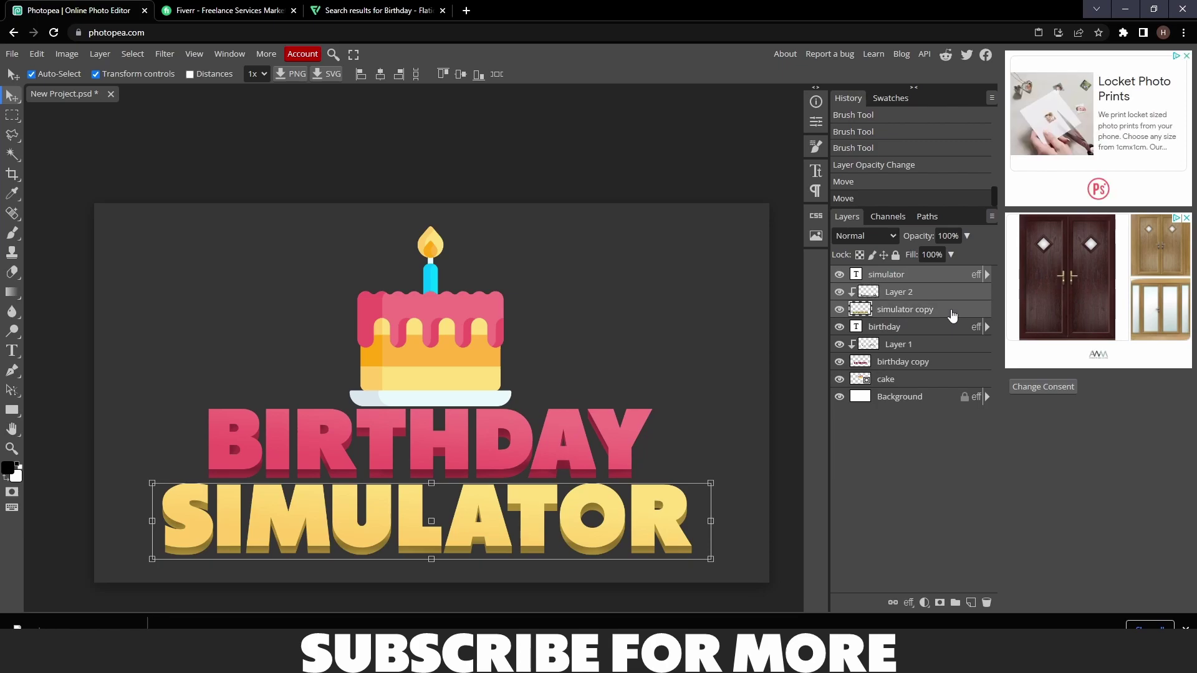
pyautogui.rightClick(951, 311)
pyautogui.click(901, 566)
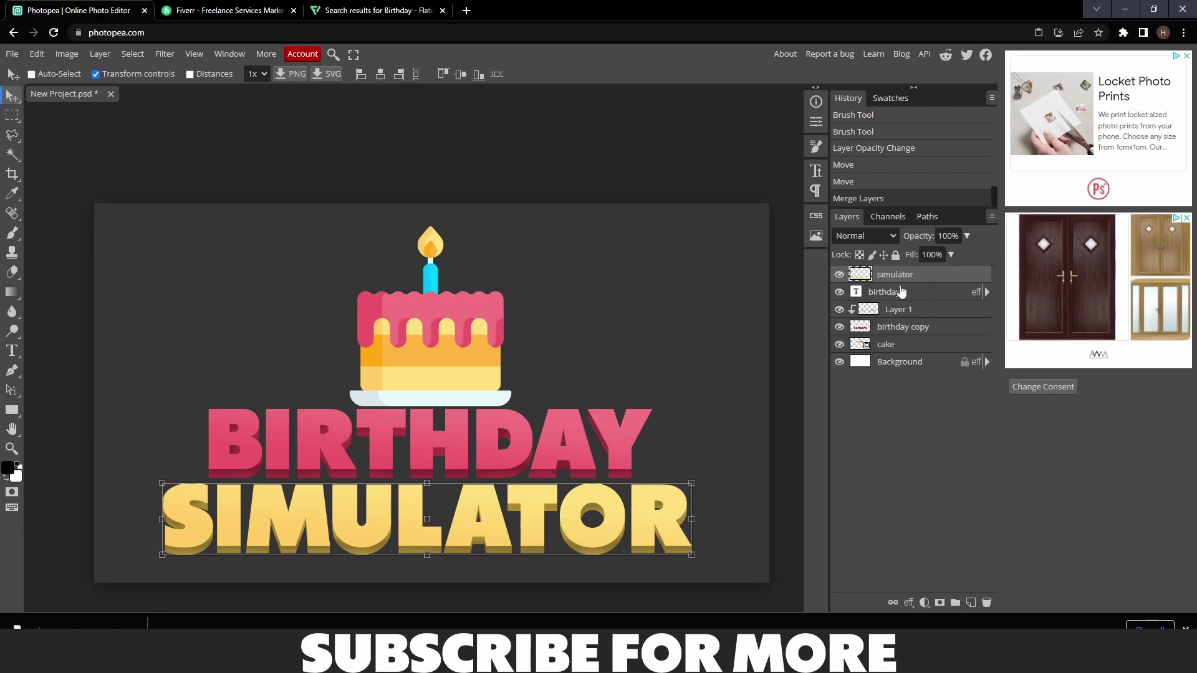
# Merge the birthday text, Layer 1 and birthday copy into one layer
pyautogui.click(900, 292)
pyautogui.keyDown('shift'); pyautogui.click(900, 327); pyautogui.keyUp('shift')
pyautogui.rightClick(909, 327)
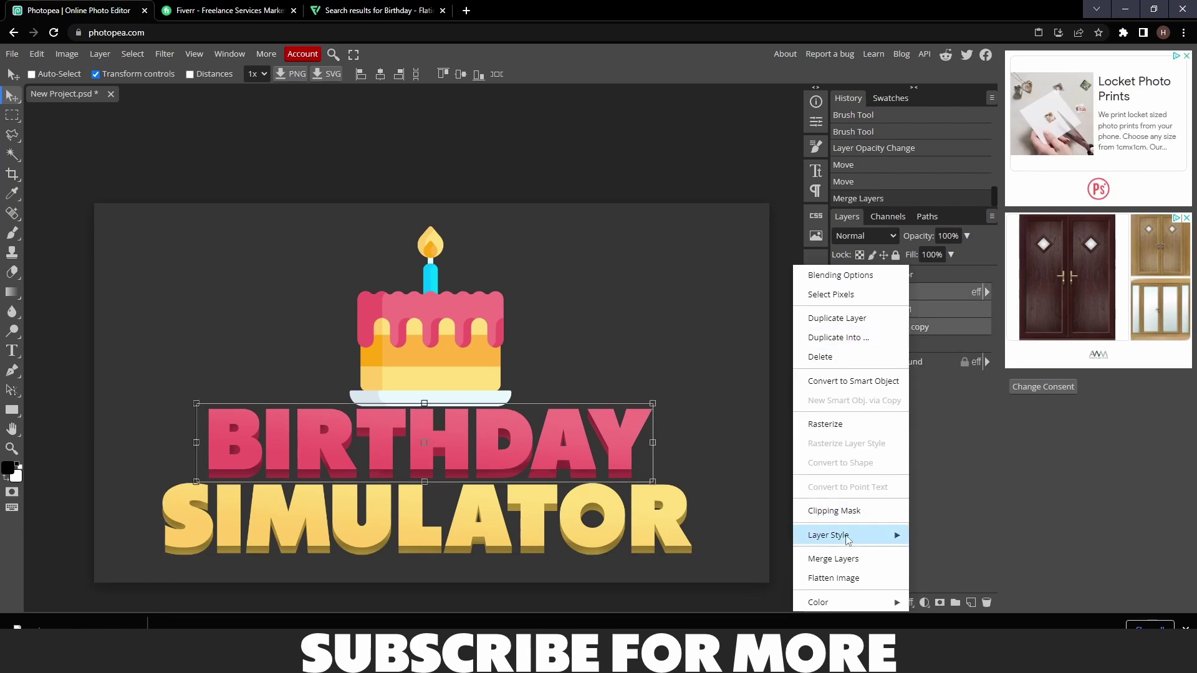
pyautogui.click(846, 558)
# Add a 15 px black outside stroke to the simulator layer
pyautogui.click(916, 283)
pyautogui.rightClick(916, 284)
pyautogui.click(904, 274)
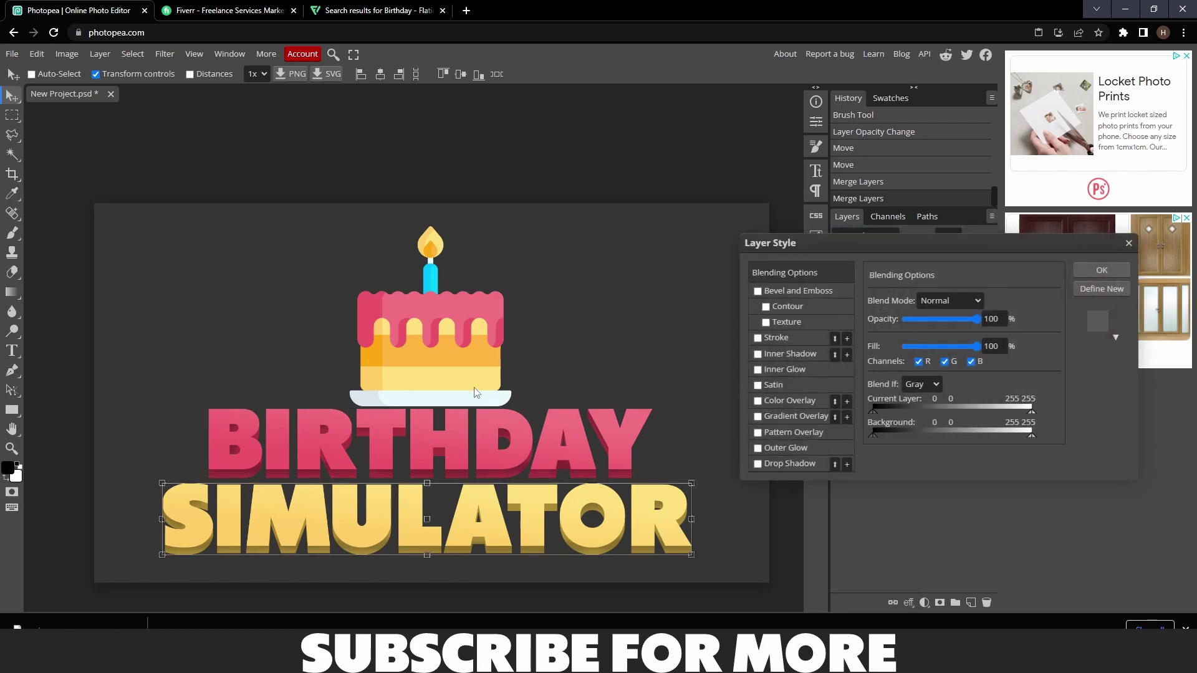
pyautogui.click(757, 337)
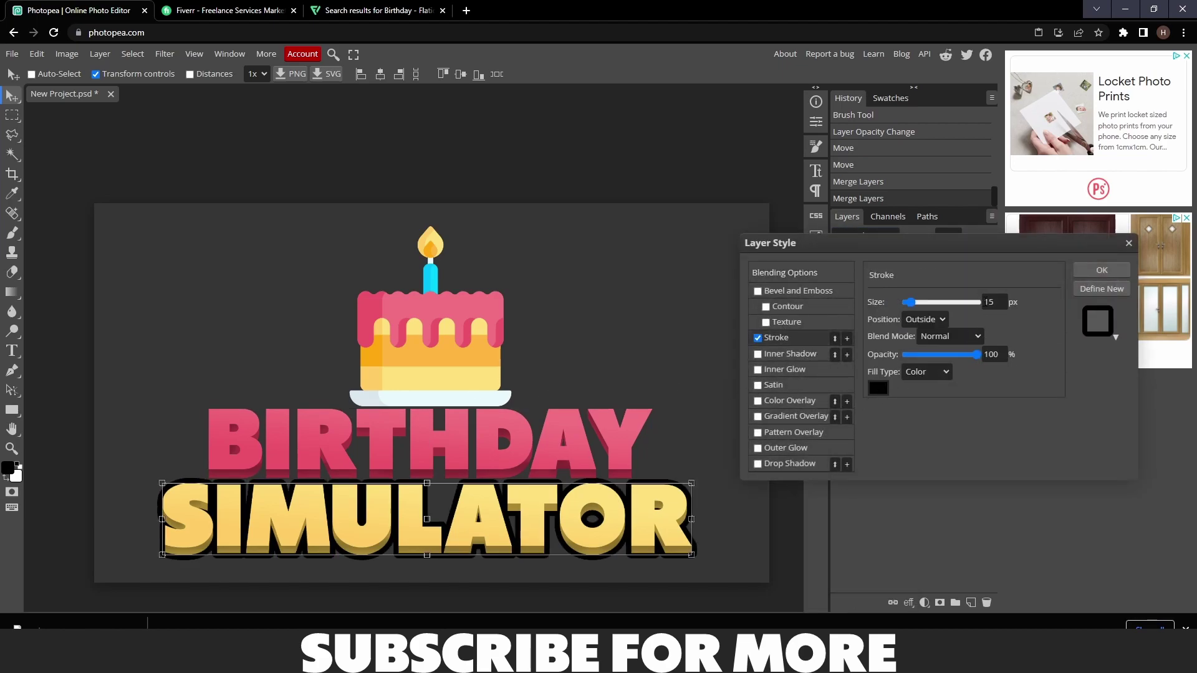
pyautogui.click(1102, 270)
# Add a 15 px black outside stroke to the birthday layer
pyautogui.rightClick(901, 288)
pyautogui.click(810, 270)
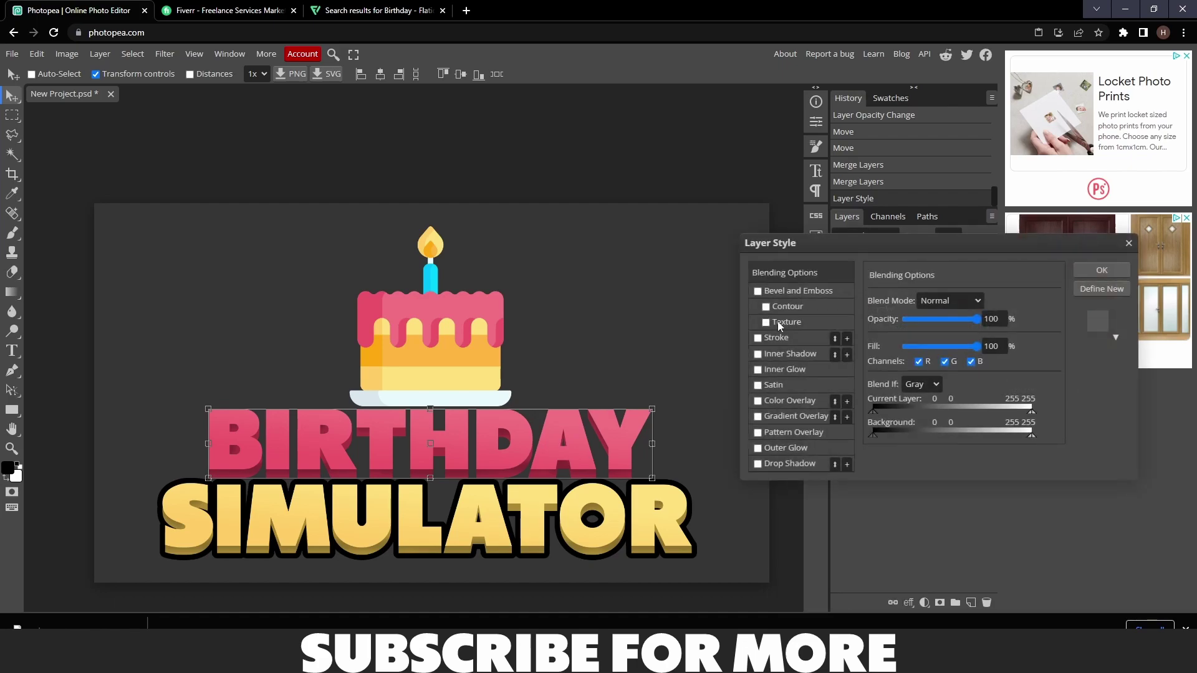
pyautogui.click(773, 337)
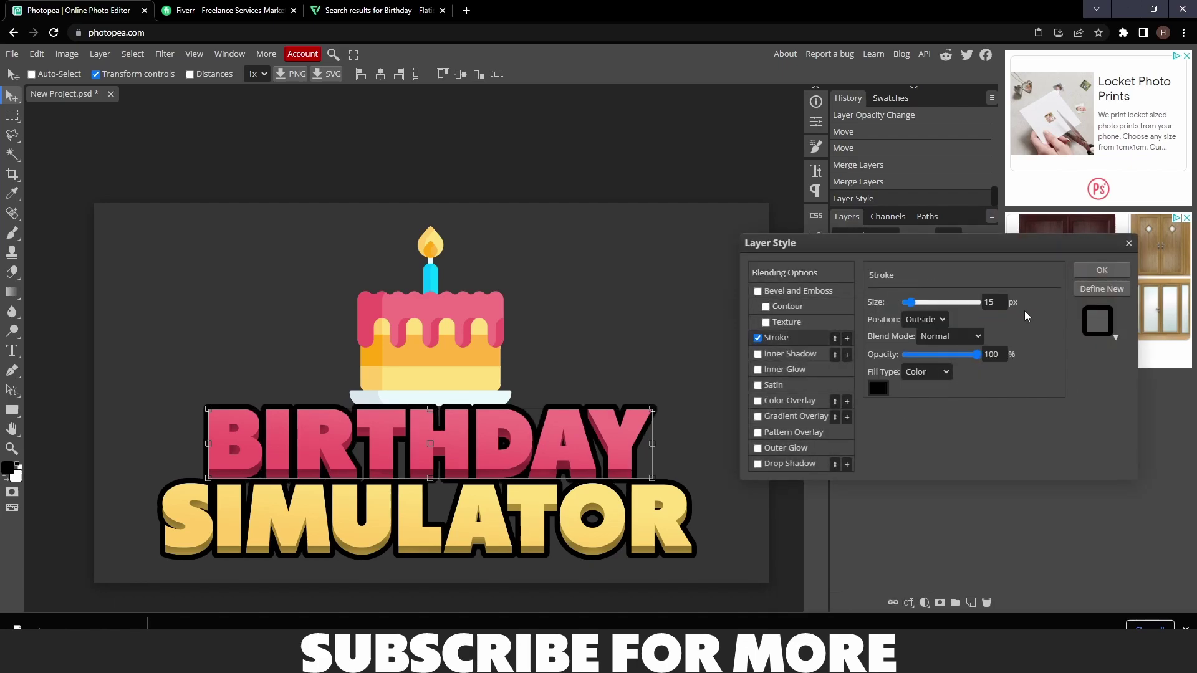
pyautogui.click(1107, 269)
pyautogui.moveTo(885, 294); pyautogui.dragTo(920, 295)
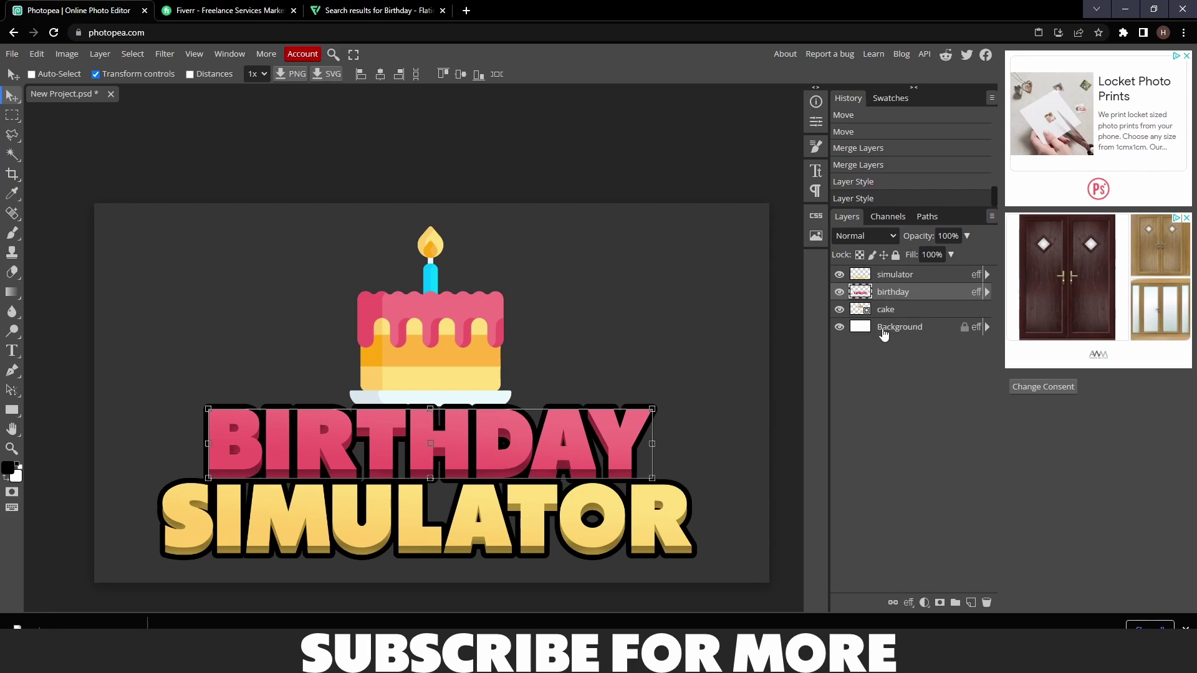
# Nudge the cake slightly right so it is centred above the text
pyautogui.click(884, 330)
pyautogui.click(907, 315)
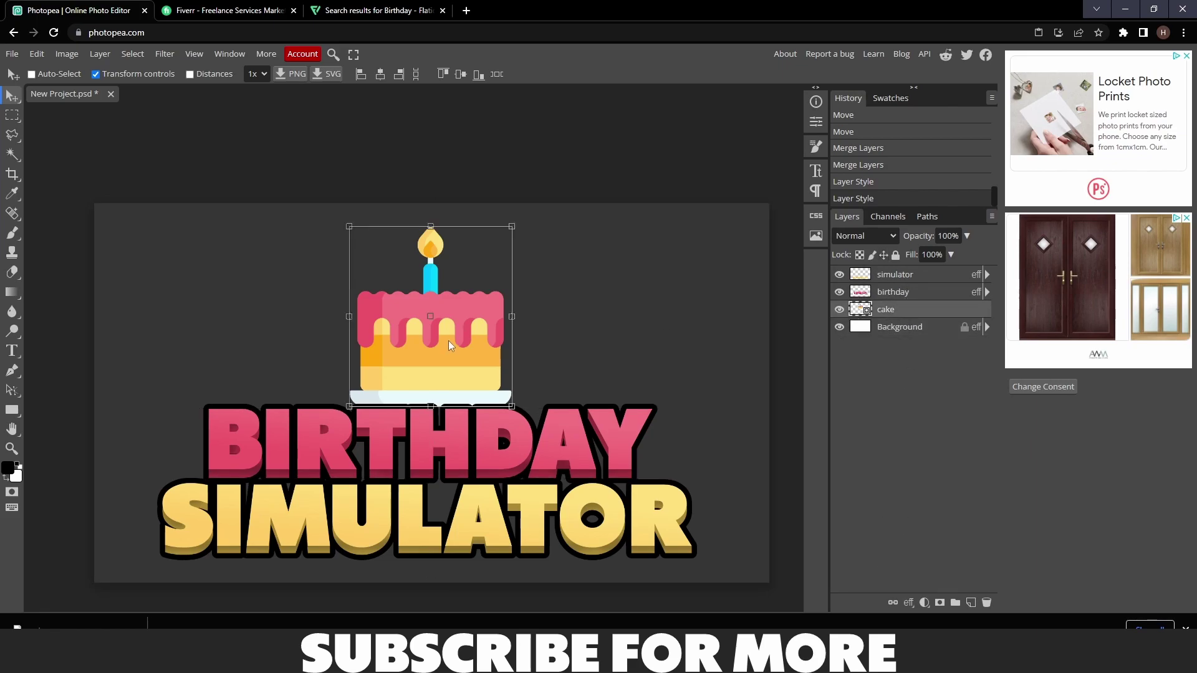
pyautogui.moveTo(460, 344); pyautogui.dragTo(461, 344)
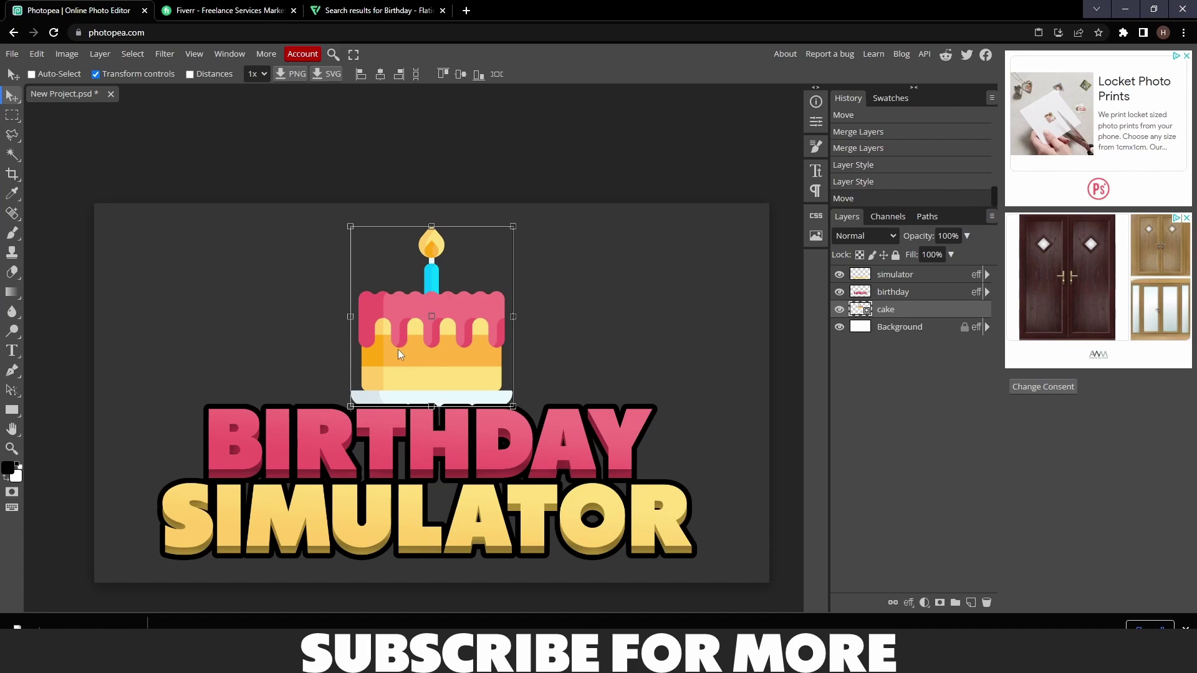
# Switch to Flaticon, dismiss the attribution notice and download the striped party hat icon as a PNG
pyautogui.click(358, 19)
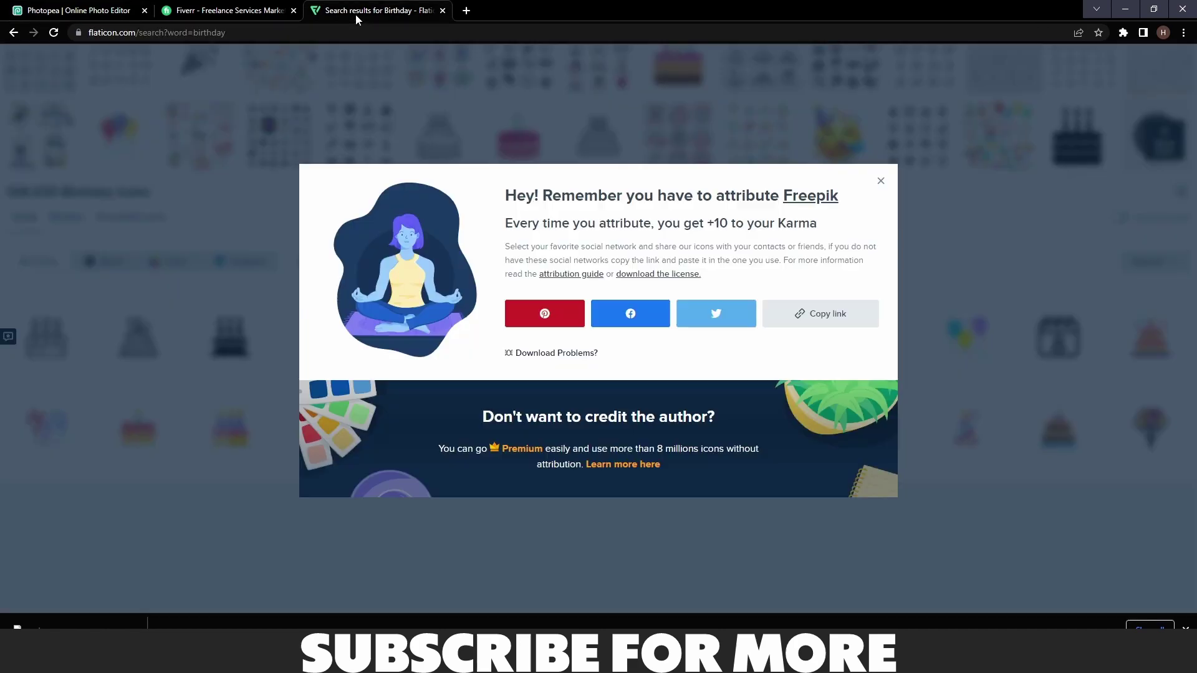
pyautogui.click(882, 182)
pyautogui.moveTo(975, 459)
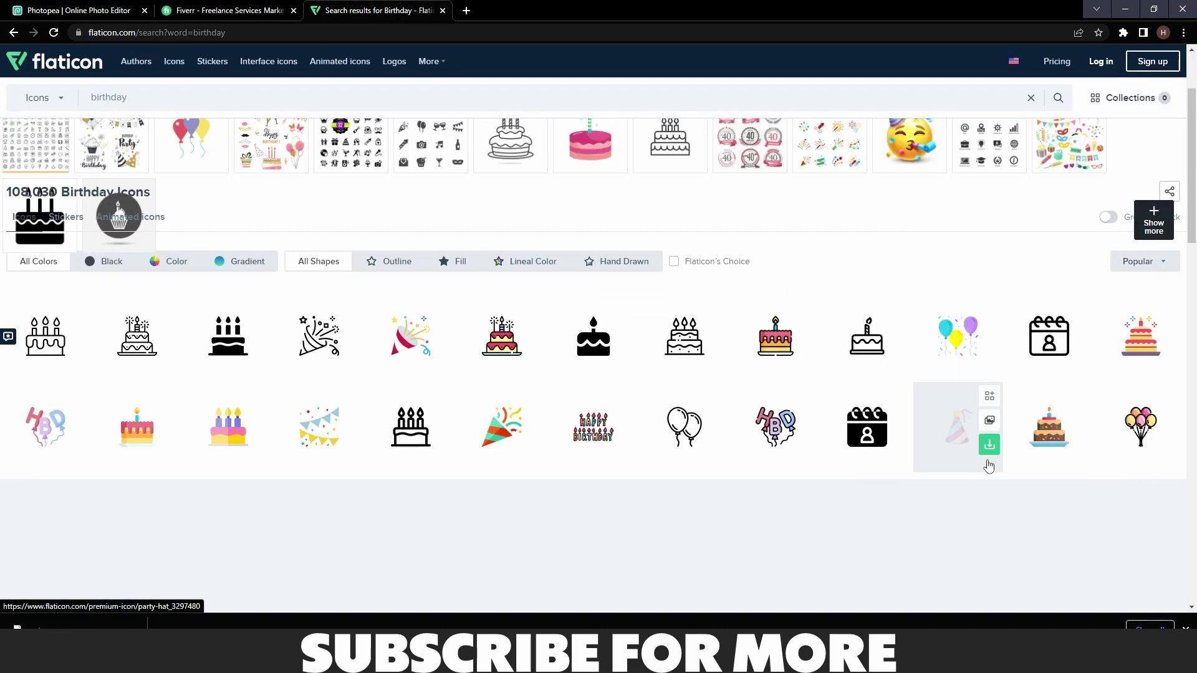
pyautogui.moveTo(460, 431)
pyautogui.moveTo(452, 454)
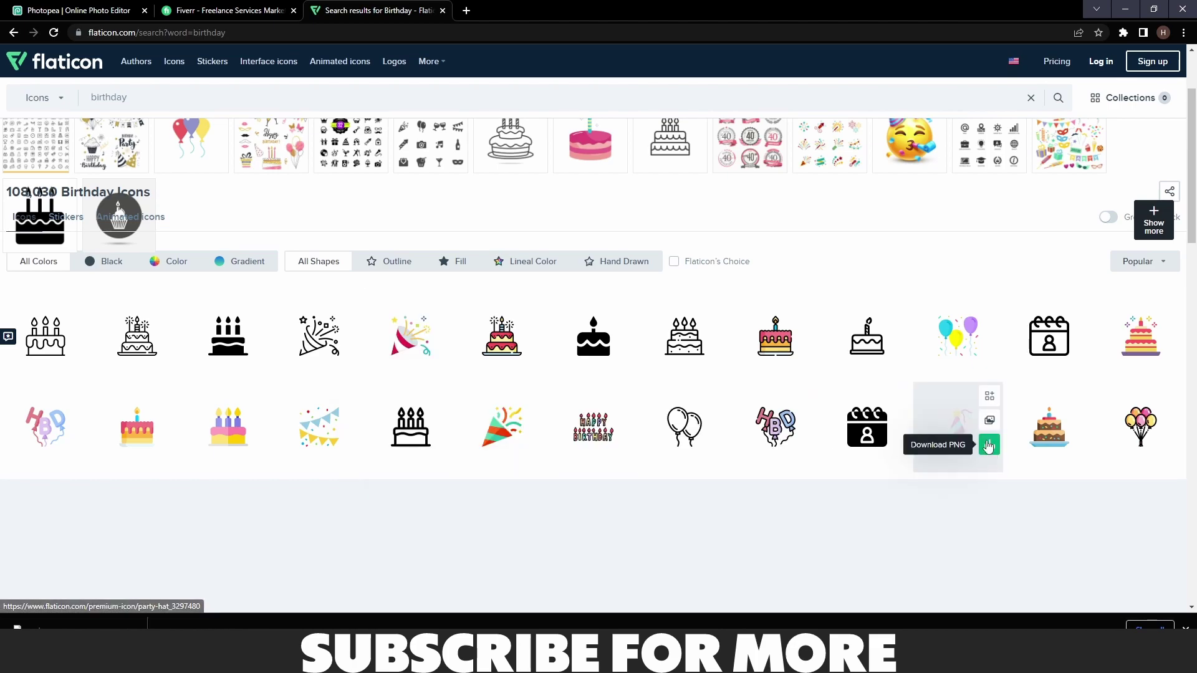
pyautogui.click(989, 444)
pyautogui.click(742, 224)
# Return to Photopea and place the downloaded party-hat image in the logo document
pyautogui.click(129, 6)
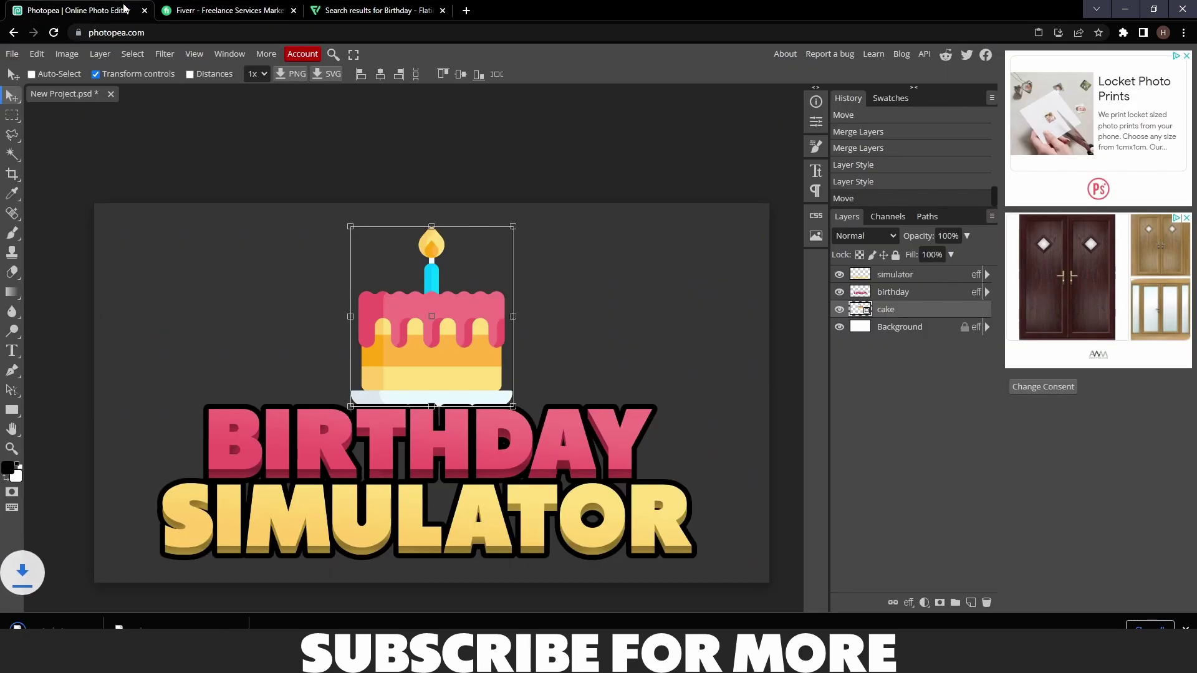
pyautogui.moveTo(43, 622); pyautogui.dragTo(260, 419)
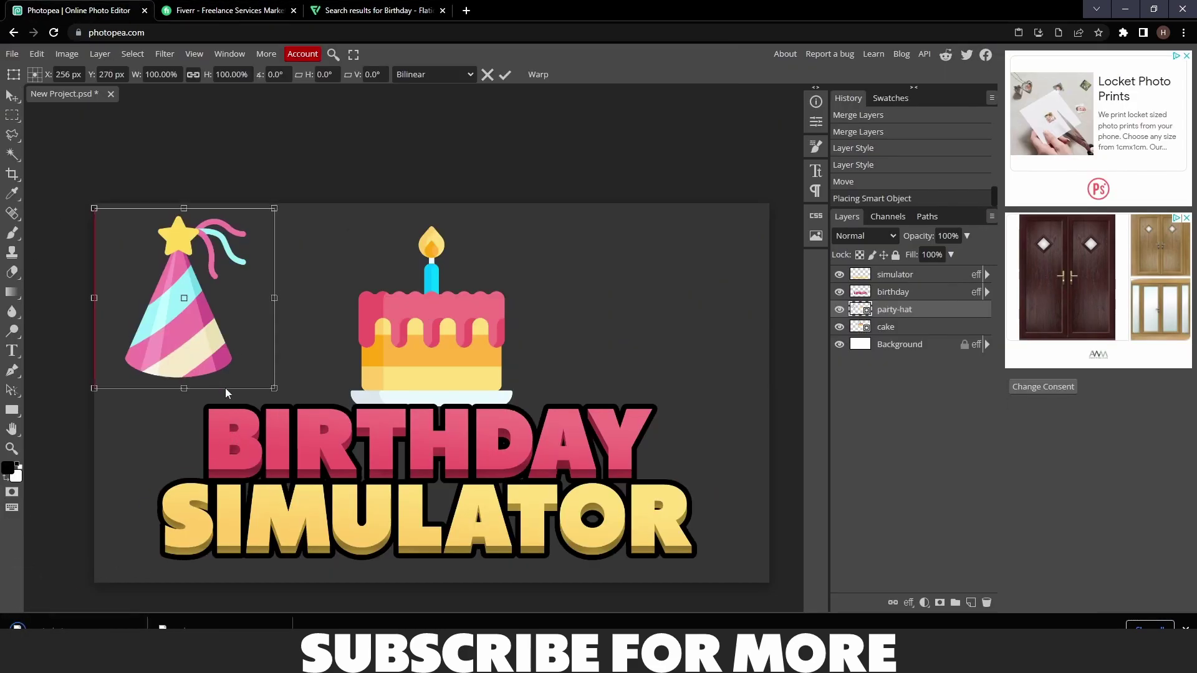
pyautogui.moveTo(191, 343); pyautogui.dragTo(306, 412)
# Try the party hat rotated by about 134.7° beside BIRTHDAY and the cake
pyautogui.moveTo(334, 263); pyautogui.dragTo(307, 507)
pyautogui.moveTo(310, 335); pyautogui.dragTo(205, 443)
pyautogui.moveTo(187, 346); pyautogui.dragTo(143, 346)
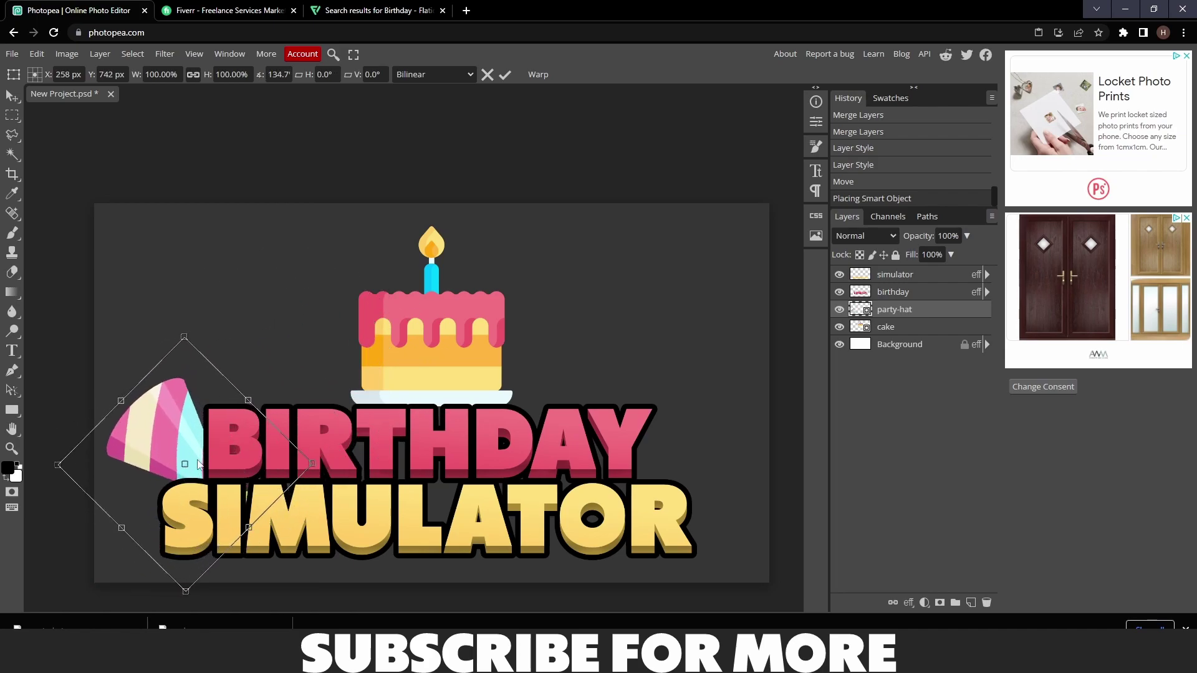
pyautogui.moveTo(200, 469); pyautogui.dragTo(369, 280)
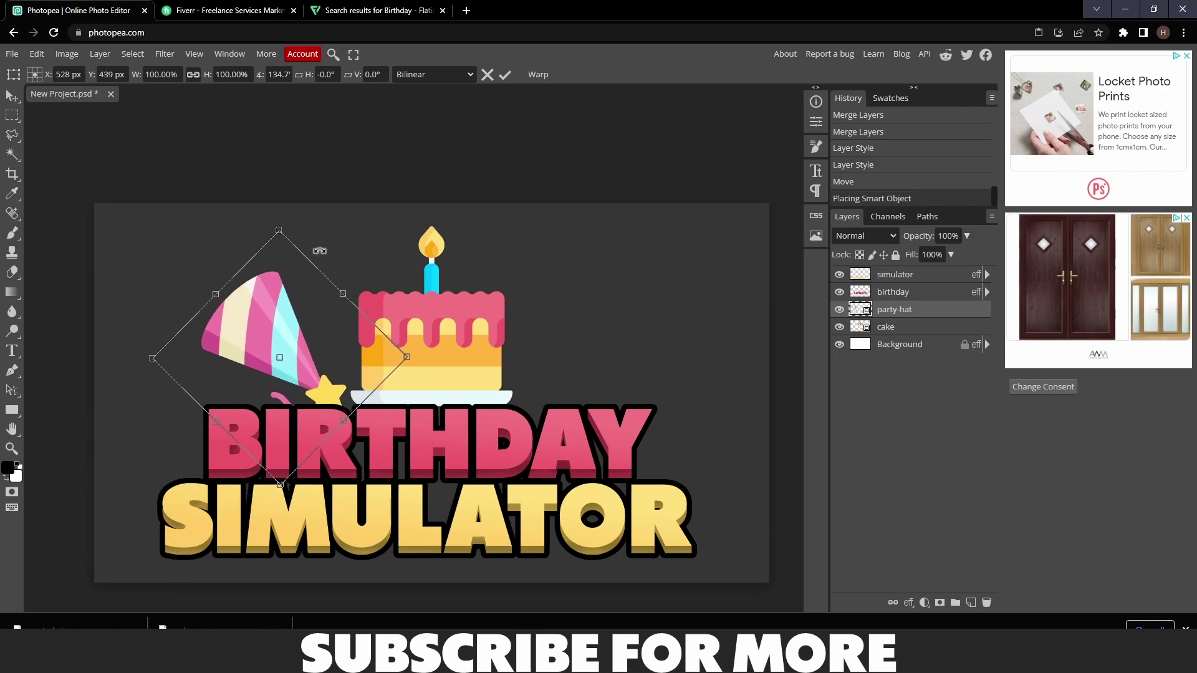
pyautogui.moveTo(319, 250); pyautogui.dragTo(147, 420)
# Position the upright party hat centrally on top of BIRTHDAY and hide the cake layer
pyautogui.moveTo(287, 374); pyautogui.dragTo(438, 351)
pyautogui.click(841, 327)
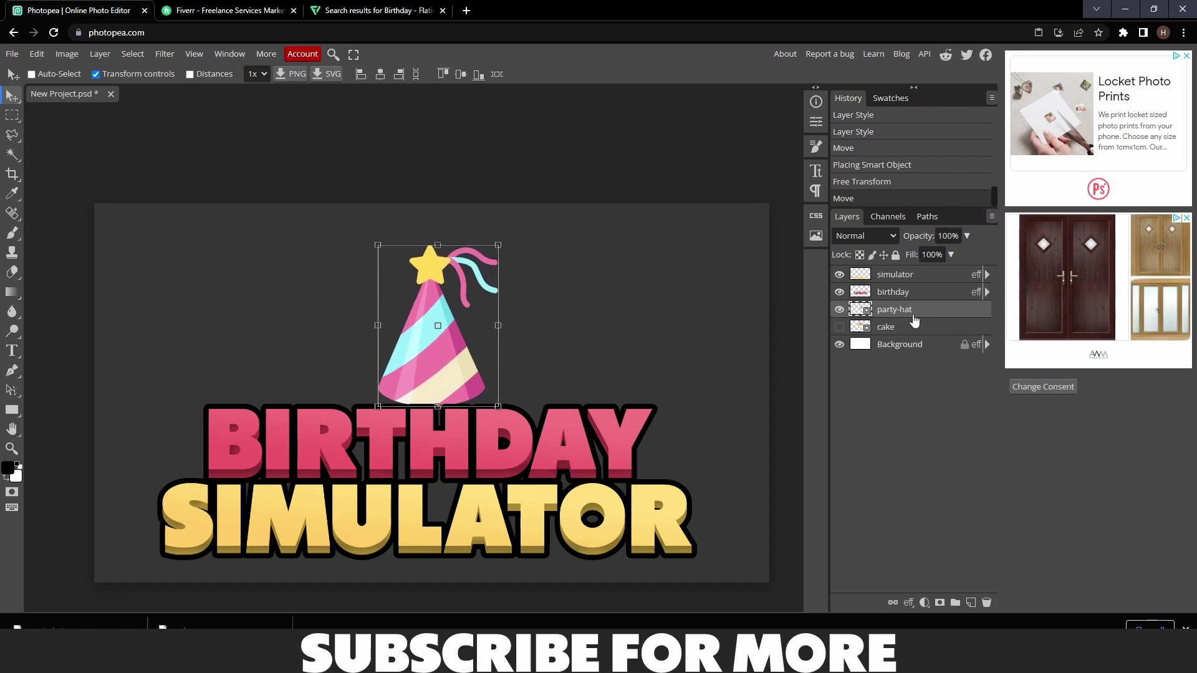
# Nudge the party hat slightly lower onto BIRTHDAY and give it a 15 px black outside stroke
pyautogui.rightClick(914, 314)
pyautogui.click(939, 317)
pyautogui.moveTo(445, 322)
pyautogui.mouseDown()
pyautogui.moveTo(452, 335)
pyautogui.moveTo(439, 334)
pyautogui.moveTo(452, 330)
pyautogui.mouseUp()
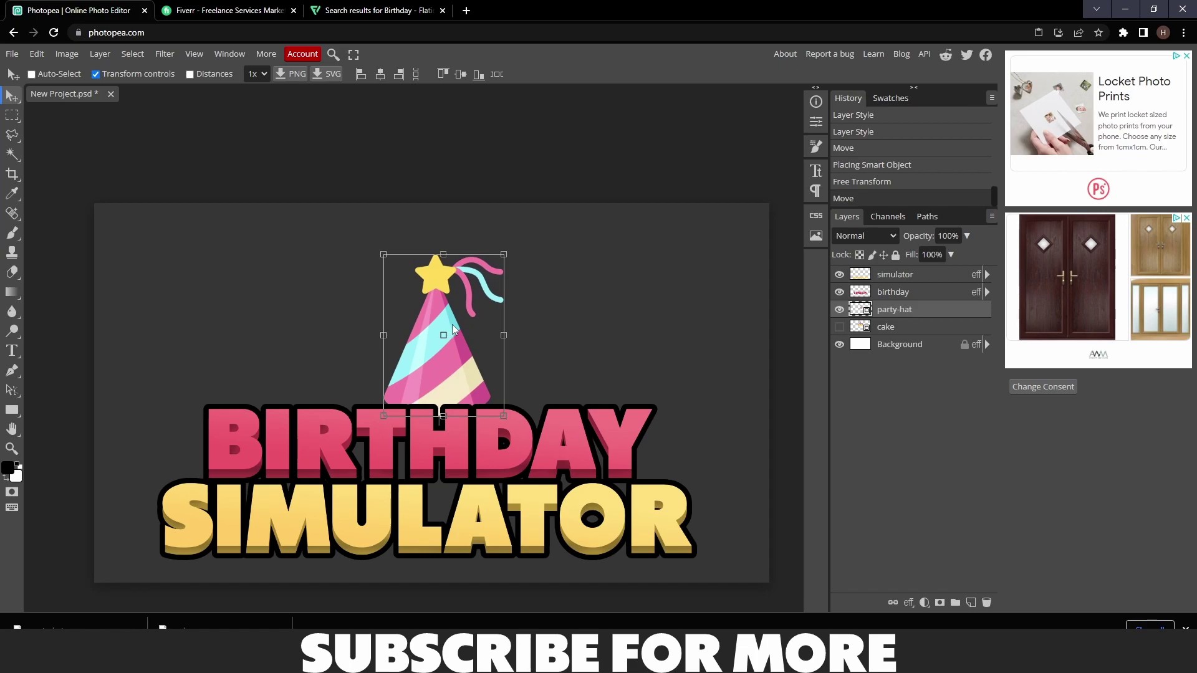
pyautogui.rightClick(922, 311)
pyautogui.click(848, 272)
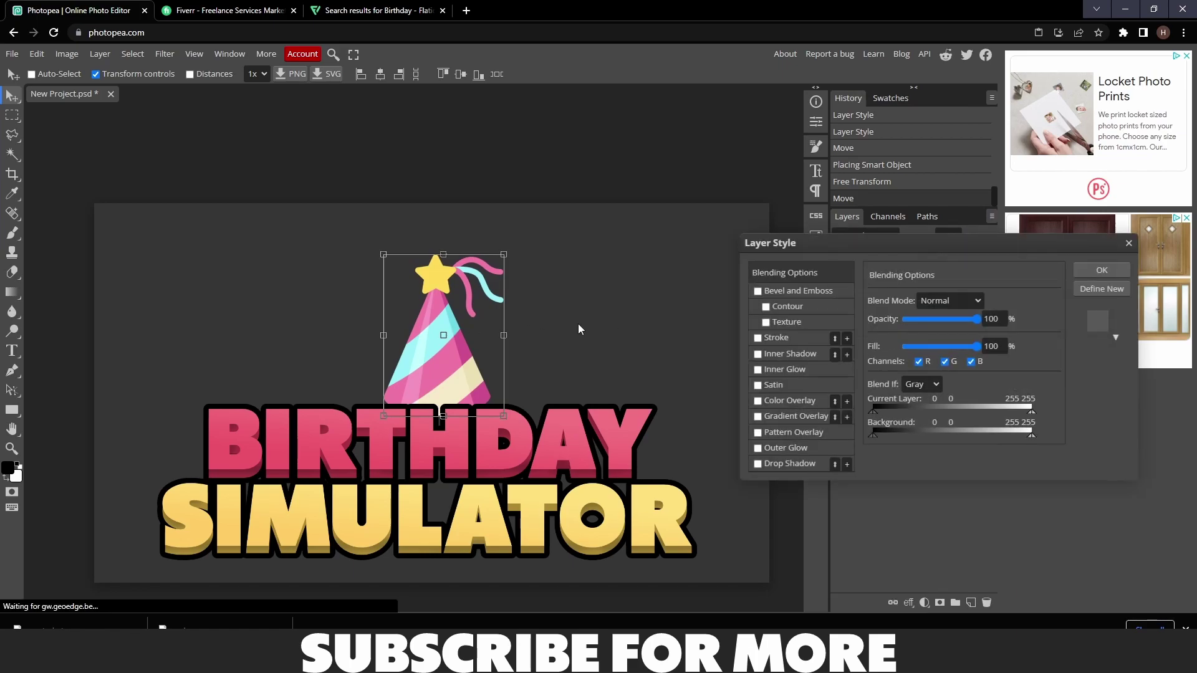
pyautogui.click(779, 336)
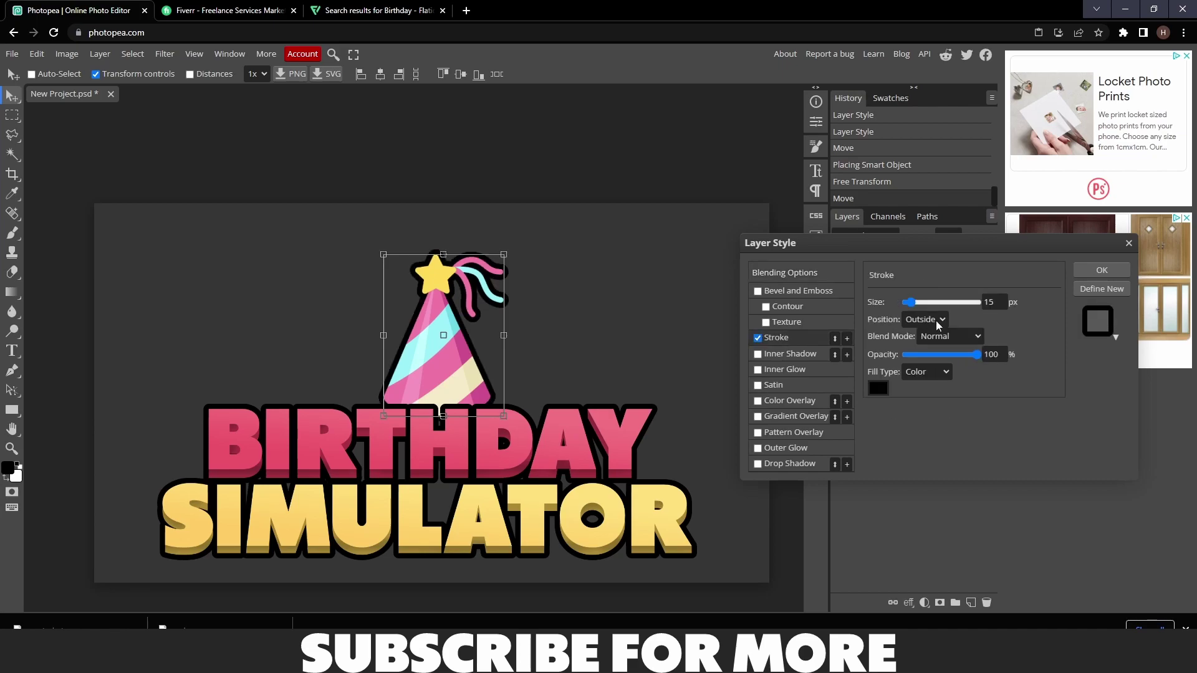
pyautogui.click(1090, 270)
# Draw a rectangle behind the word BIRTHDAY, placed directly above the Background layer
pyautogui.click(12, 410)
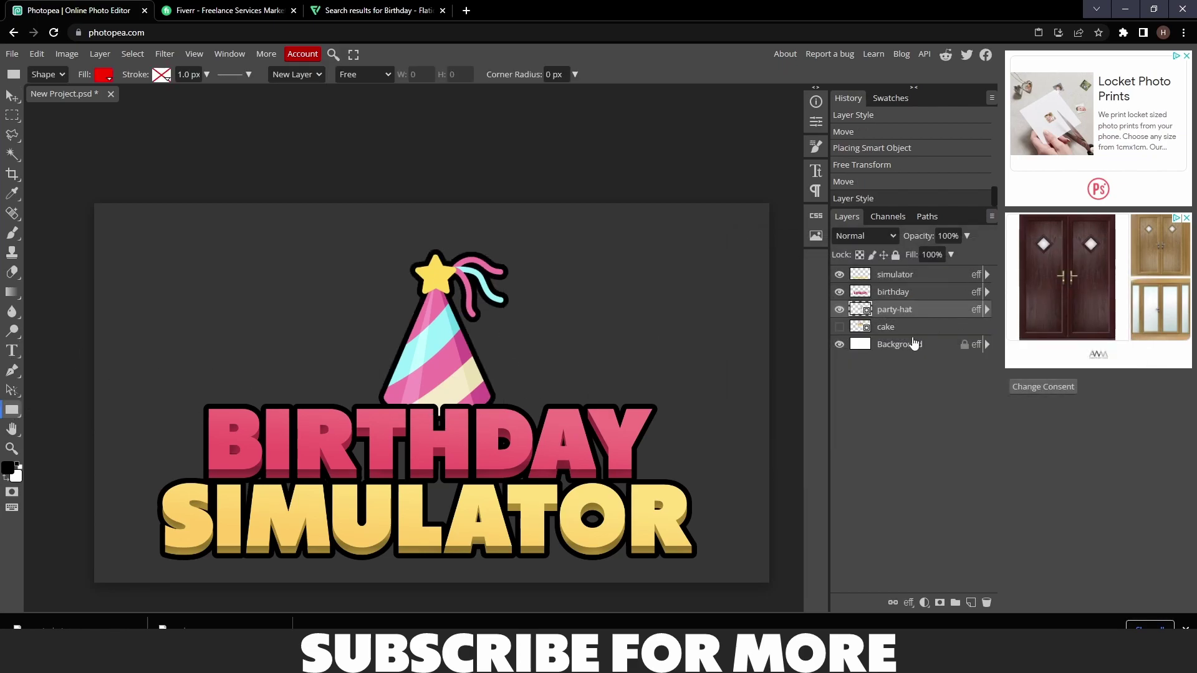
pyautogui.click(889, 345)
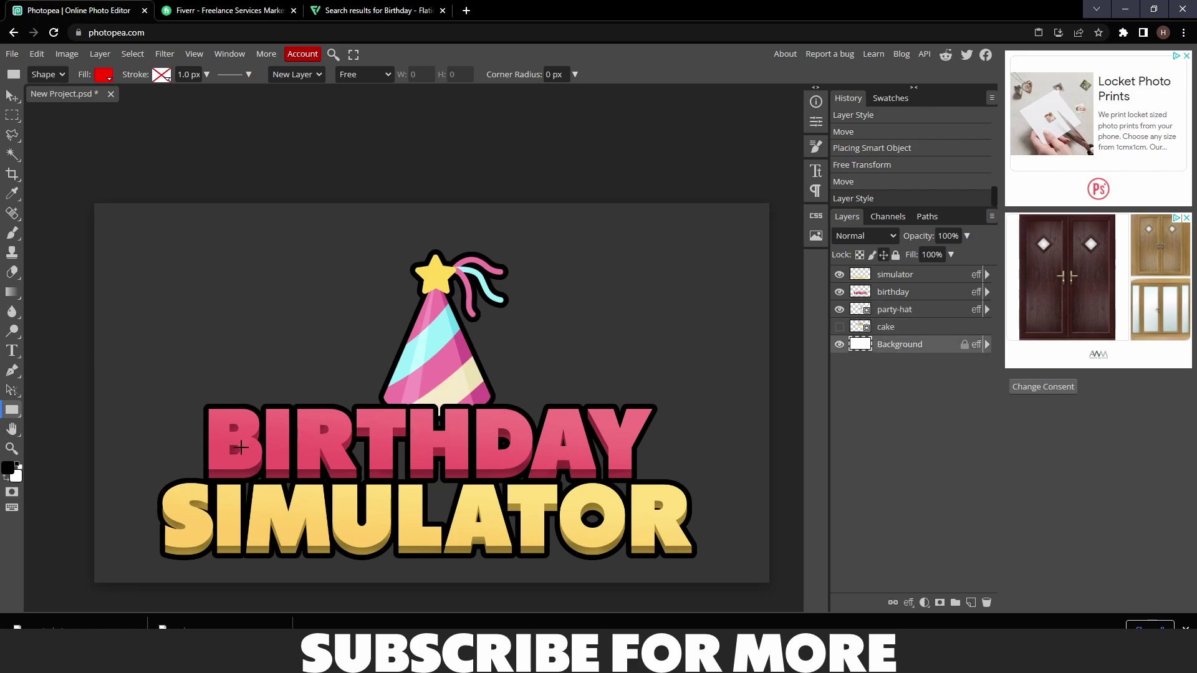
pyautogui.moveTo(213, 414); pyautogui.dragTo(632, 480)
# Apply a black (000000) colour overlay at 100% opacity to the rectangle behind BIRTHDAY
pyautogui.rightClick(911, 344)
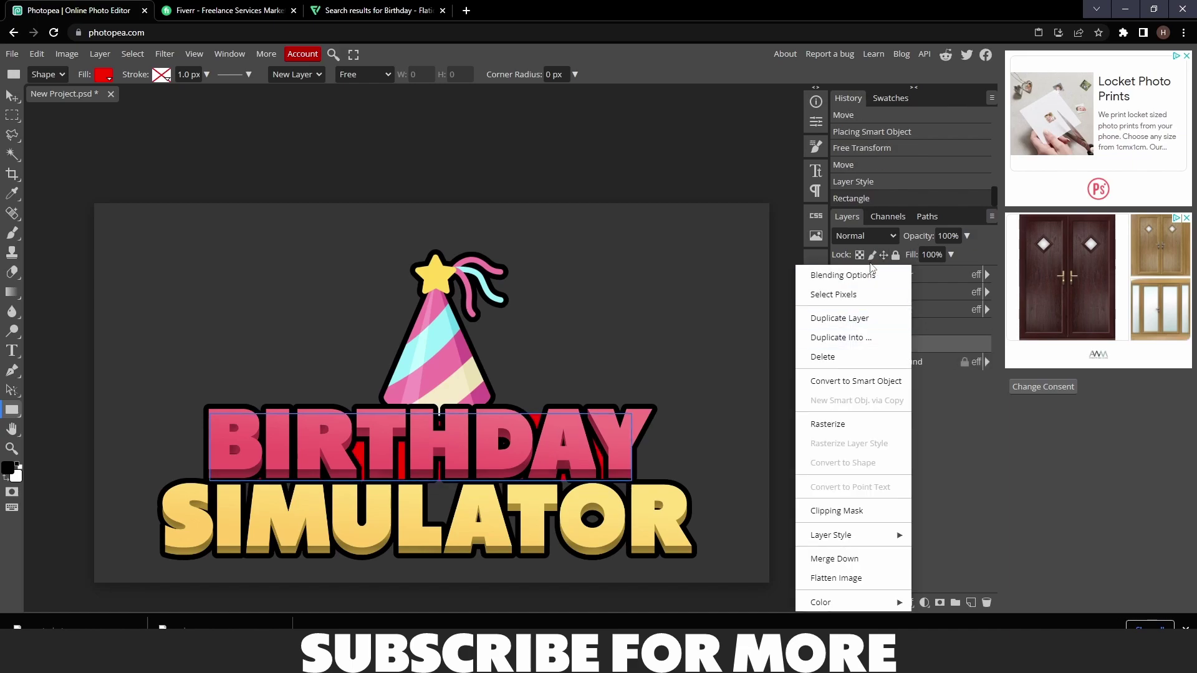
pyautogui.click(816, 275)
pyautogui.click(790, 401)
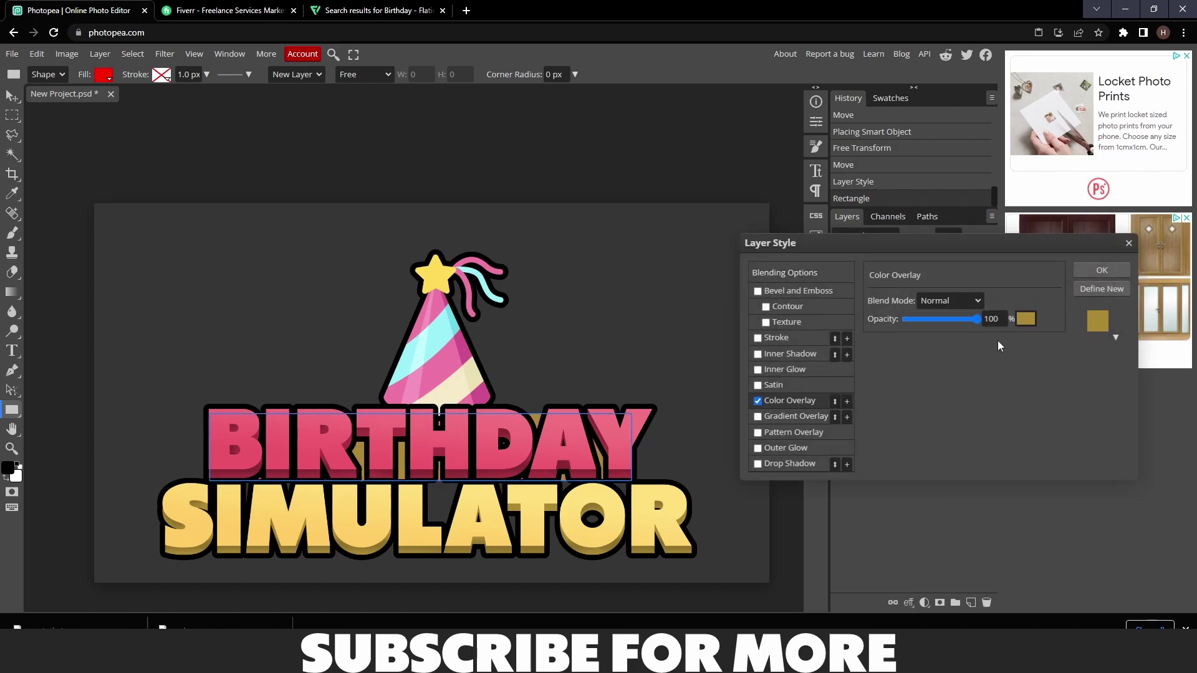
pyautogui.click(1025, 320)
pyautogui.moveTo(167, 296); pyautogui.dragTo(103, 325)
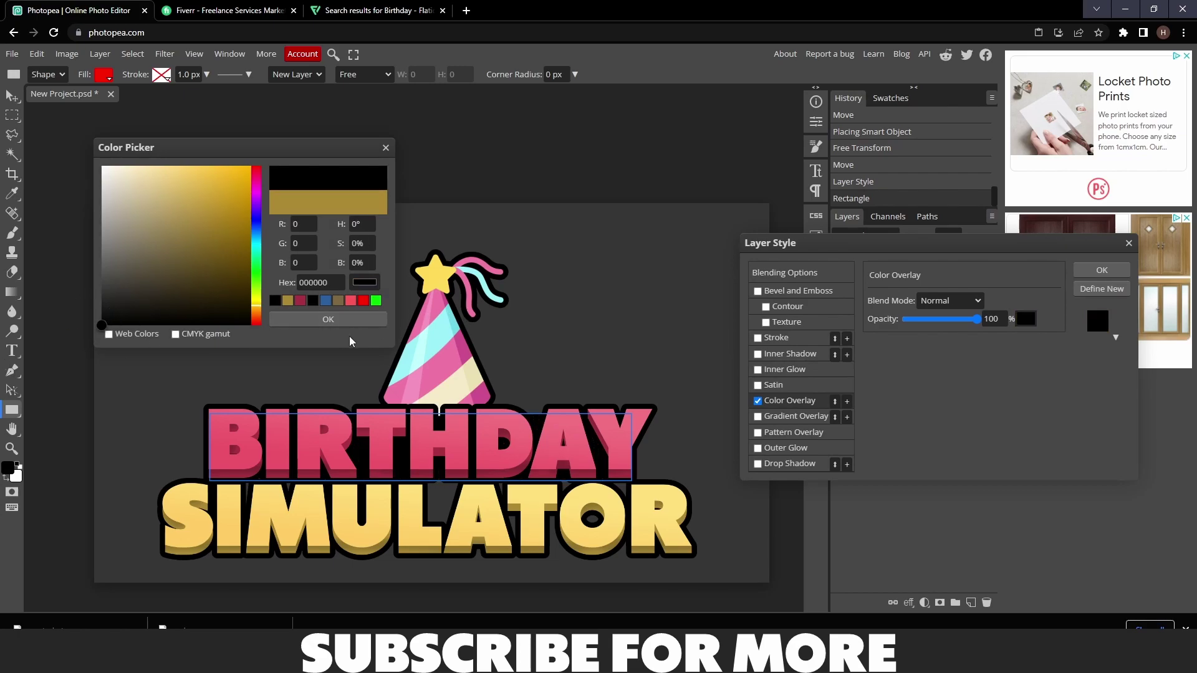
pyautogui.click(340, 320)
pyautogui.click(1102, 270)
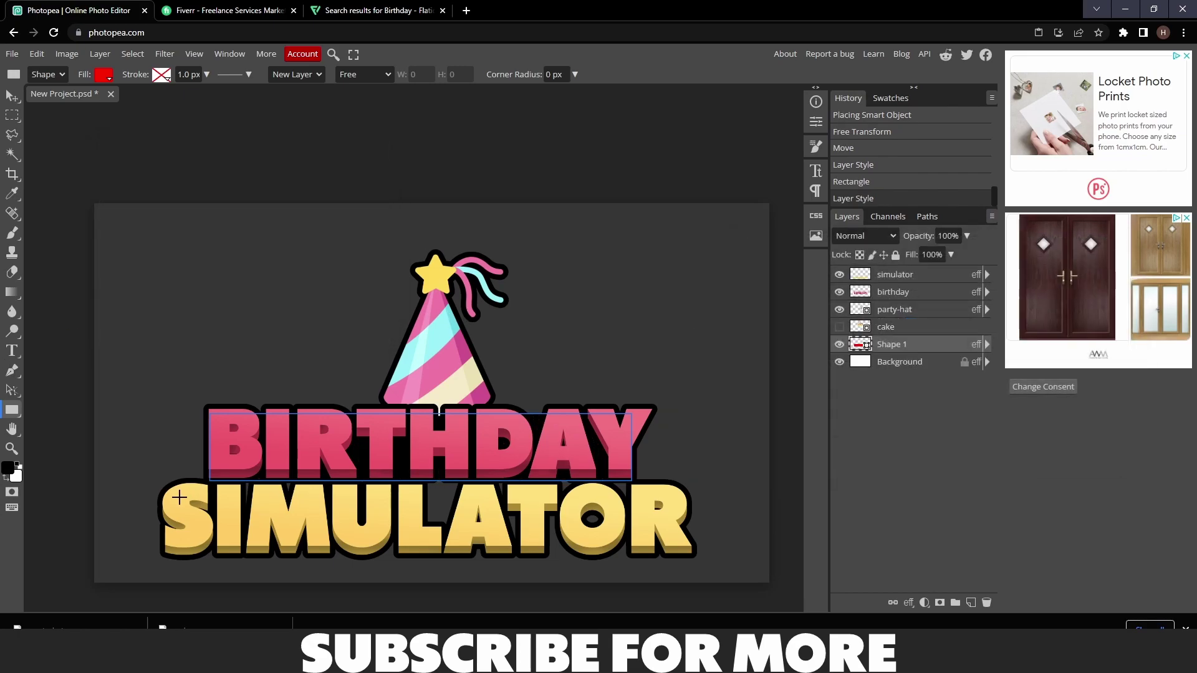
# Draw a second rectangle behind the word SIMULATOR and apply the black colour overlay to it
pyautogui.moveTo(171, 492); pyautogui.dragTo(684, 550)
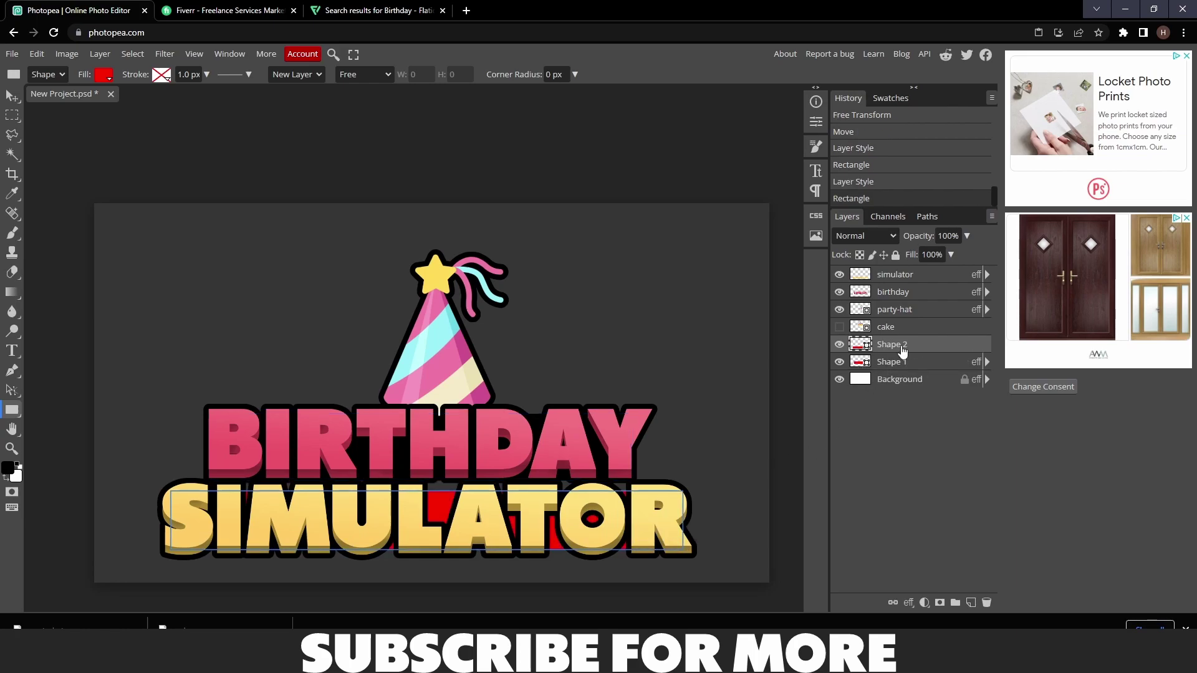
pyautogui.rightClick(902, 351)
pyautogui.click(842, 274)
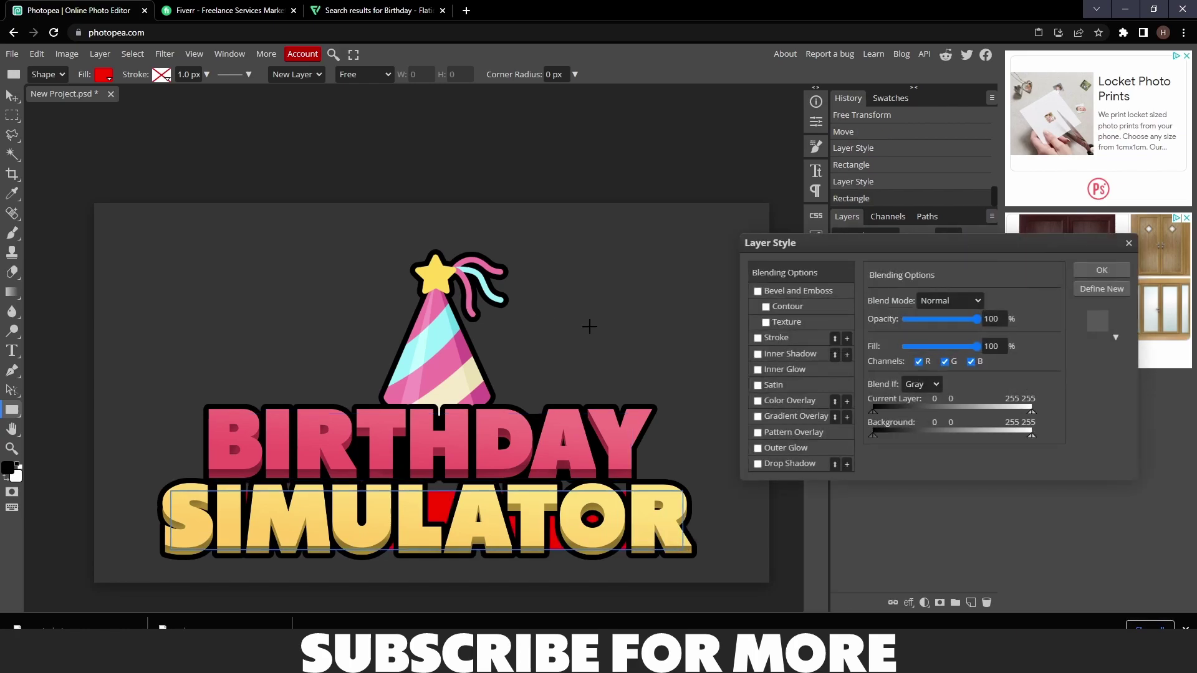
pyautogui.click(807, 401)
pyautogui.click(1101, 270)
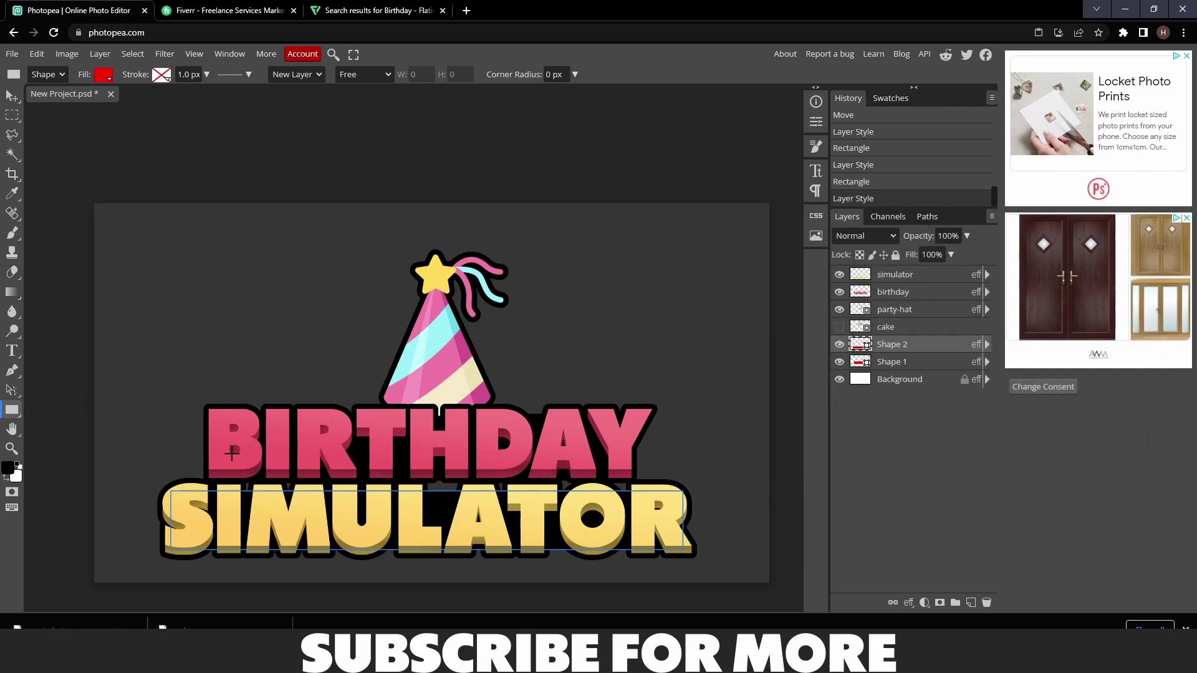
# Draw a third rectangle bridging the gap between BIRTHDAY and SIMULATOR and apply the black colour overlay to it
pyautogui.moveTo(211, 452); pyautogui.dragTo(633, 506)
pyautogui.rightClick(912, 346)
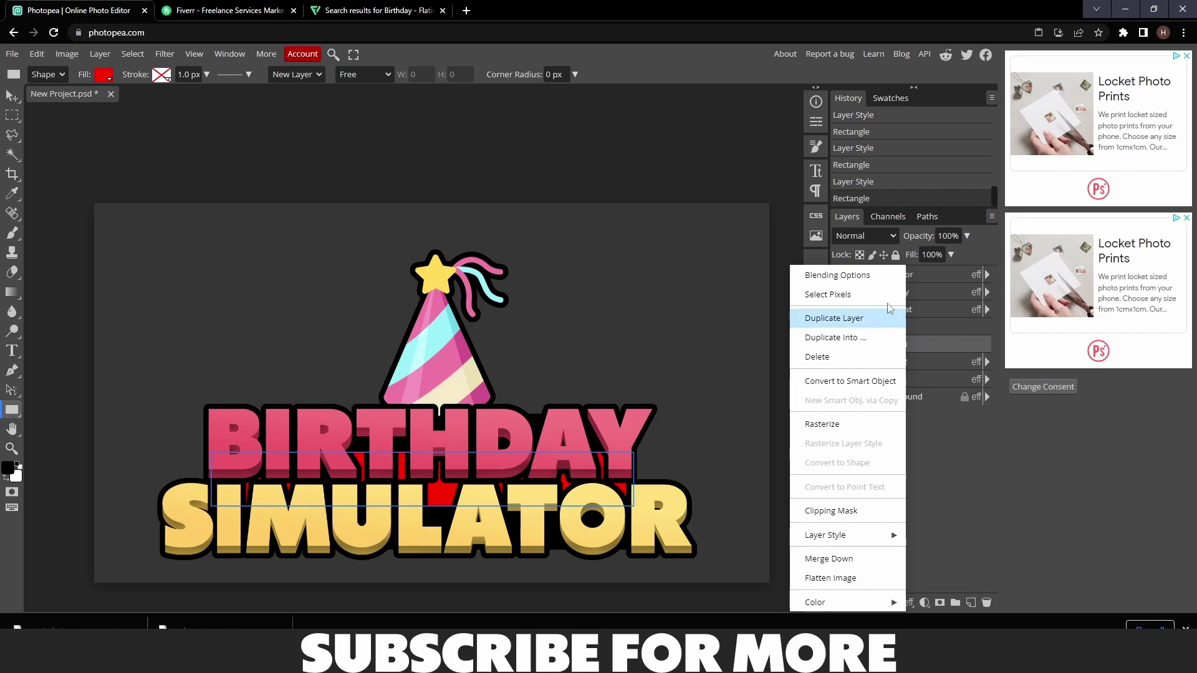
pyautogui.click(816, 276)
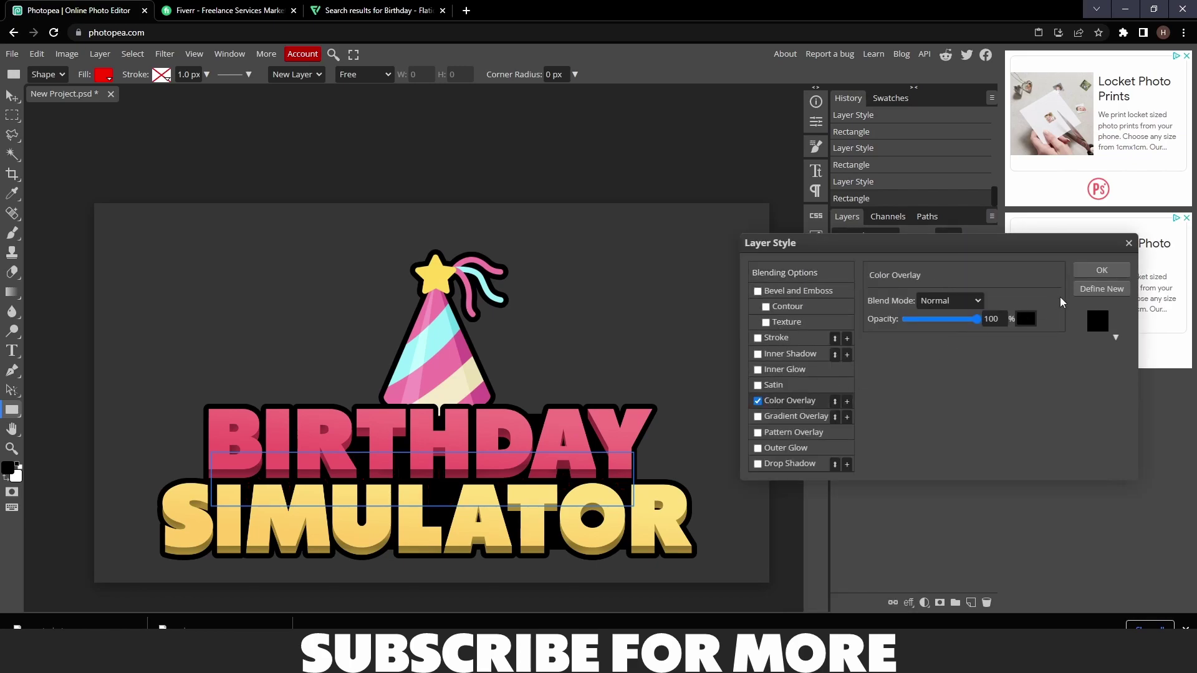
pyautogui.click(1100, 270)
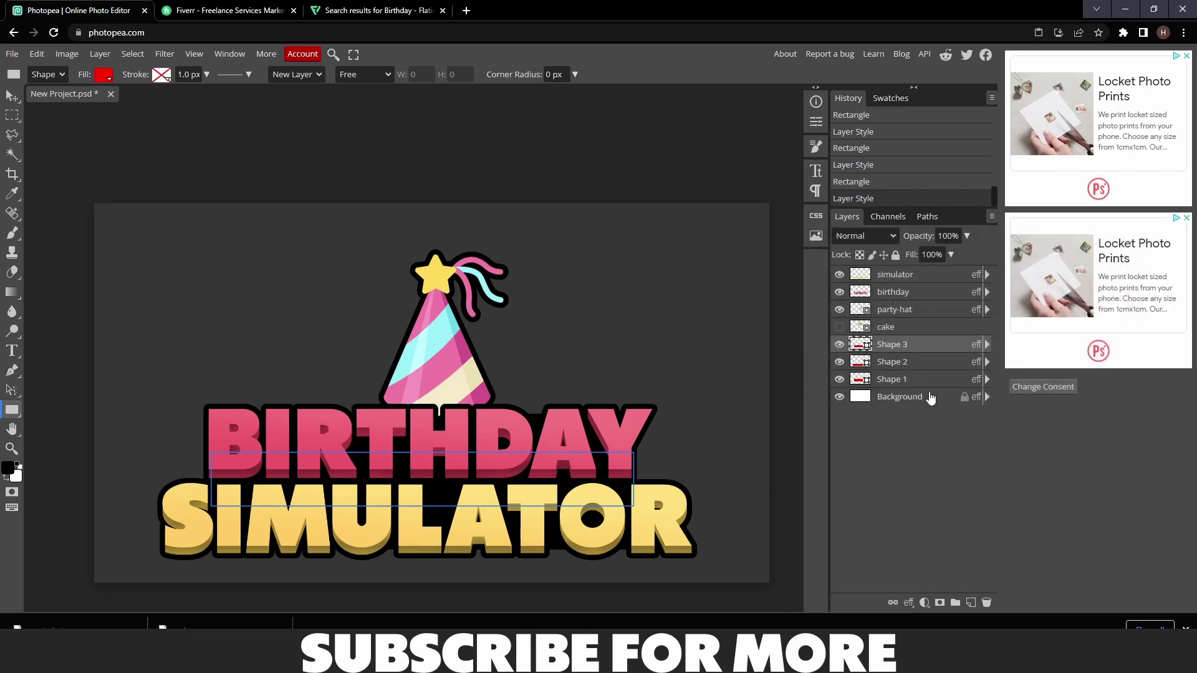
# Select the Background layer and inspect the whole logo, including the gaps between letters and the party hat
pyautogui.click(931, 398)
pyautogui.scroll(-2, 686, 536)
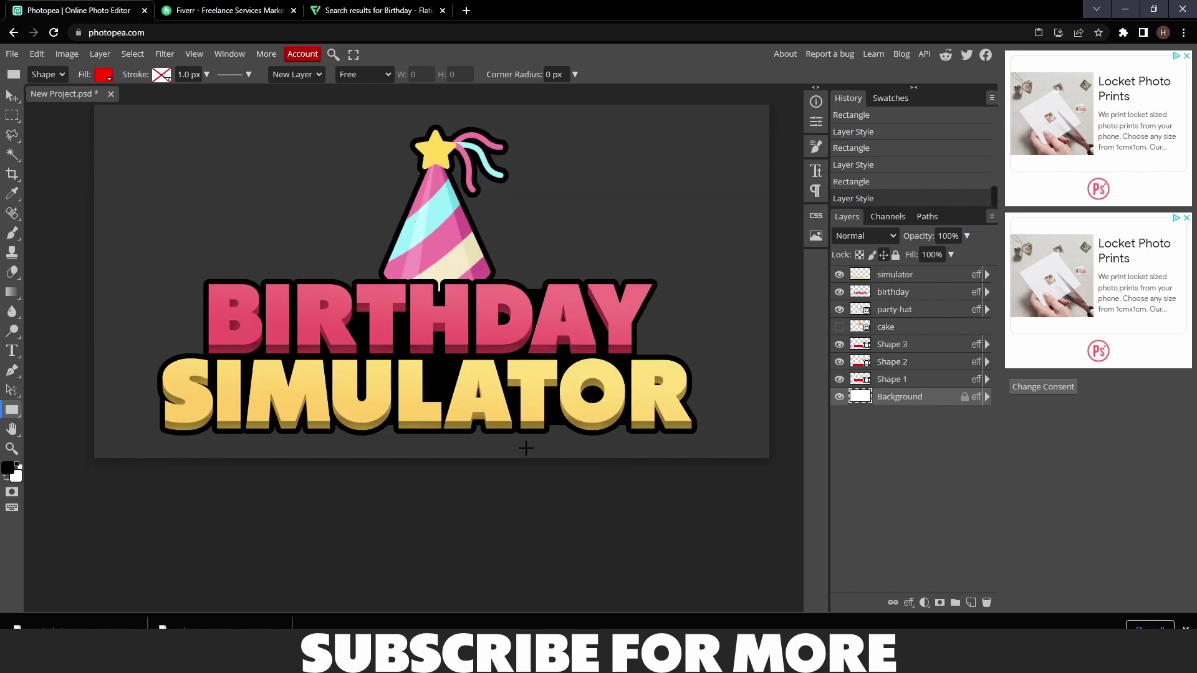
pyautogui.scroll(2, 505, 446)
pyautogui.scroll(-2, 521, 414)
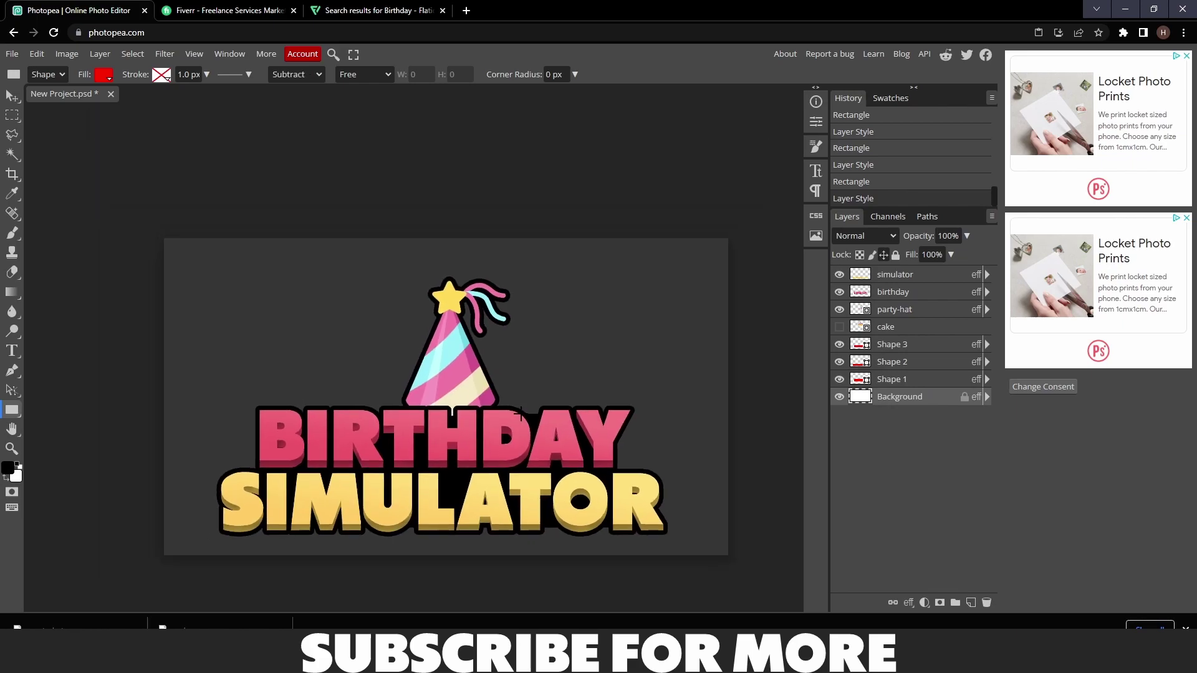
pyautogui.scroll(2, 521, 414)
pyautogui.scroll(1, 547, 402)
pyautogui.scroll(-1, 547, 402)
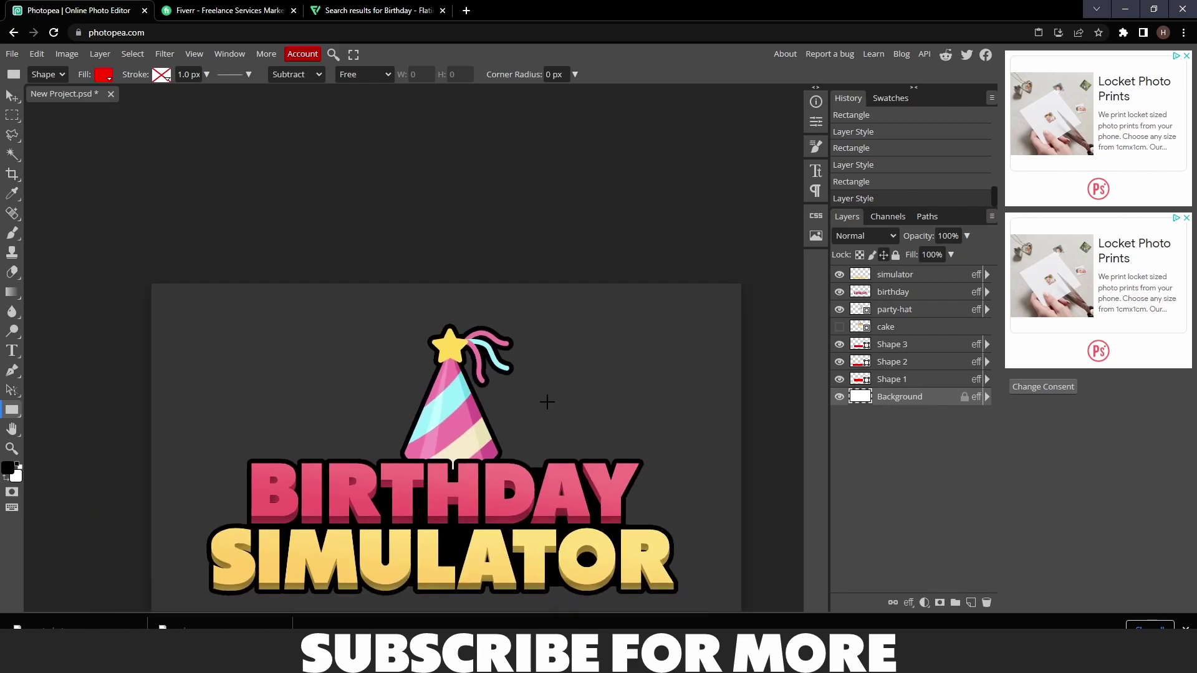
pyautogui.scroll(-1, 547, 402)
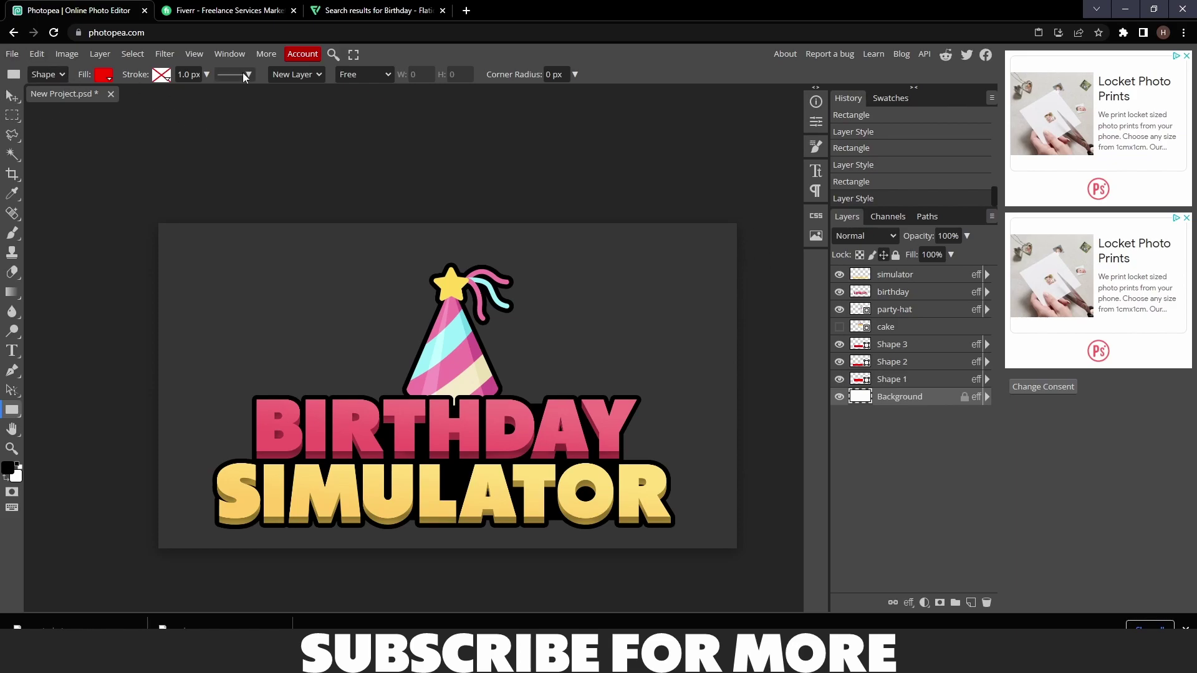
# Switch to Fiverr, open the Roblox logo gig and view its sample image full screen
pyautogui.click(244, 8)
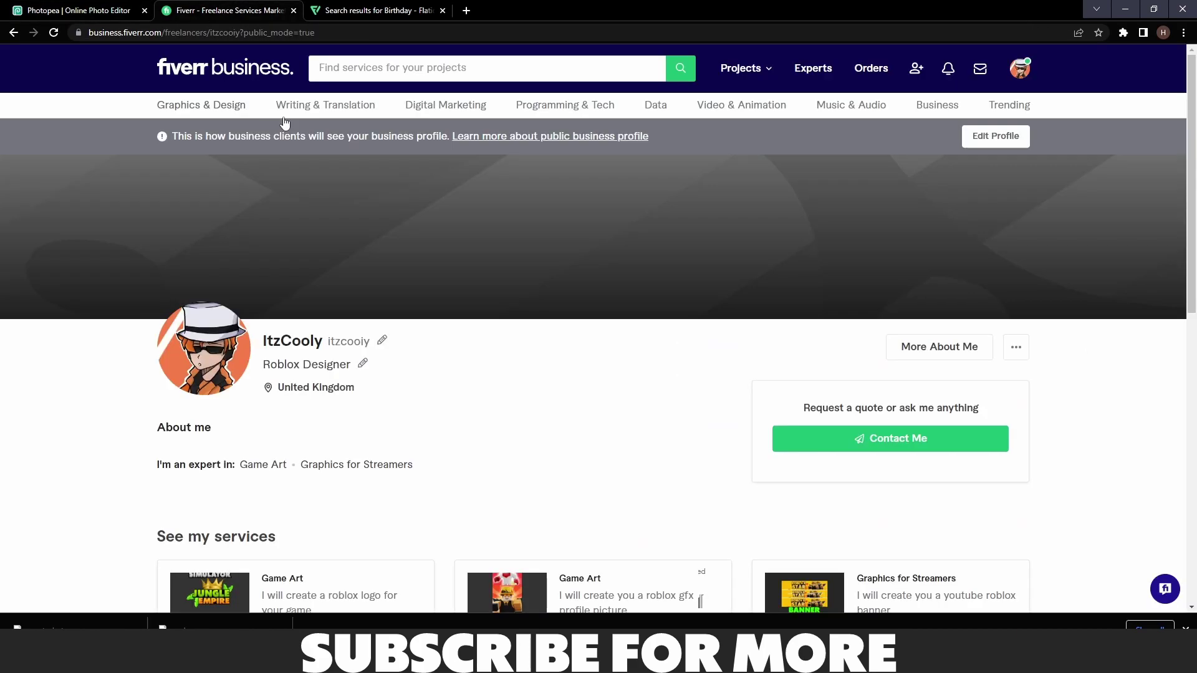
pyautogui.scroll(-3, 285, 360)
pyautogui.click(215, 415)
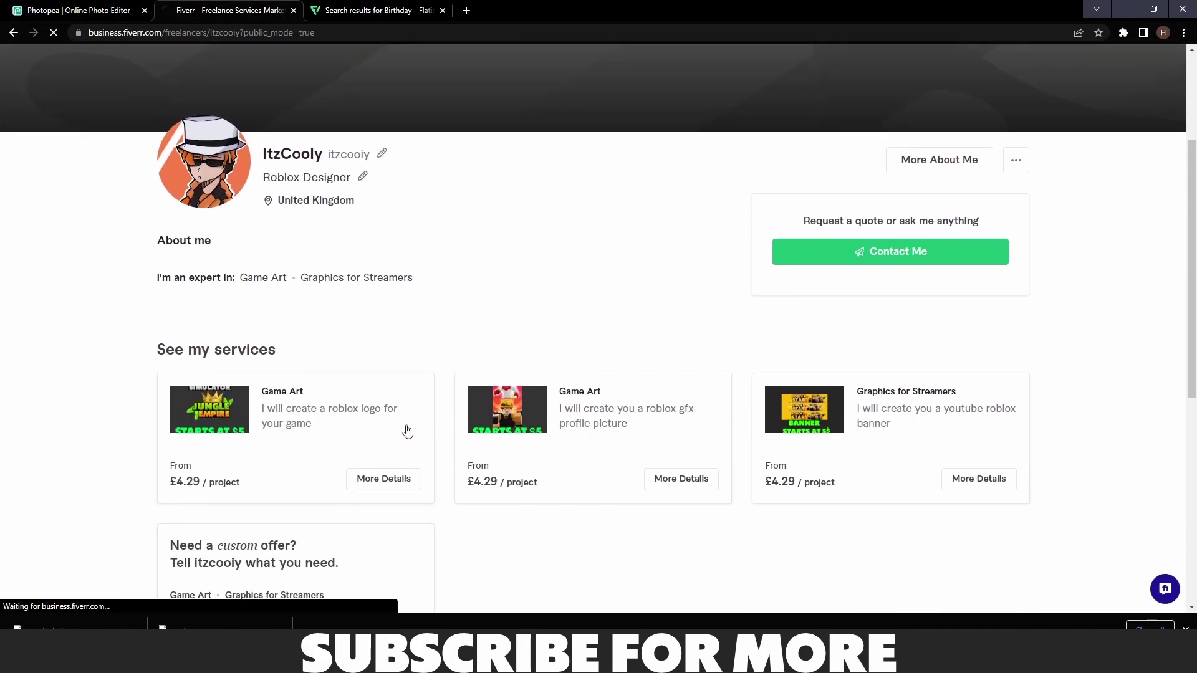
pyautogui.scroll(-2, 262, 429)
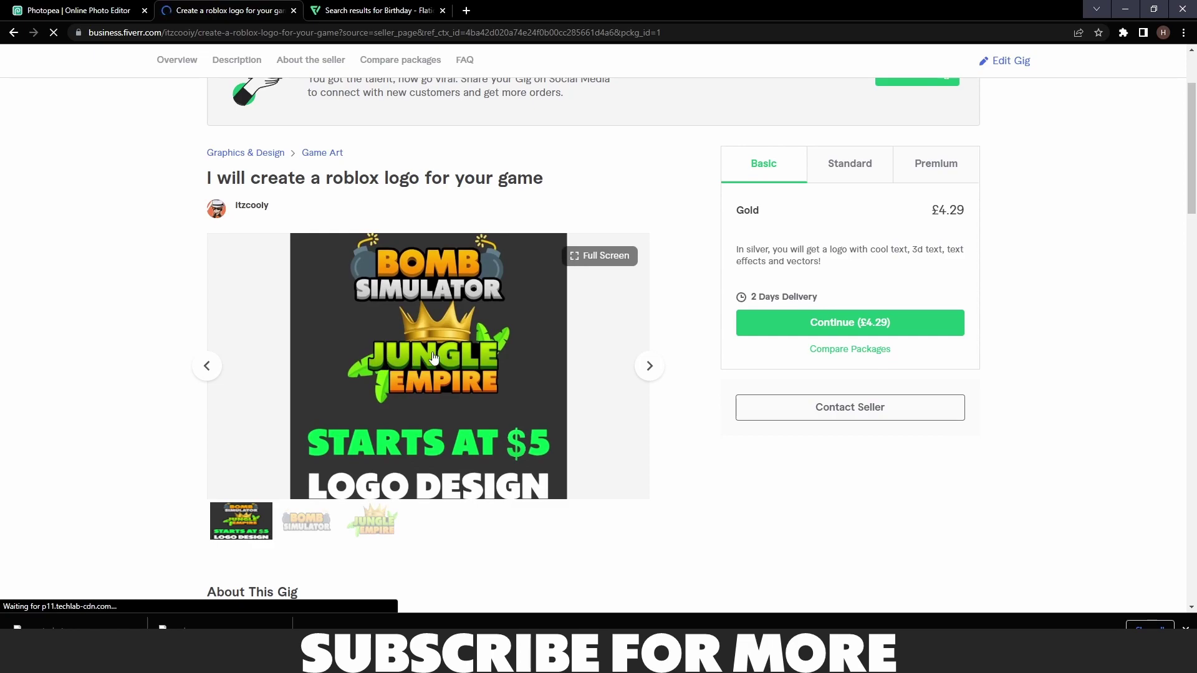
pyautogui.click(435, 358)
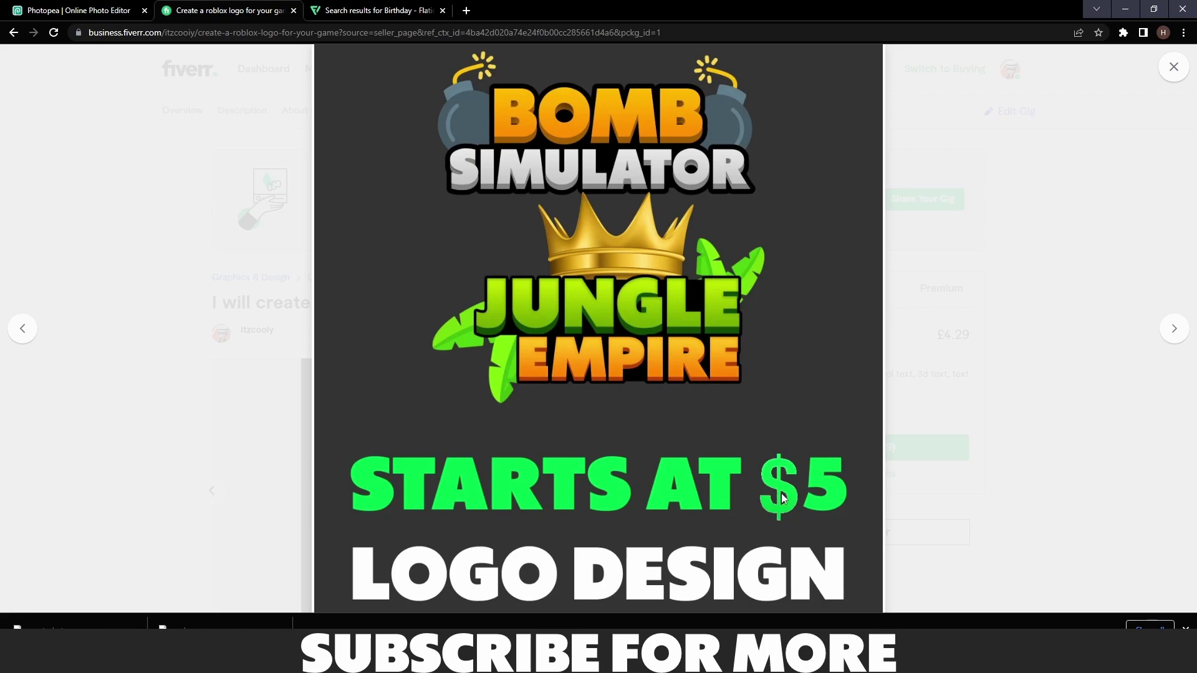
pyautogui.click(1174, 66)
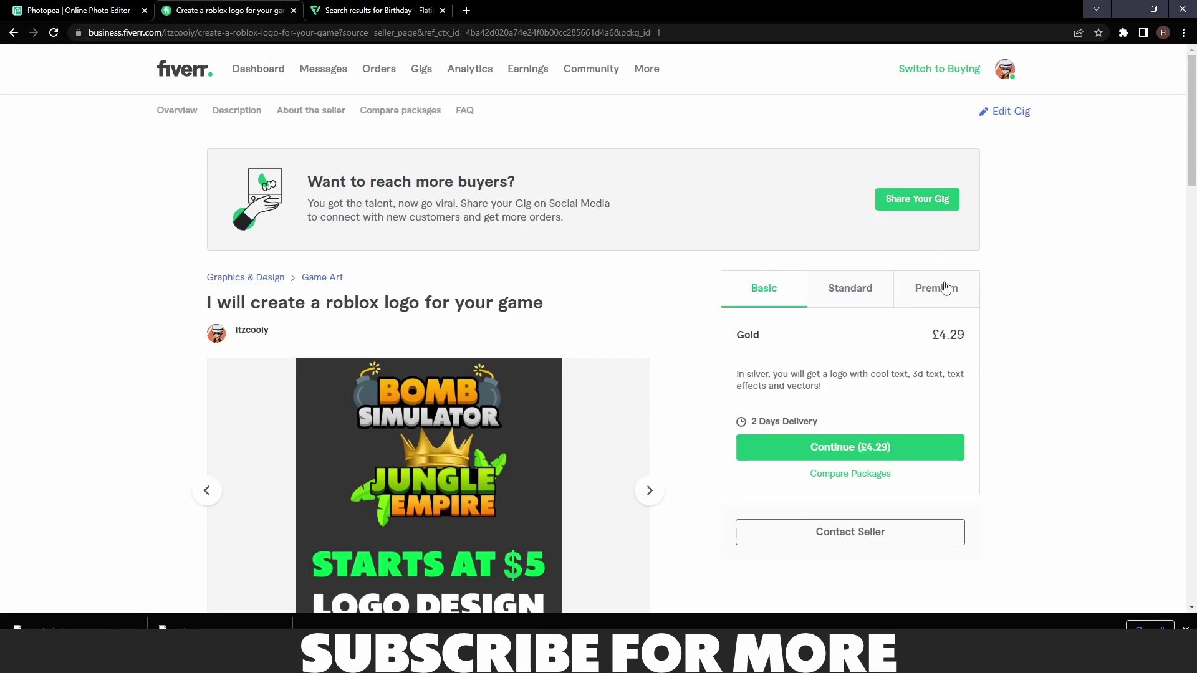
pyautogui.doubleClick(950, 336)
pyautogui.click(469, 410)
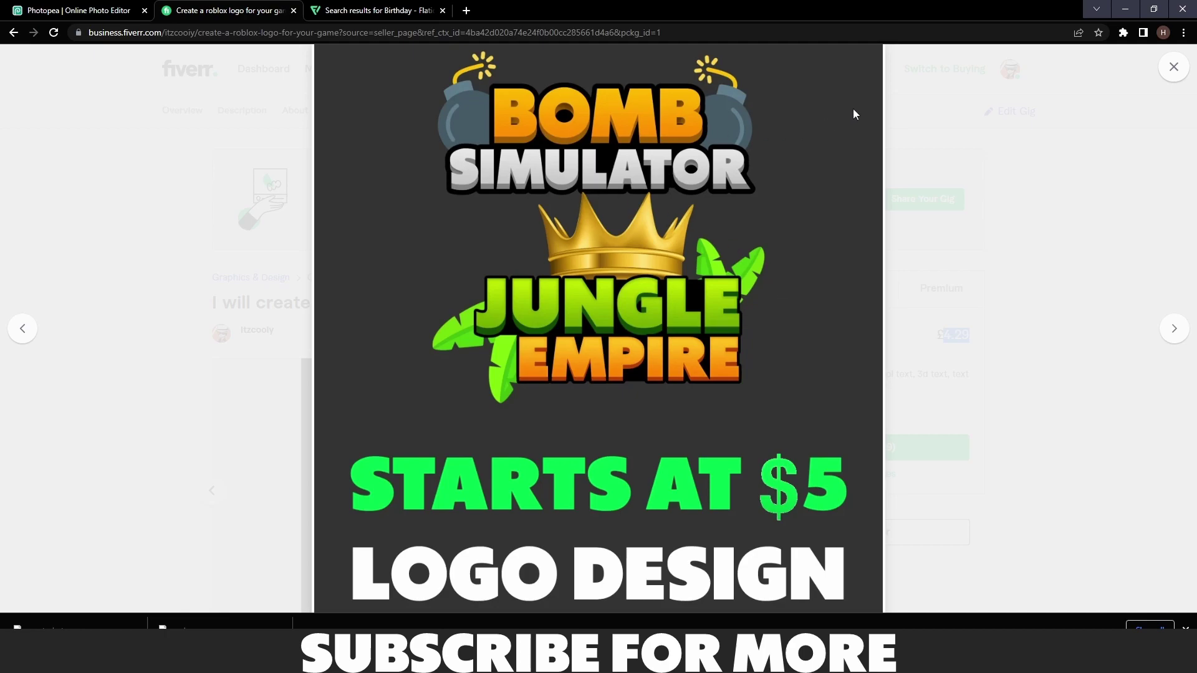
pyautogui.click(1171, 68)
# Compare the prices of the gig's Basic, Standard and Premium packages
pyautogui.click(879, 303)
pyautogui.click(781, 291)
pyautogui.moveTo(926, 334); pyautogui.dragTo(1012, 334)
pyautogui.click(853, 297)
pyautogui.moveTo(916, 333); pyautogui.dragTo(1037, 343)
pyautogui.click(944, 298)
pyautogui.moveTo(902, 337); pyautogui.dragTo(975, 352)
pyautogui.click(756, 296)
# Review the gig's description and package comparison, trying 1-day delivery for the Premium package before returning it to 3 days
pyautogui.scroll(-9, 1050, 342)
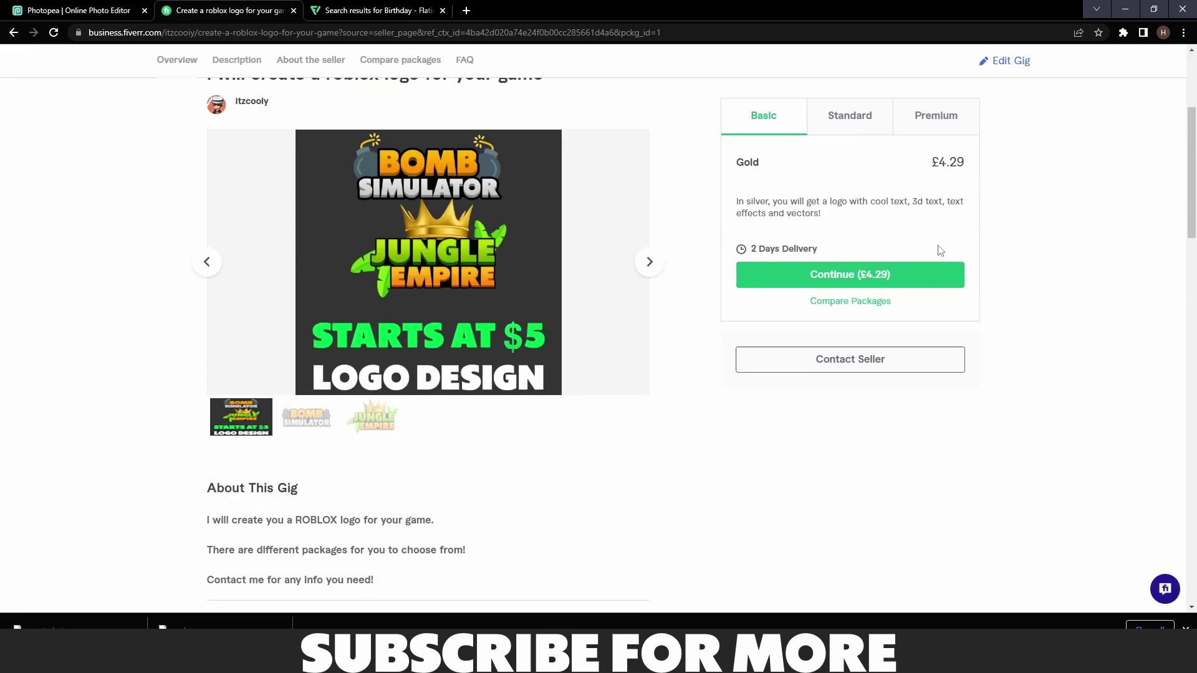
pyautogui.scroll(2, 392, 423)
pyautogui.scroll(-7, 372, 447)
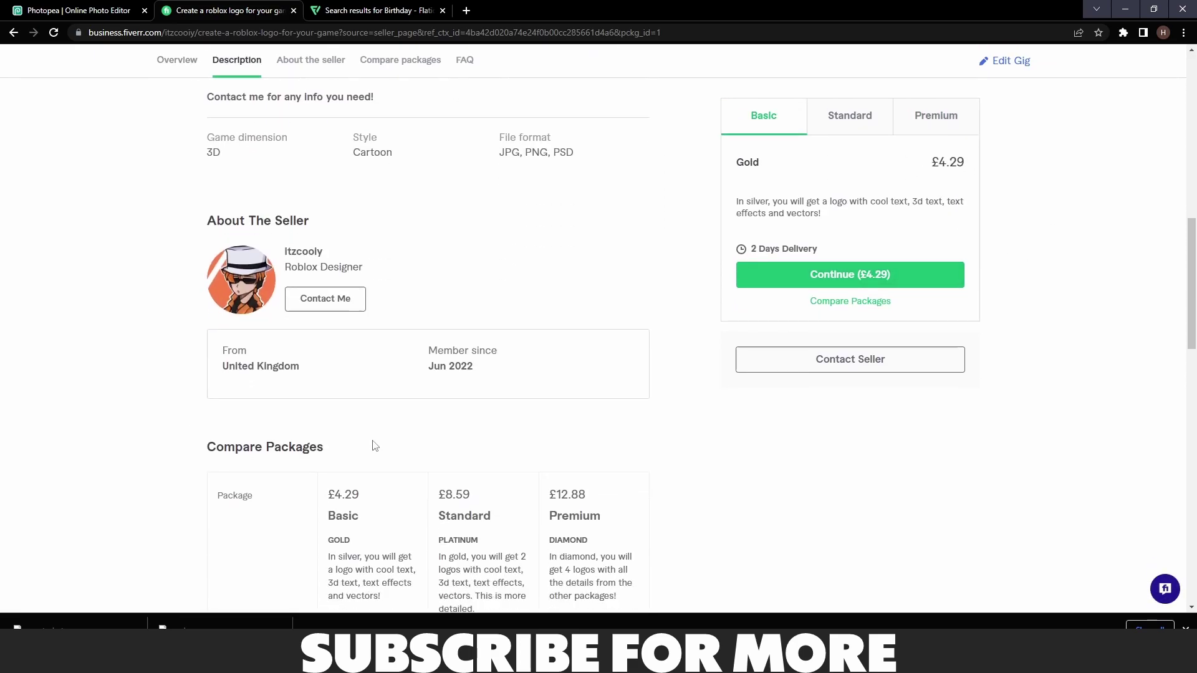
pyautogui.scroll(-1, 352, 496)
pyautogui.click(574, 448)
pyautogui.scroll(-1, 563, 474)
pyautogui.scroll(-4, 302, 494)
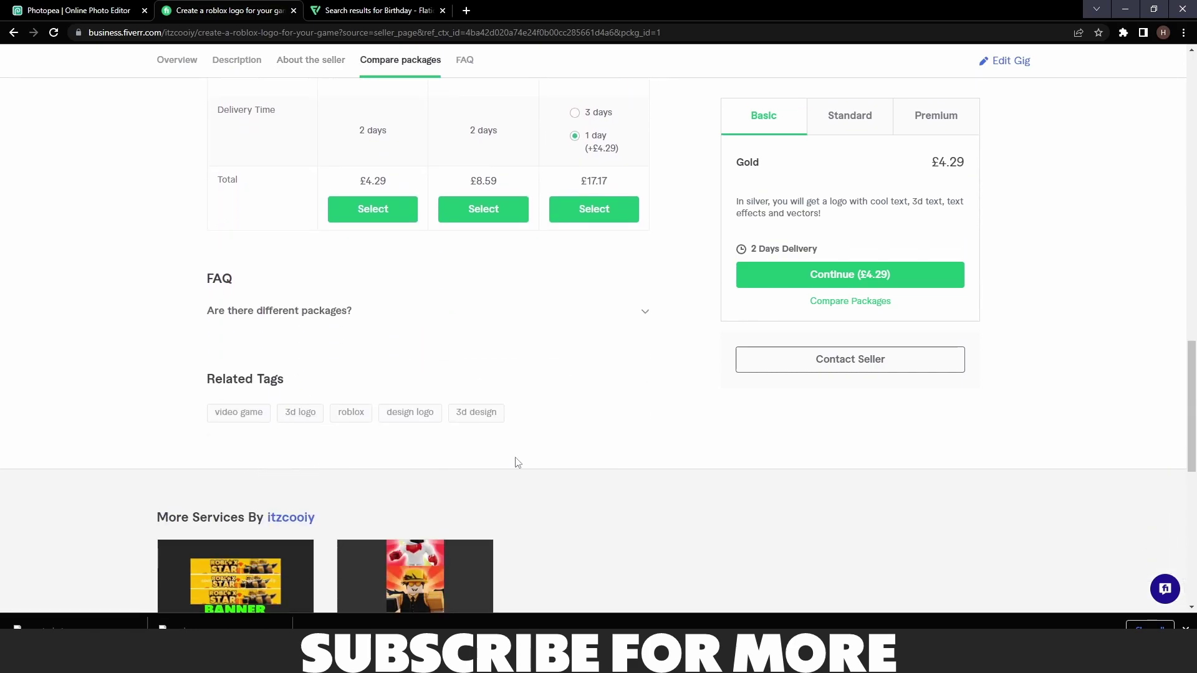
pyautogui.scroll(7, 642, 435)
pyautogui.scroll(2, 598, 445)
pyautogui.scroll(-4, 530, 480)
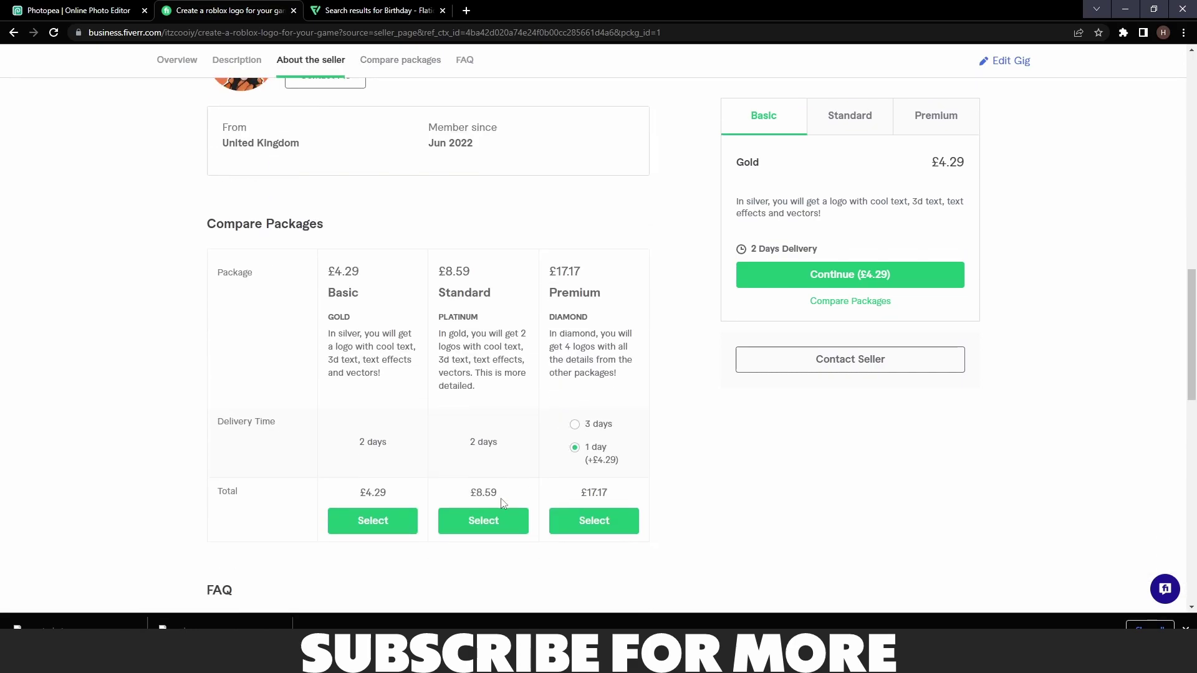
pyautogui.click(574, 426)
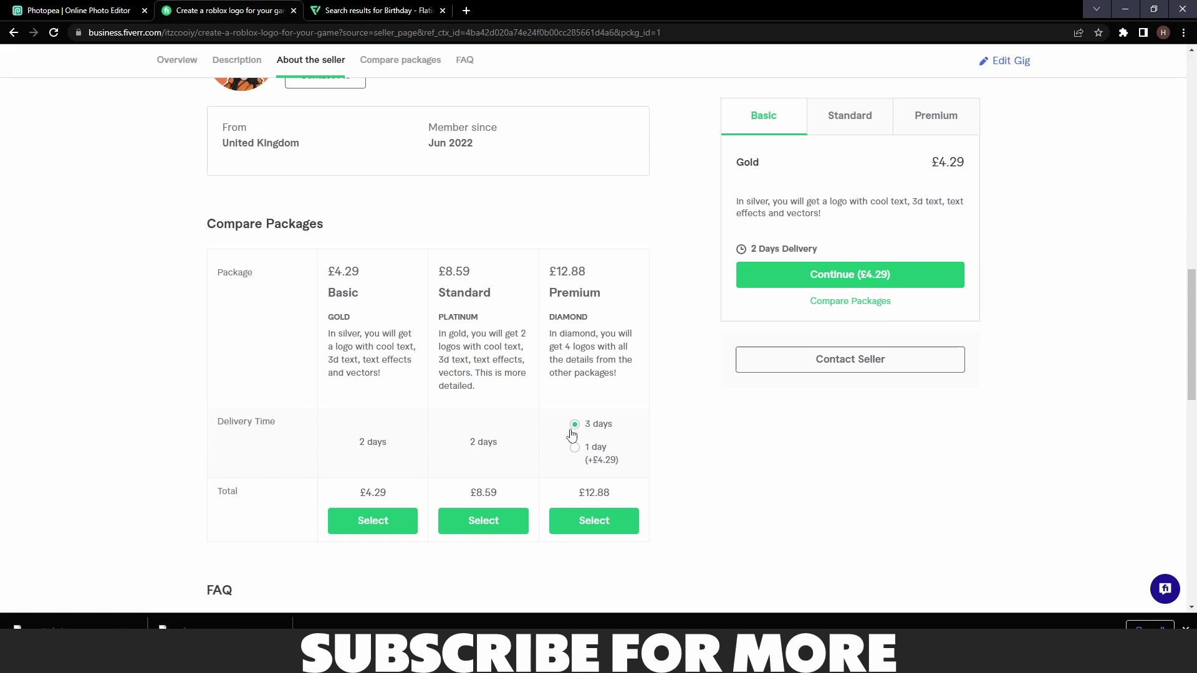